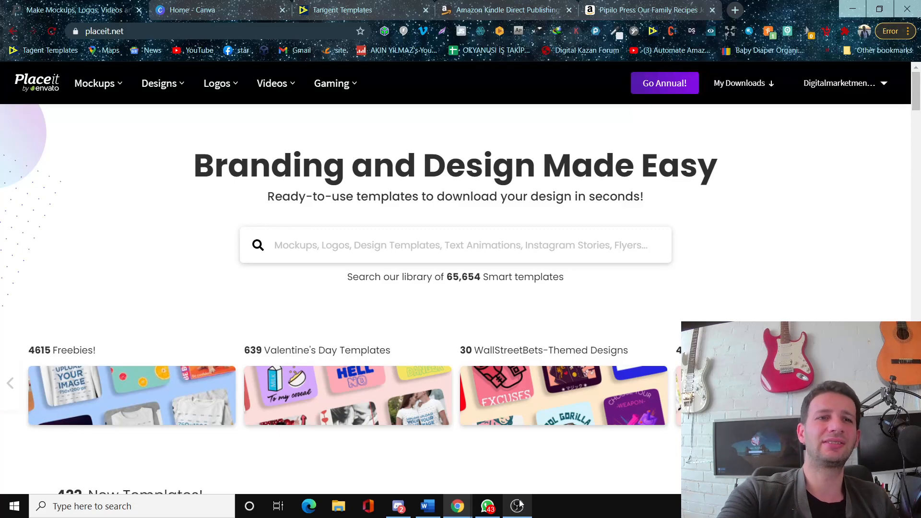
Step: Open the book cover design templates and sort them by Best Selling
mouse_move(161, 84)
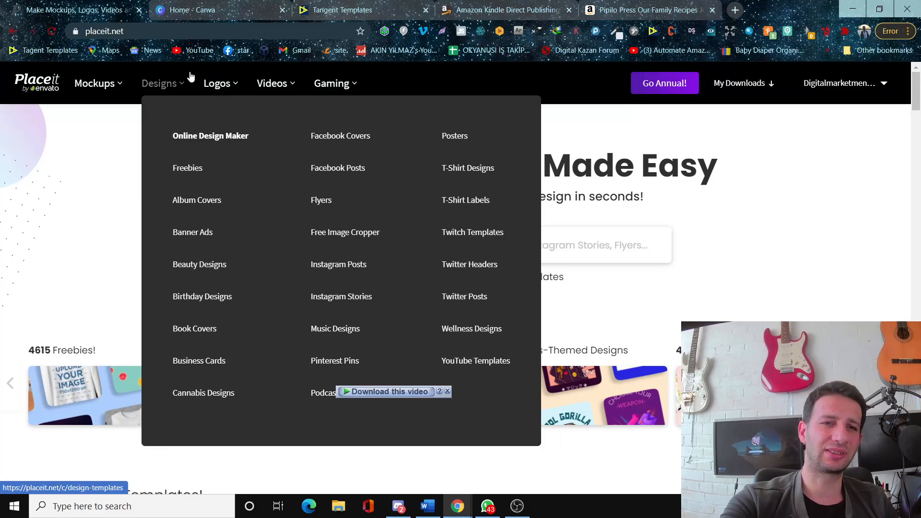
left_click(204, 333)
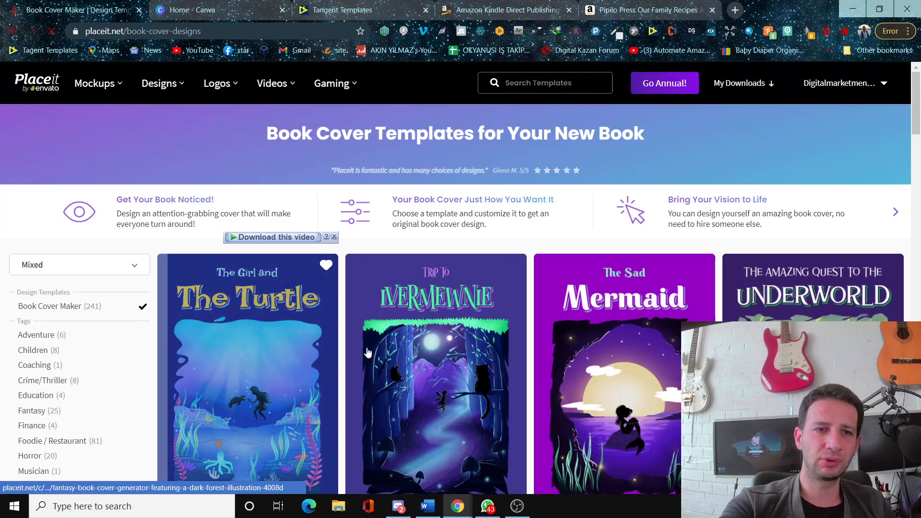
left_click(116, 261)
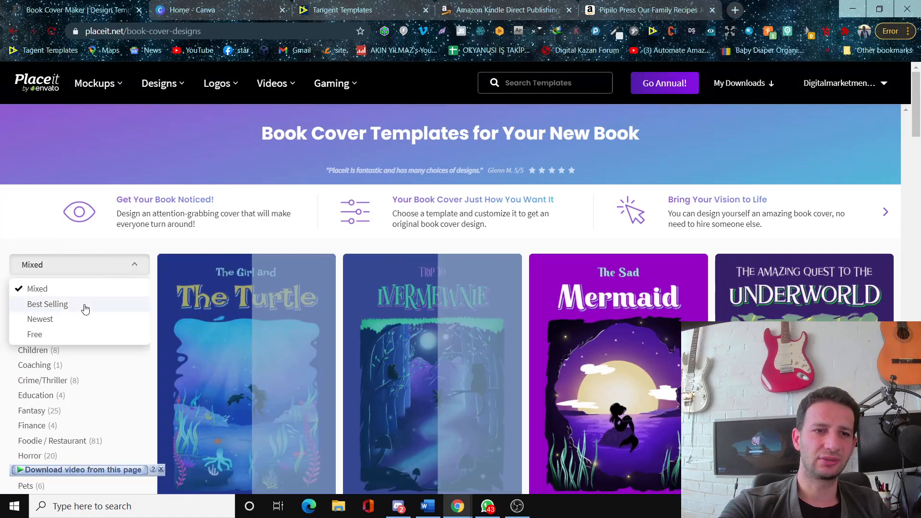
left_click(85, 306)
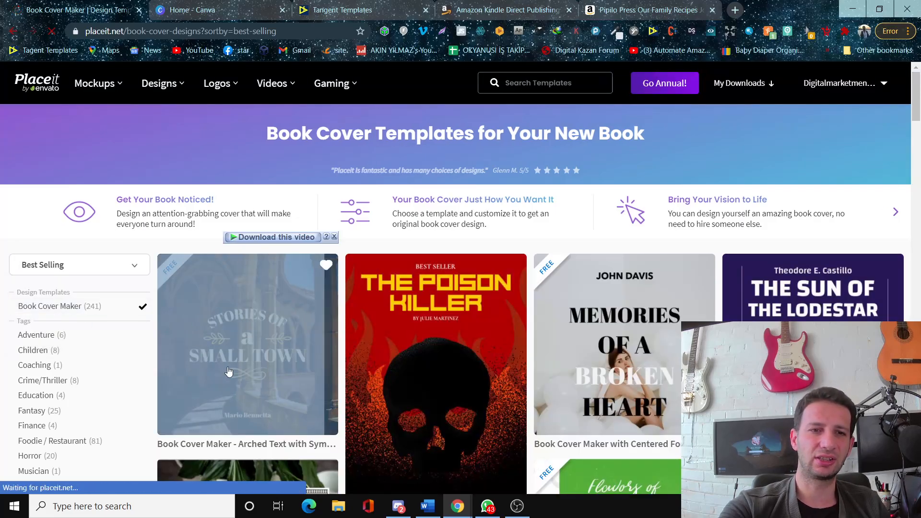
Step: Browse the best-selling book covers and open the "Big Book of Side Dishes" recipes book template for editing
scroll(250, 317, "down", 3)
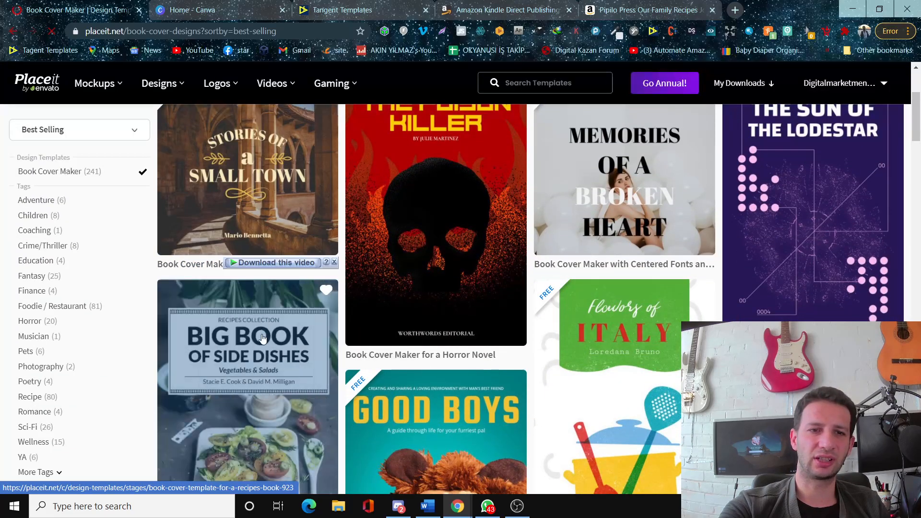
scroll(263, 316, "down", 3)
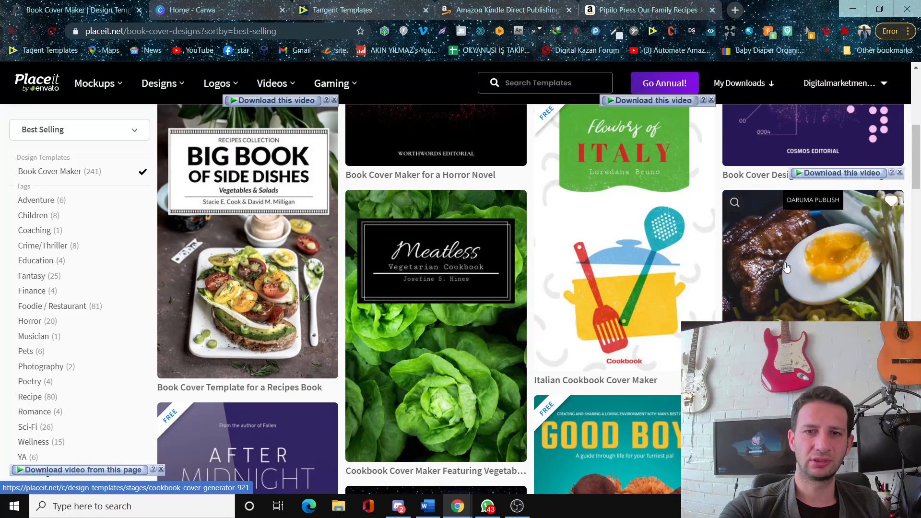
scroll(568, 259, "up", 6)
scroll(568, 259, "up", 1)
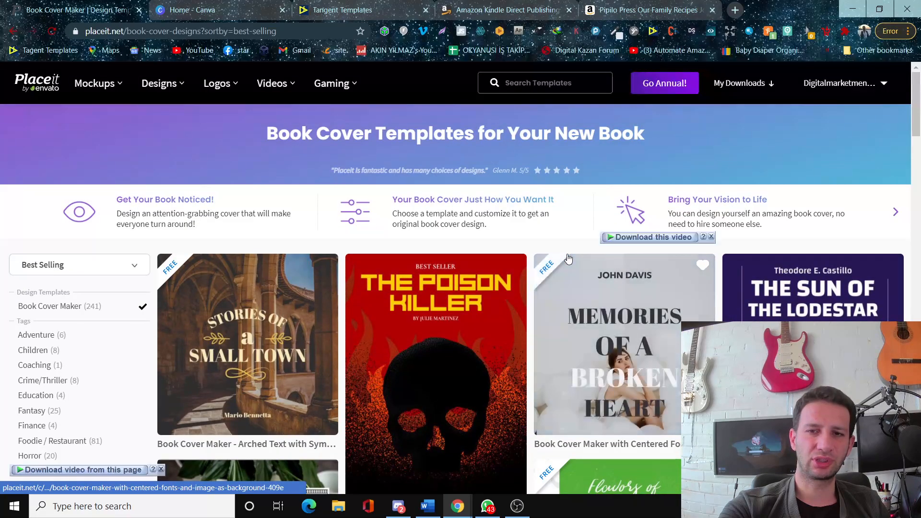
scroll(499, 288, "down", 7)
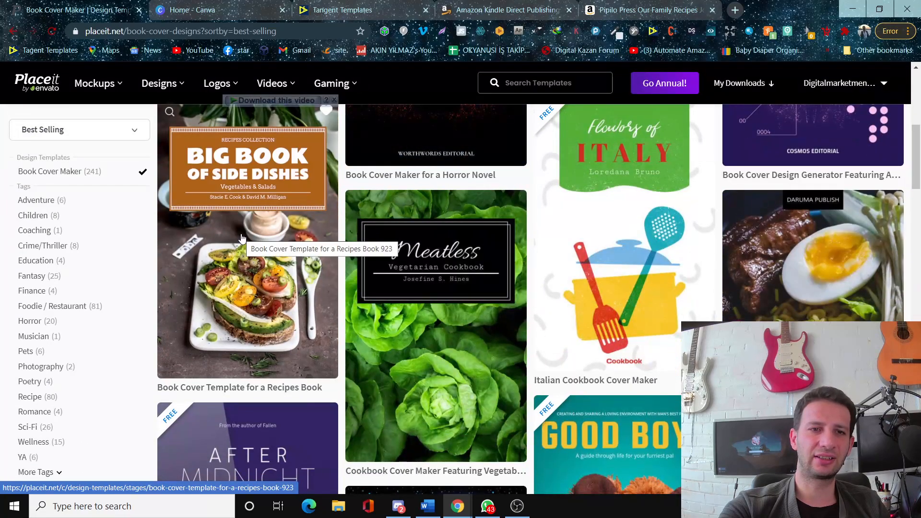
left_click(247, 239)
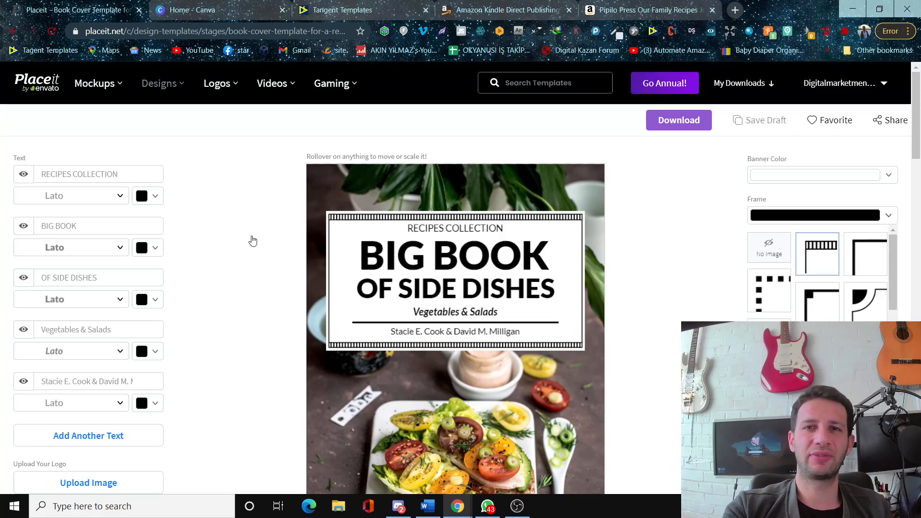
Step: Place the Amazon recipe journal page beside the Placeit page and examine the product's size, inner page and index images
left_click_drag(630, 5, 221, 9)
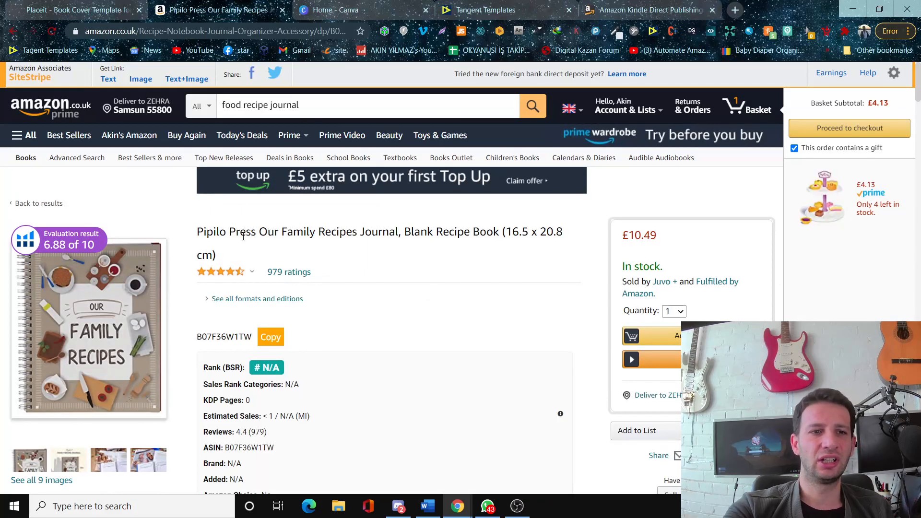
mouse_move(138, 300)
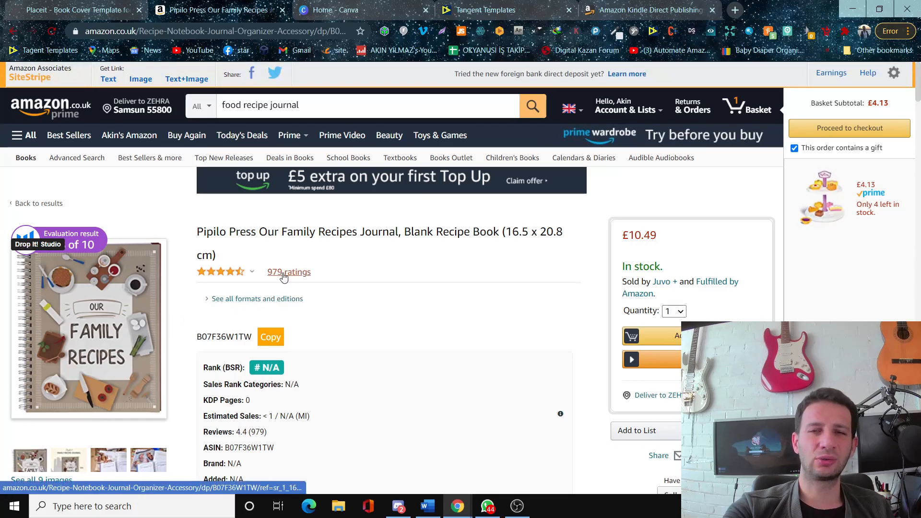
left_click(122, 318)
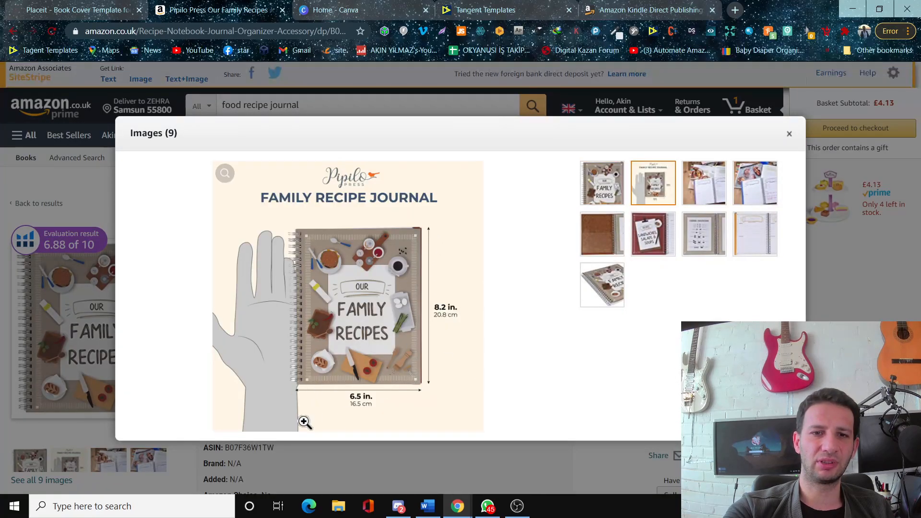
left_click(720, 171)
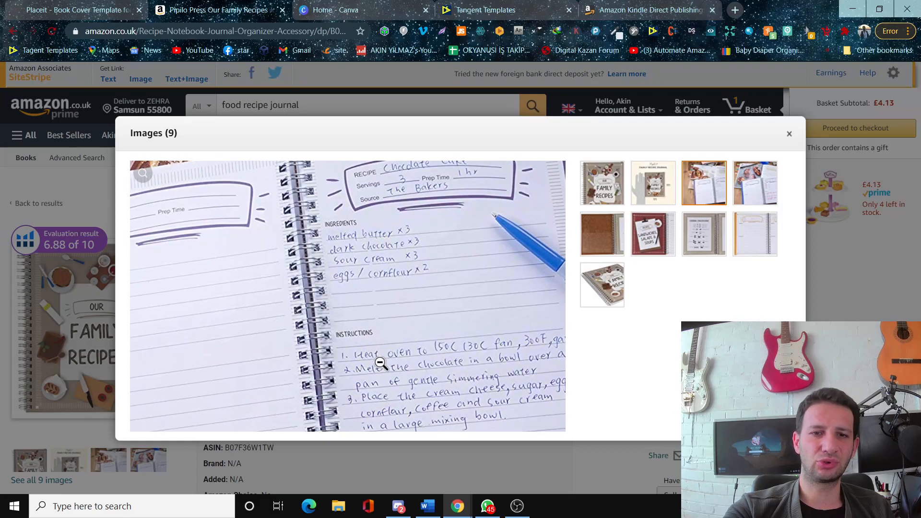
left_click(739, 184)
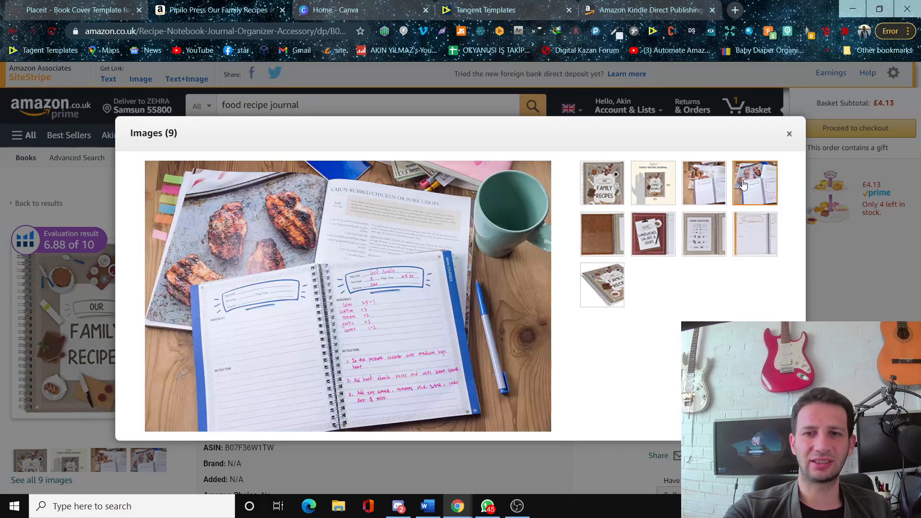
left_click(662, 222)
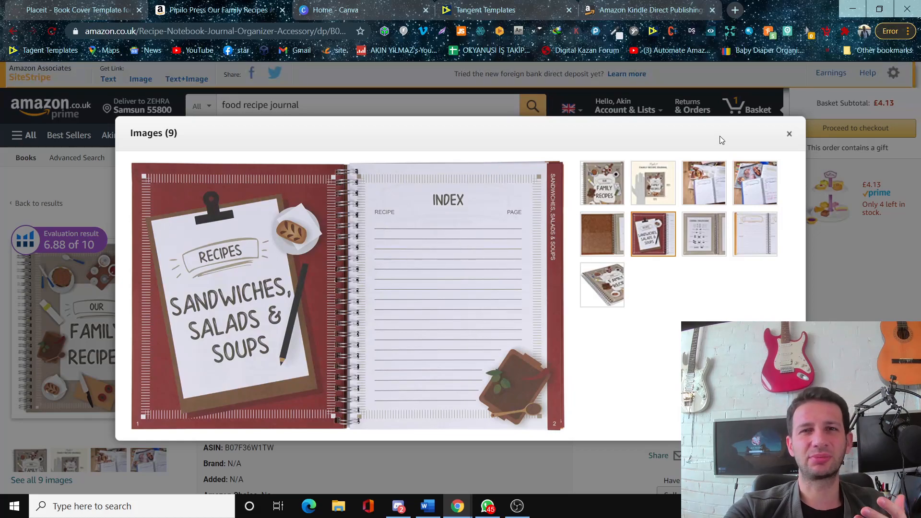
left_click(792, 135)
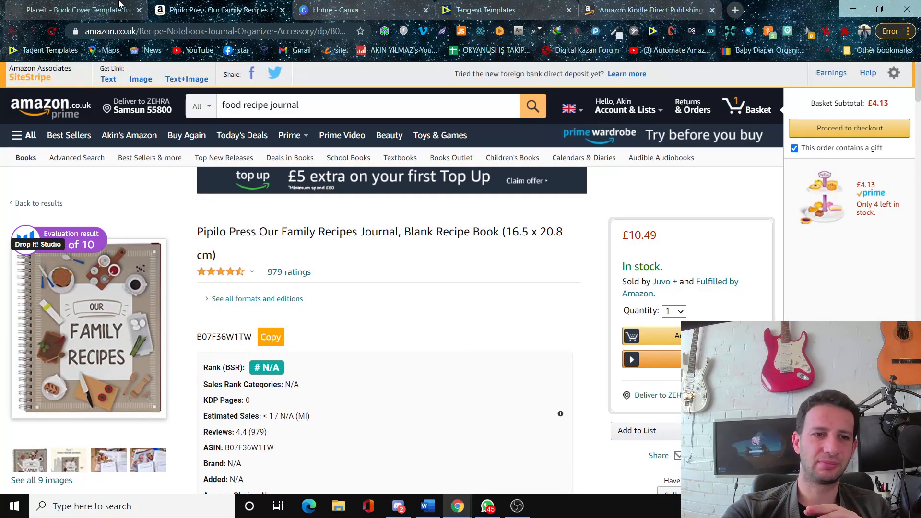
Step: Return to the Placeit cover editor and replace the "BIG BOOK" title line with "OUR"
left_click(77, 10)
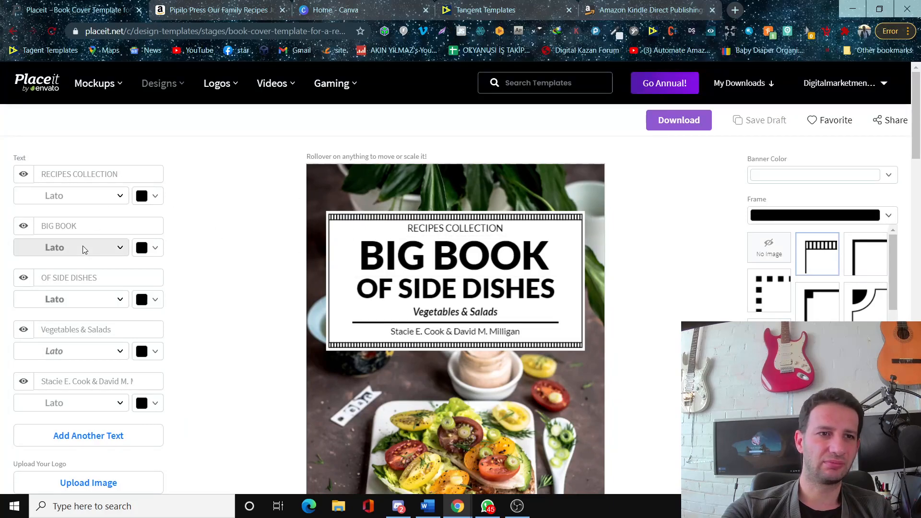
left_click_drag(97, 226, 48, 214)
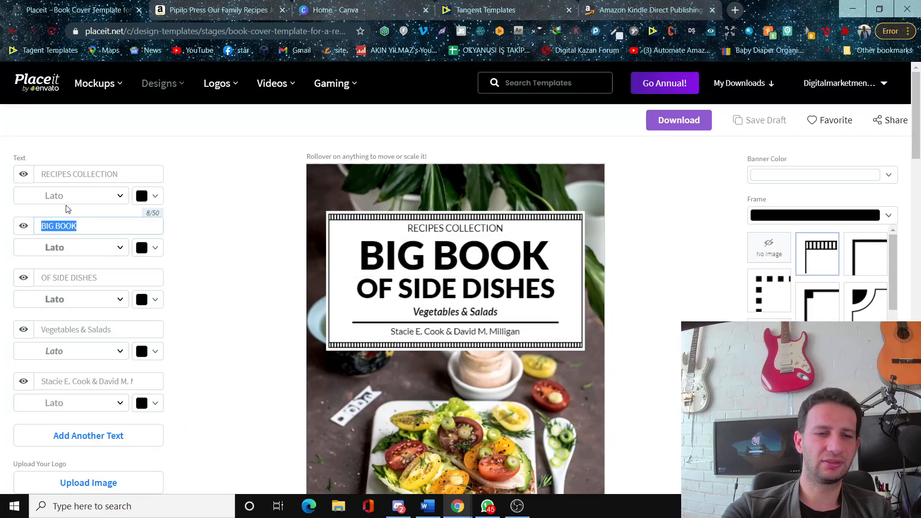
key("BackSpace")
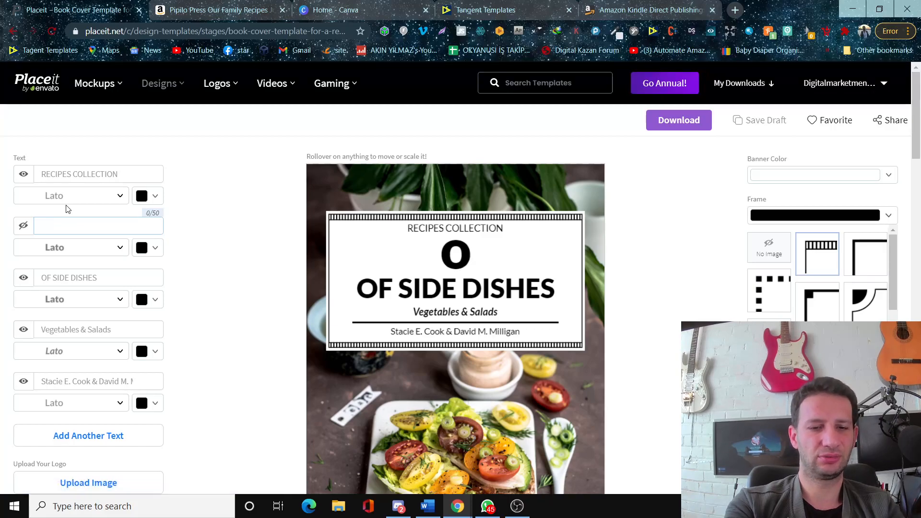
type("OUR")
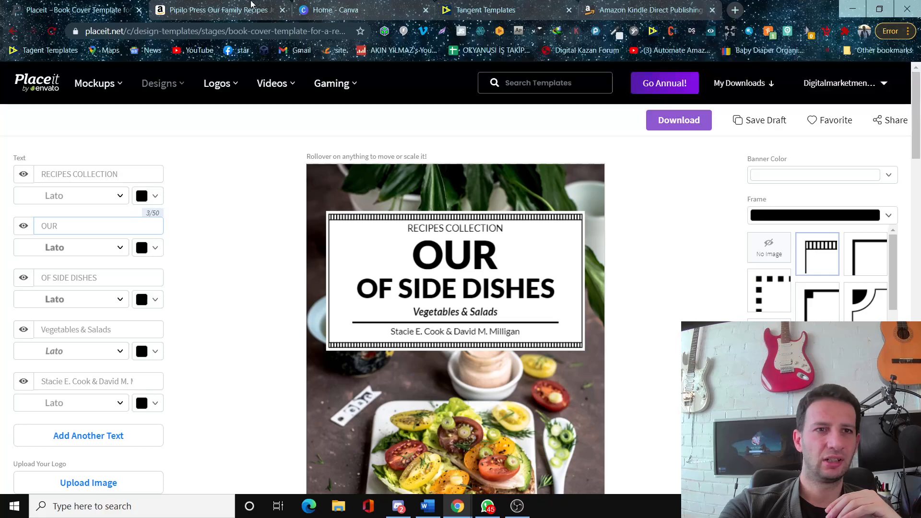
Step: Check the title on the Amazon reference journal and replace the "OF SIDE DISHES" line with "FAMILY"
left_click(219, 10)
left_click(63, 9)
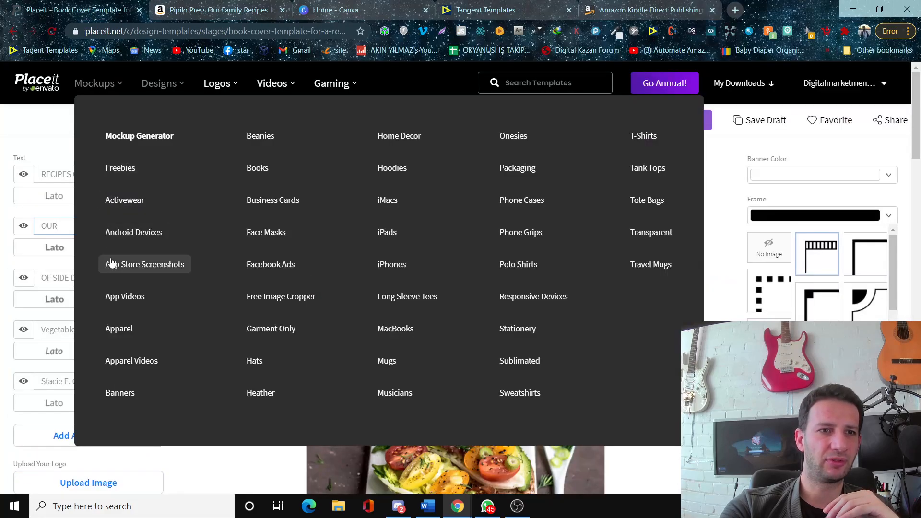
left_click_drag(113, 272, 29, 268)
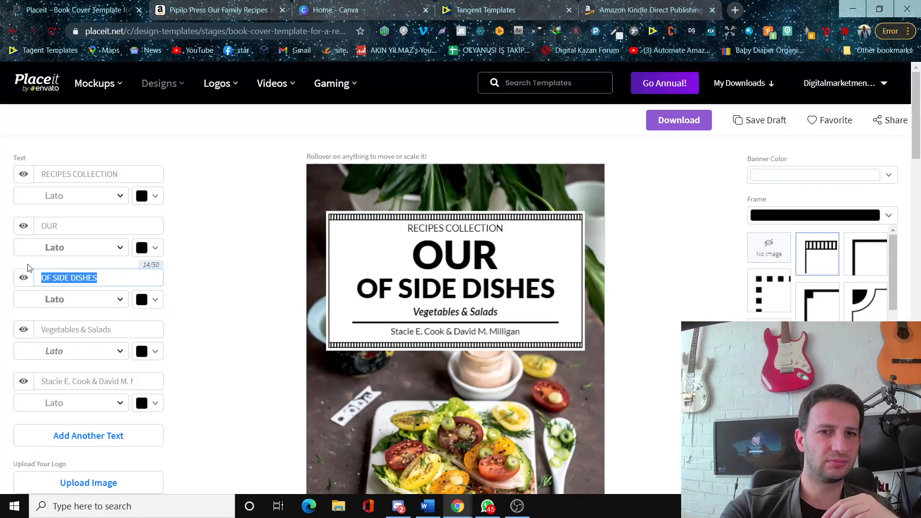
type("FAMI")
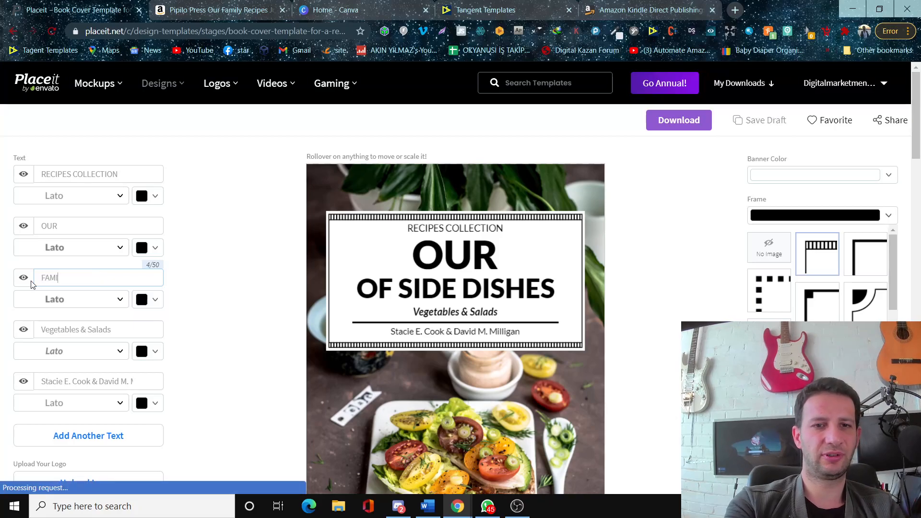
type("LY")
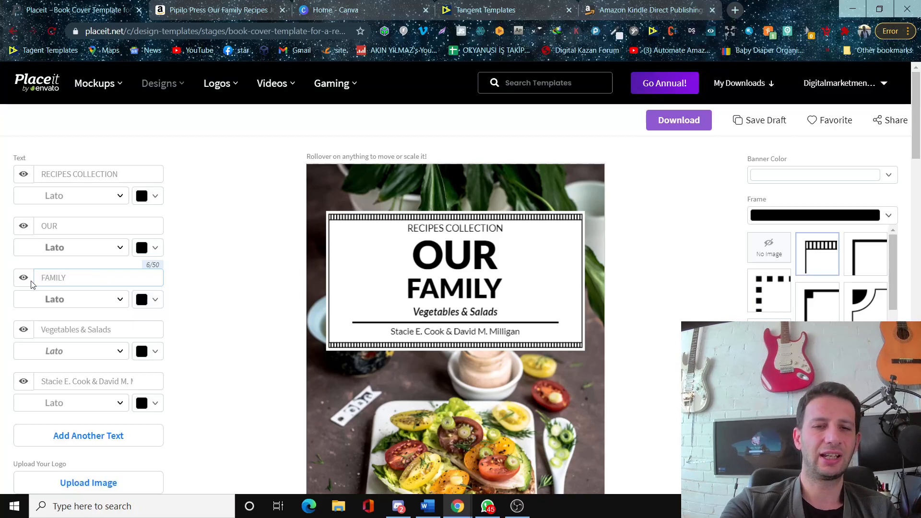
Step: Consult the Amazon reference cover again and replace the "Vegetables & Salads" subtitle with "RECIPES"
left_click(252, 6)
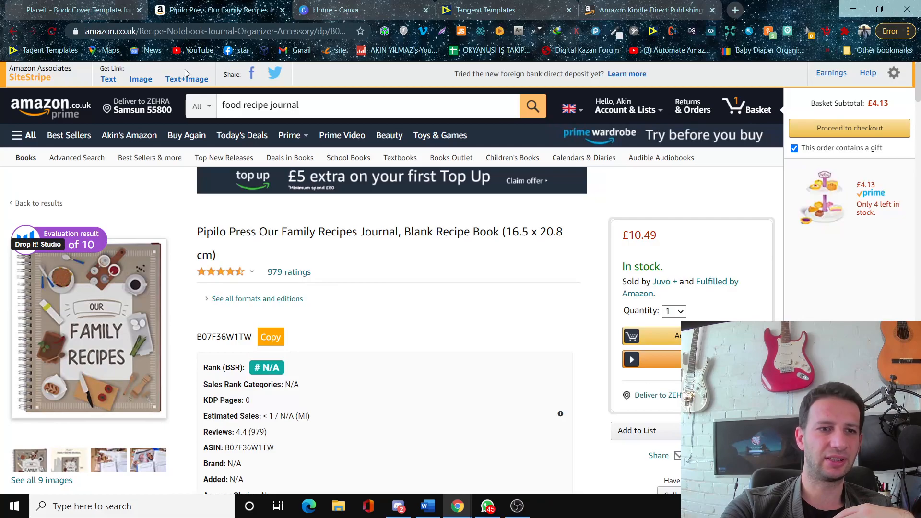
left_click(96, 4)
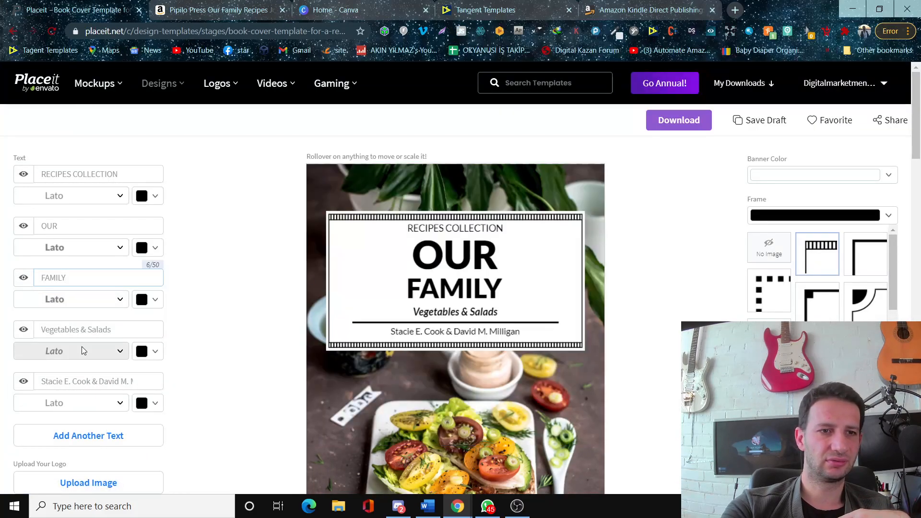
left_click(35, 330)
triple_click(35, 330)
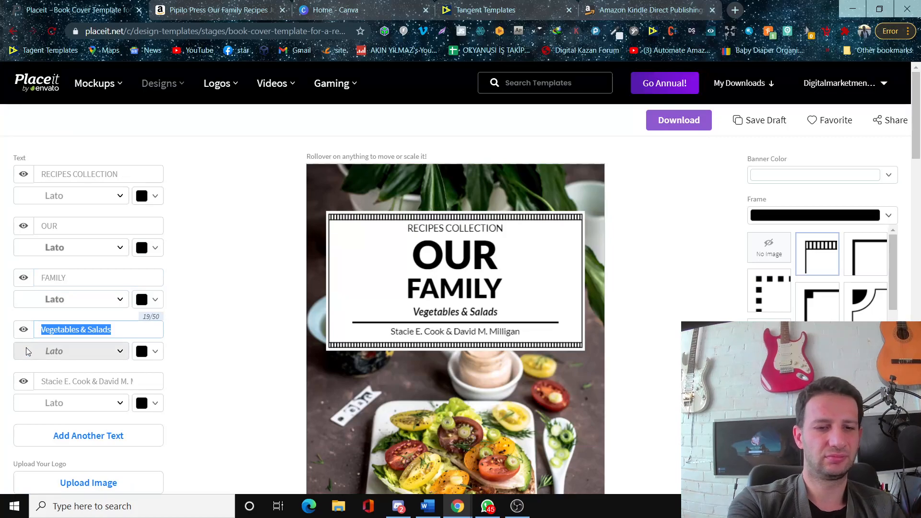
type("RECIPES")
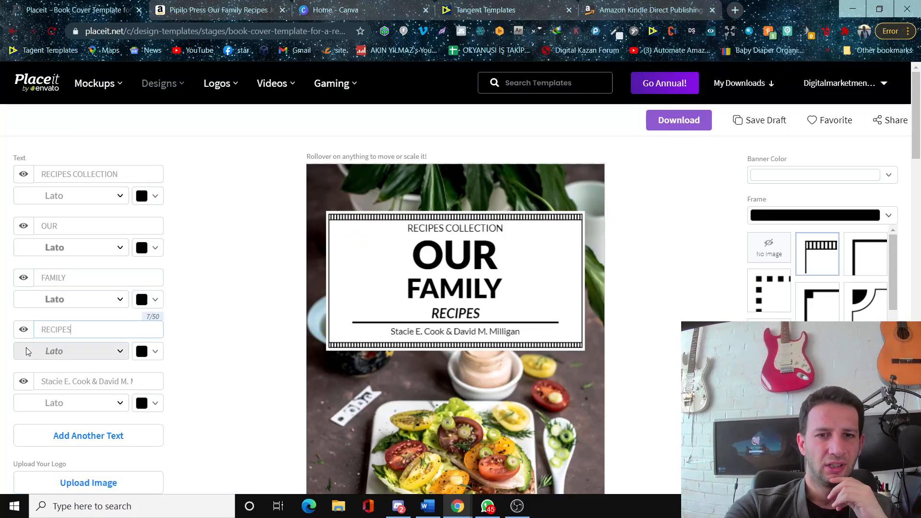
Step: Compare with the Amazon reference cover and empty the author line on the Placeit cover so no author text is used
left_click(197, 4)
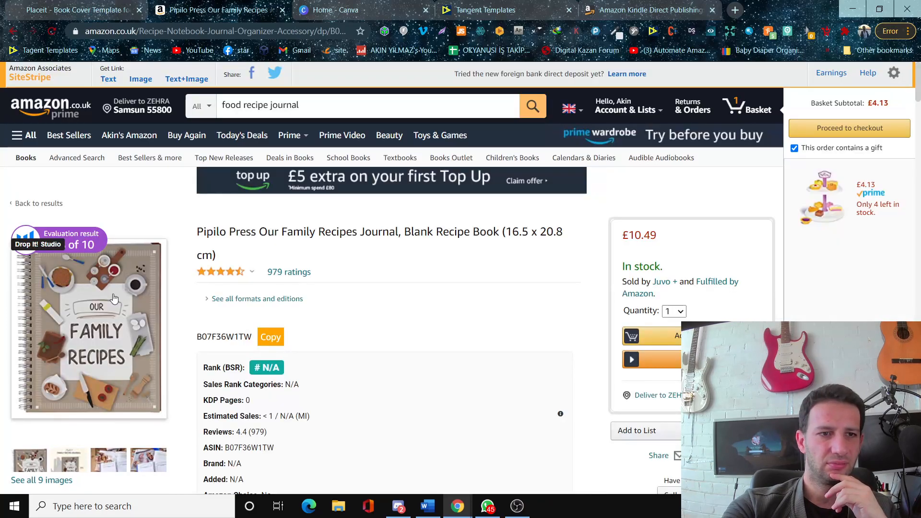
left_click(77, 4)
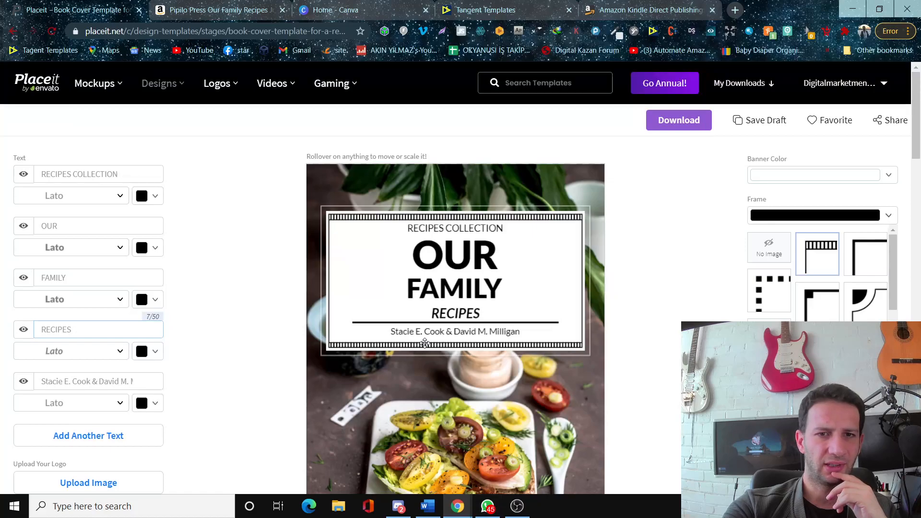
left_click_drag(134, 382, 37, 382)
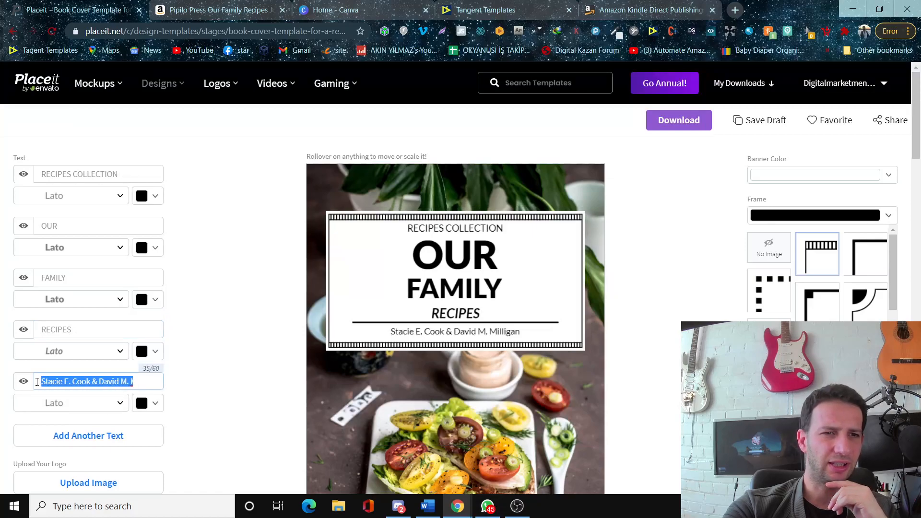
type("gan")
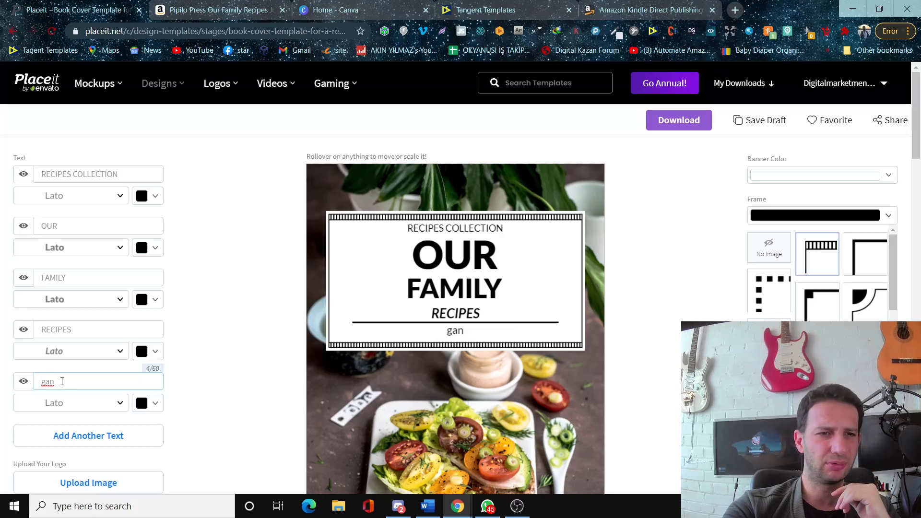
left_click(24, 381)
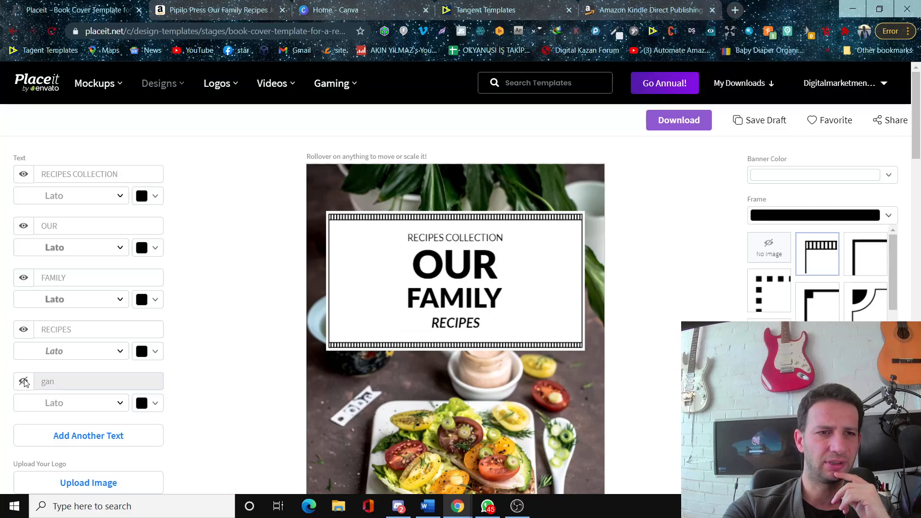
left_click(24, 381)
left_click_drag(94, 375, 46, 374)
key("BackSpace")
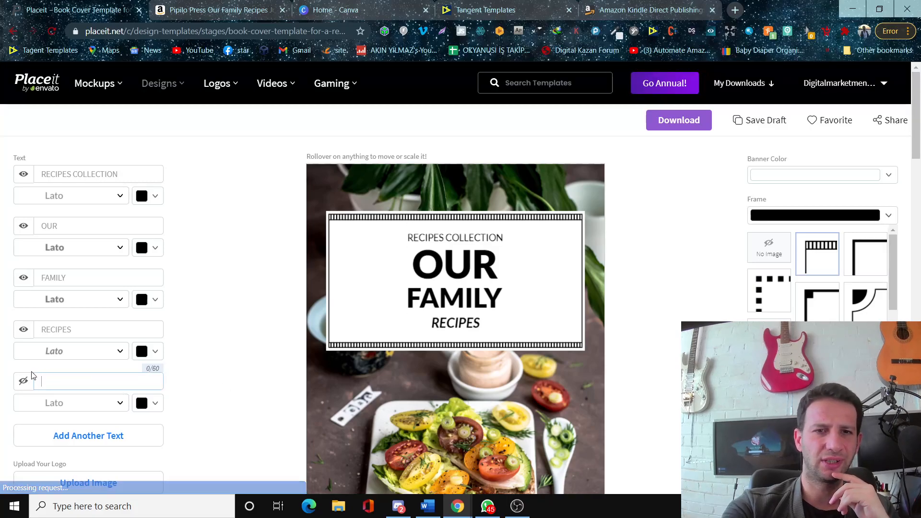
Step: Set the font of the "RECIPES COLLECTION" line to Abril Fatface
left_click(120, 196)
left_click(84, 262)
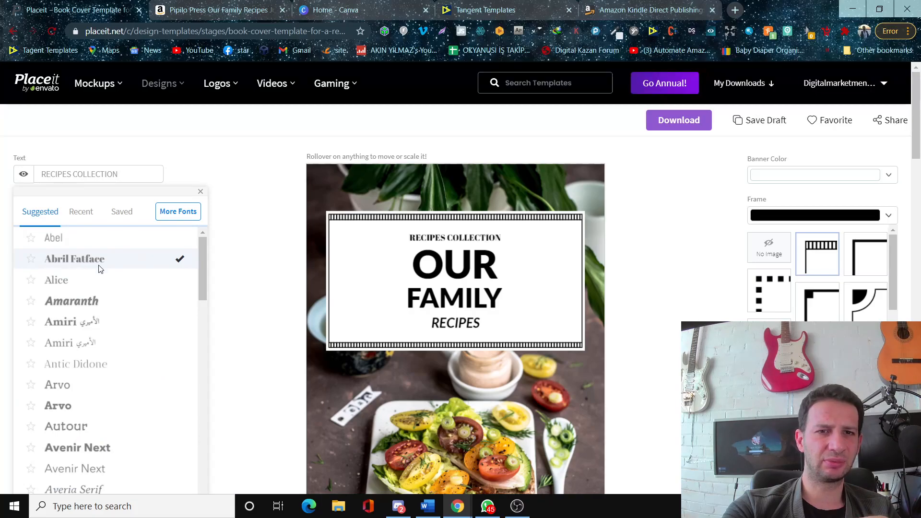
Step: Try Amaranth on the "RECIPES COLLECTION" line and set its font to bold Arvo
left_click(99, 301)
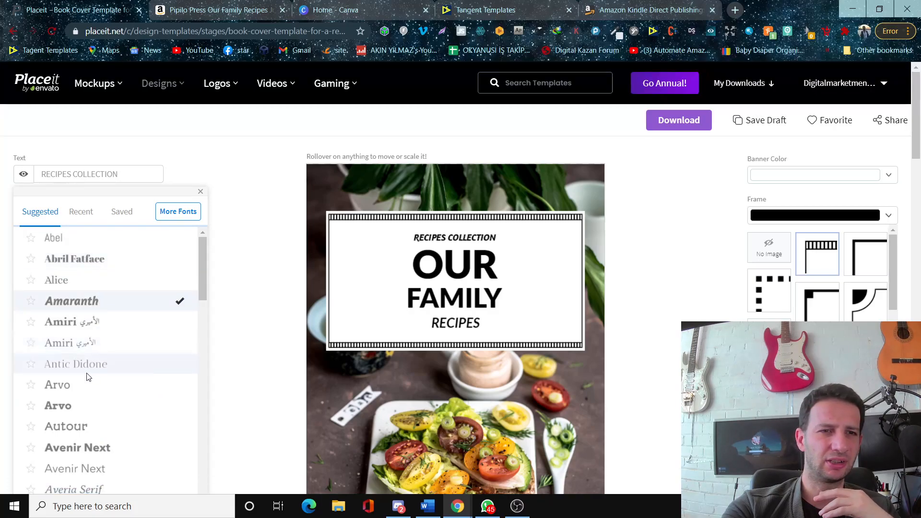
left_click(65, 408)
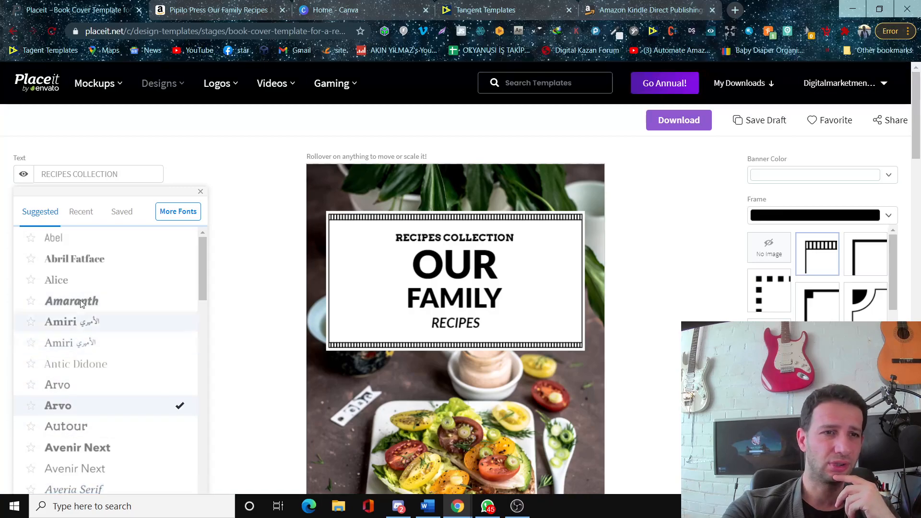
left_click(215, 158)
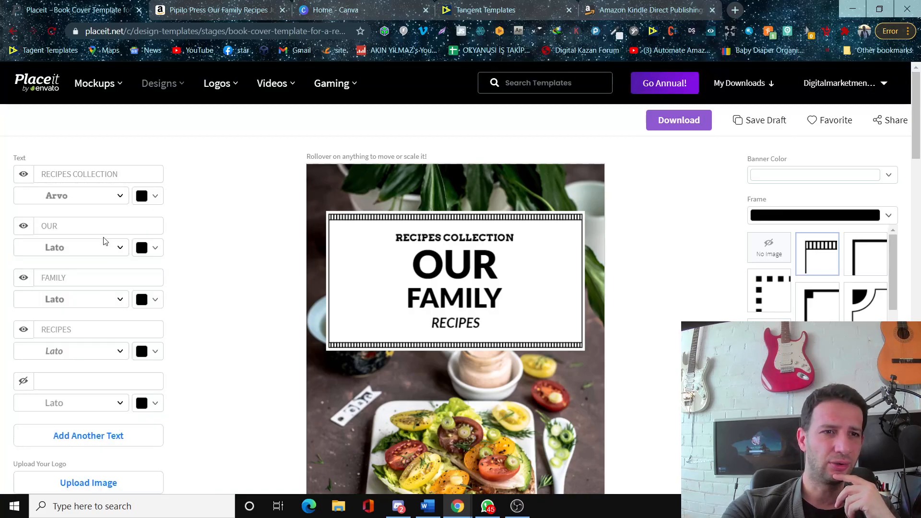
Step: Try fonts such as Abril Fatface, Averia Serif, Avenir Next and Bevan on the "OUR" line and settle on Courgette
left_click(59, 247)
left_click(83, 312)
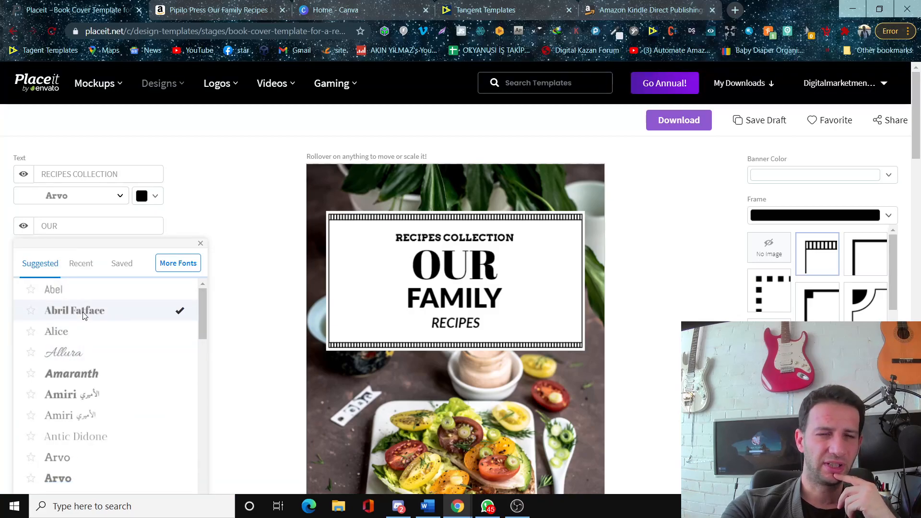
left_click(80, 412)
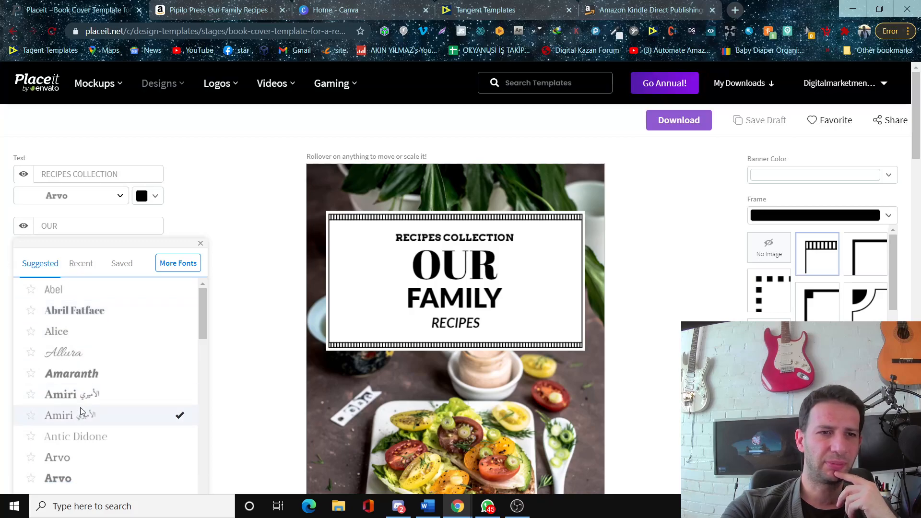
scroll(120, 382, "down", 3)
left_click(111, 376)
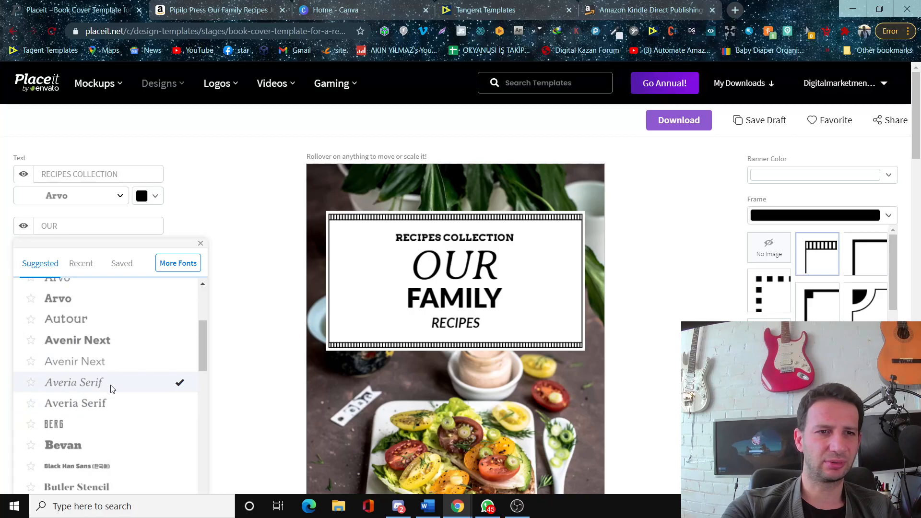
left_click(104, 341)
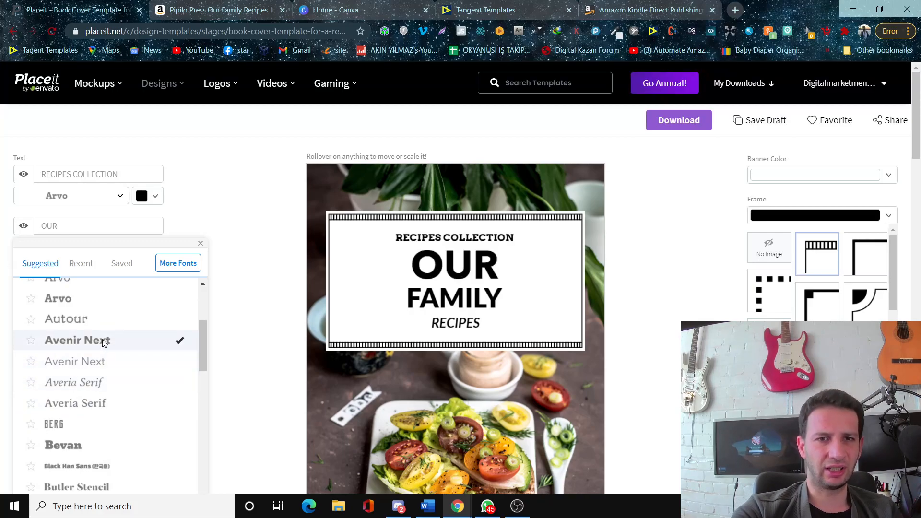
left_click(99, 443)
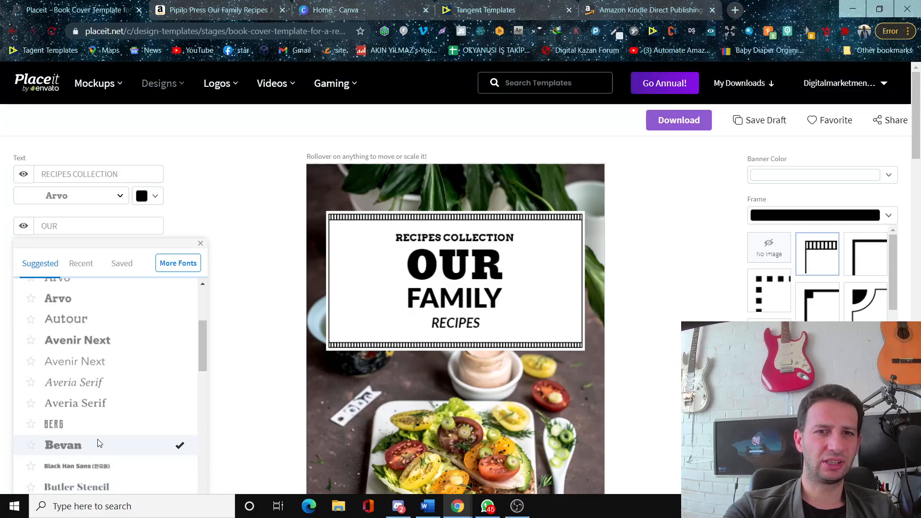
scroll(103, 365, "down", 4)
left_click(104, 377)
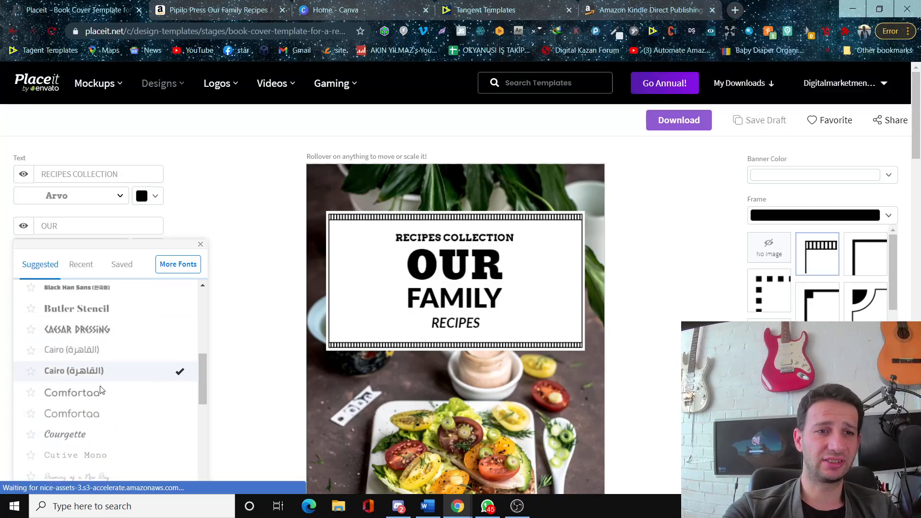
left_click(83, 435)
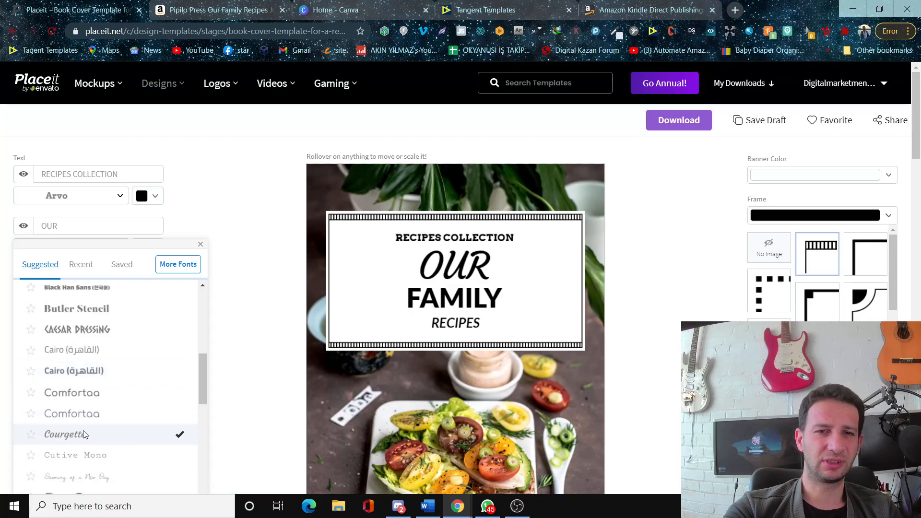
left_click(226, 273)
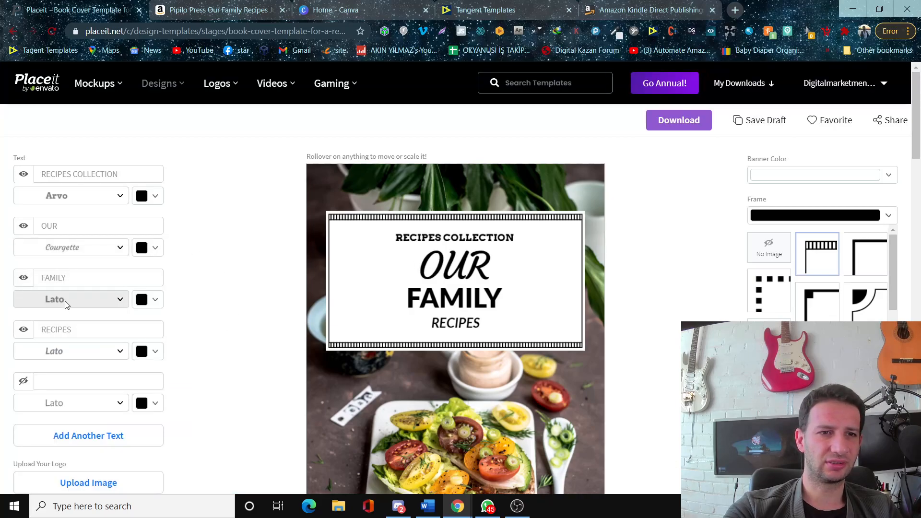
Step: Set the font of the "RECIPES" line to Alice
left_click(80, 326)
left_click(81, 353)
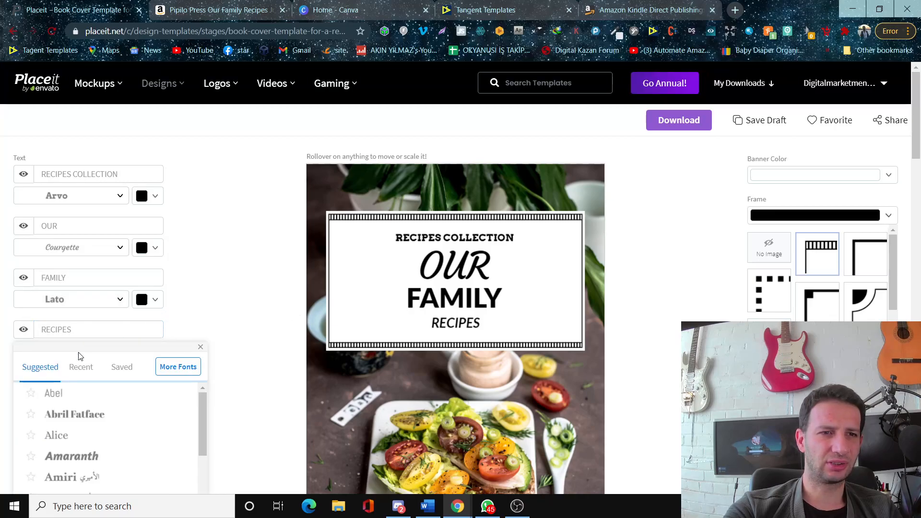
left_click(143, 430)
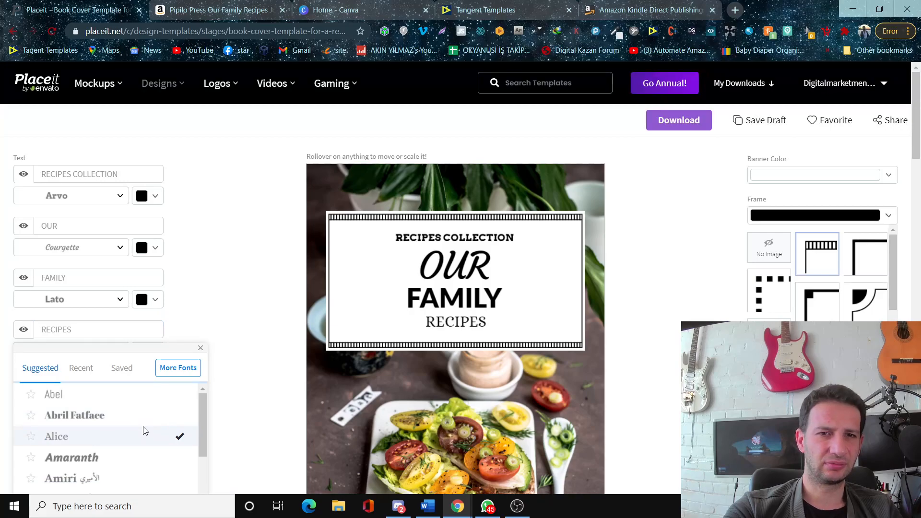
Step: Try Amaranth on the "FAMILY" line and set its font to the bolder Comfortaa
left_click(76, 300)
left_click(105, 428)
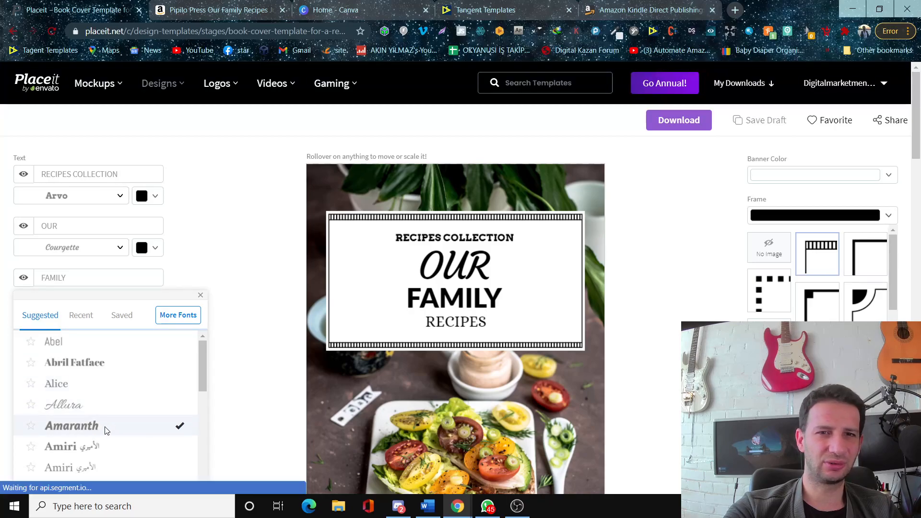
scroll(107, 411, "down", 5)
left_click(111, 442)
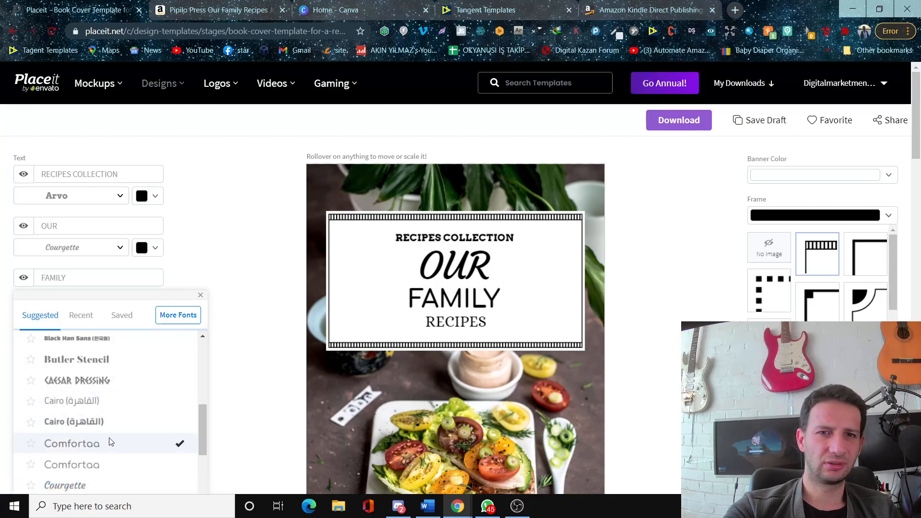
left_click(228, 312)
Step: Try several banner frames, including single-line, dashed, rounded-corner, thick double, thin double, triangle-corner and solid black ones
scroll(183, 270, "down", 3)
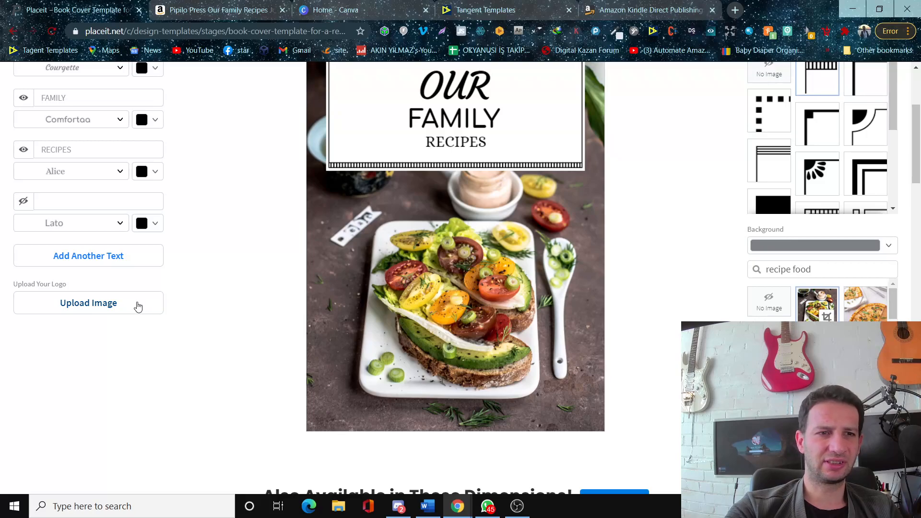
scroll(190, 252, "up", 3)
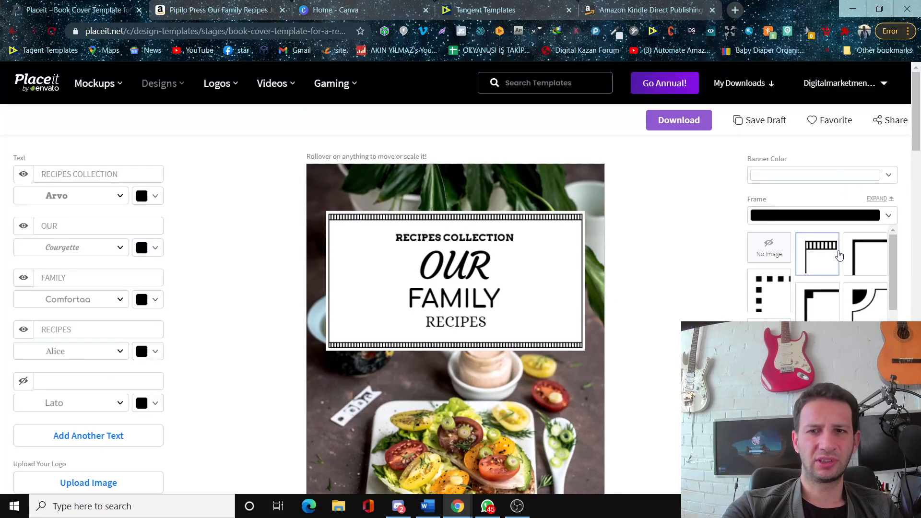
left_click(877, 254)
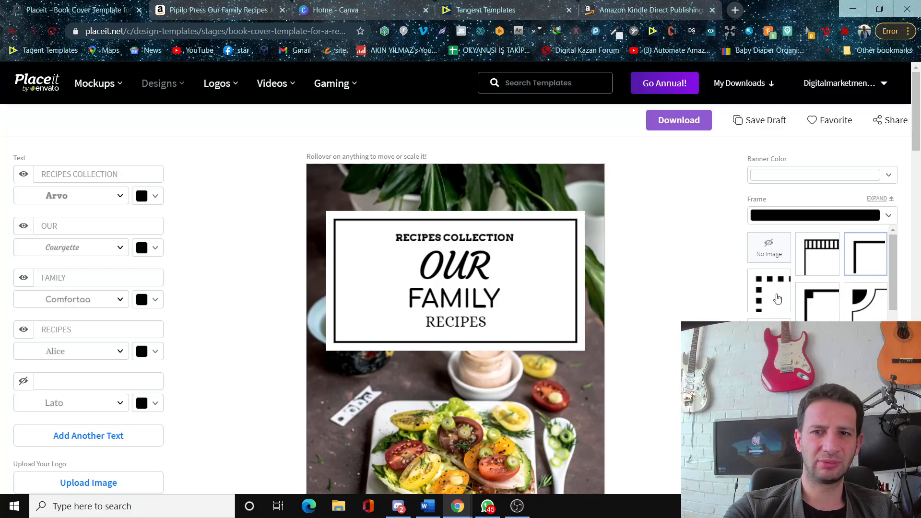
left_click(778, 299)
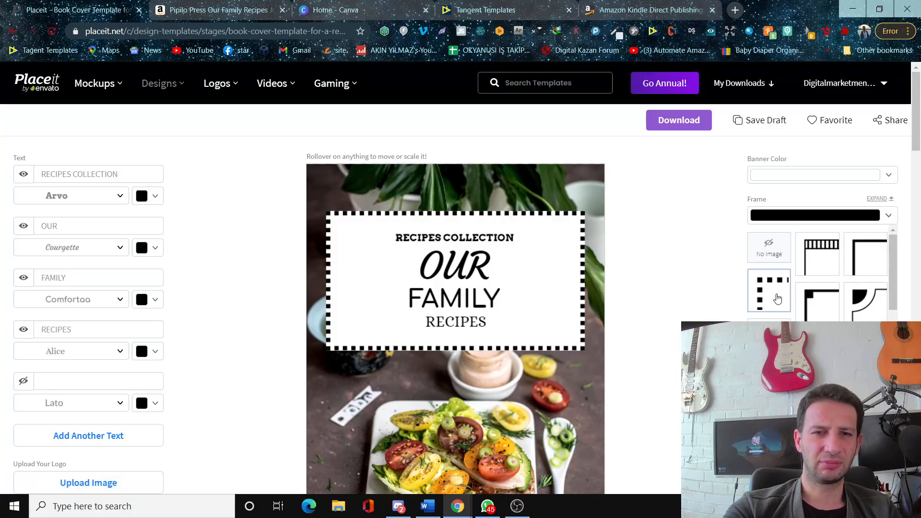
left_click(846, 317)
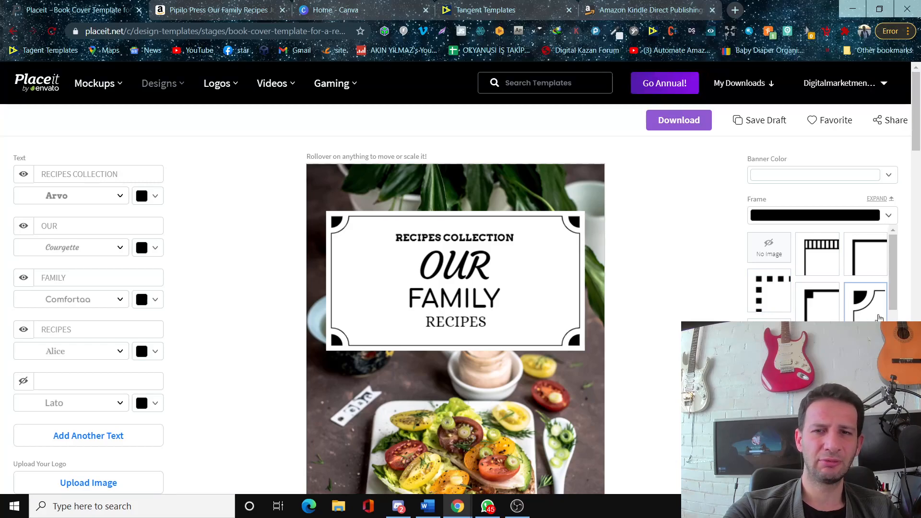
left_click(852, 343)
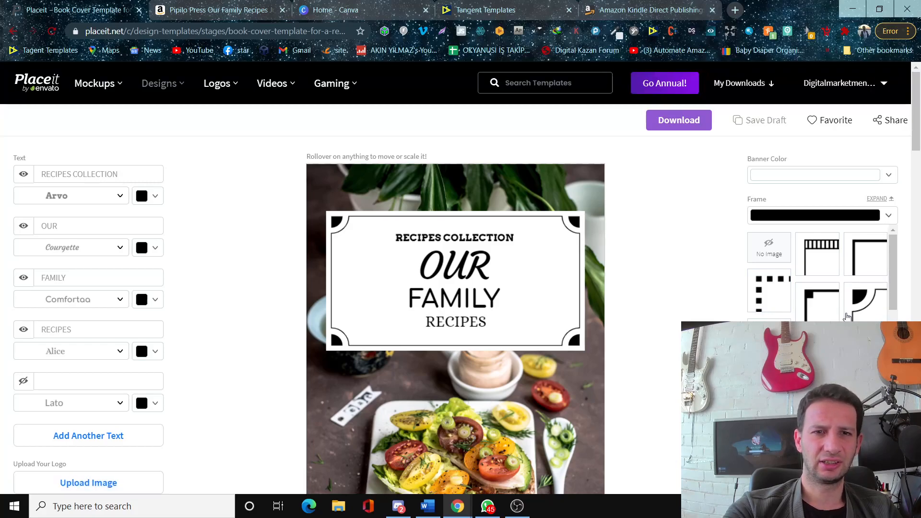
scroll(847, 318, "down", 4)
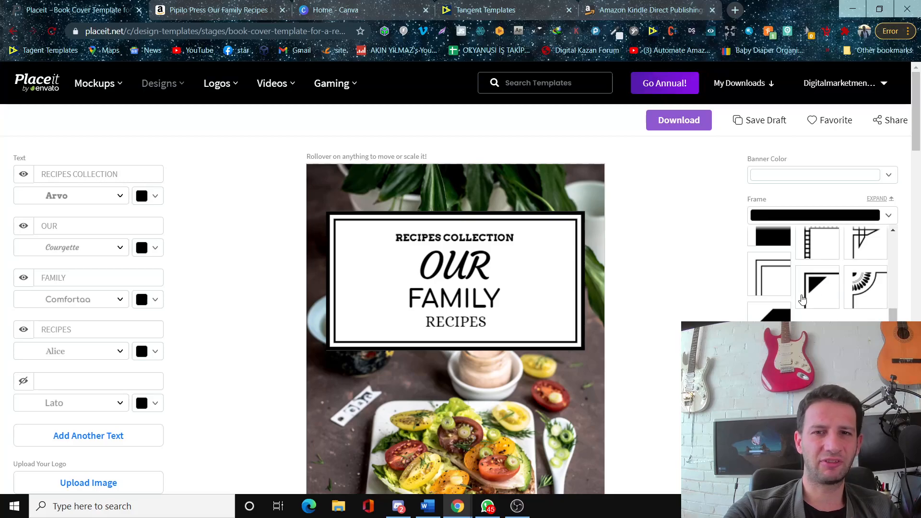
left_click(756, 291)
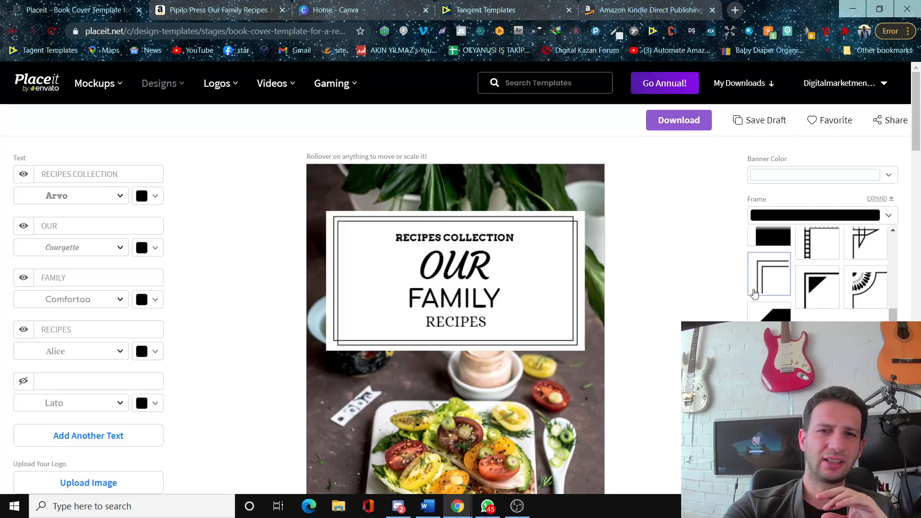
left_click(822, 298)
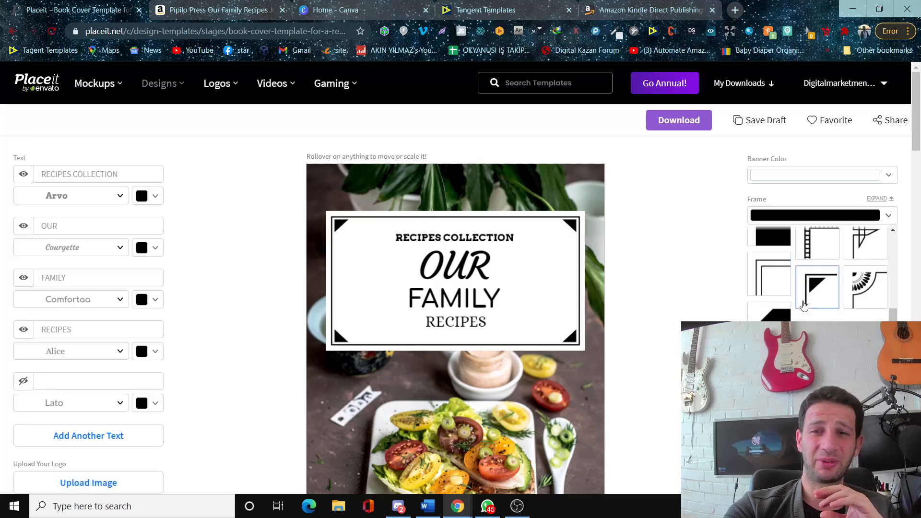
left_click(776, 318)
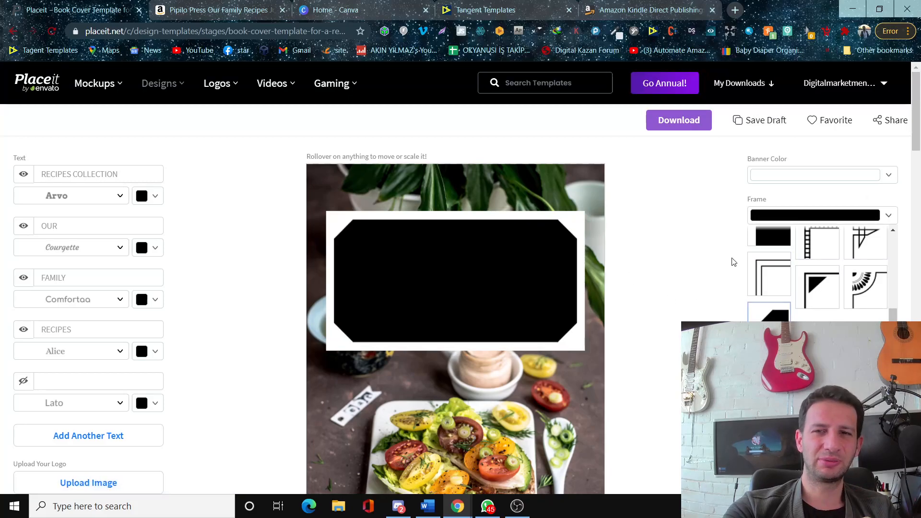
Step: Compare the dashed and single-line frames again and apply the thin frame with stacked lines along the banner's upper and lower edges
scroll(859, 301, "up", 5)
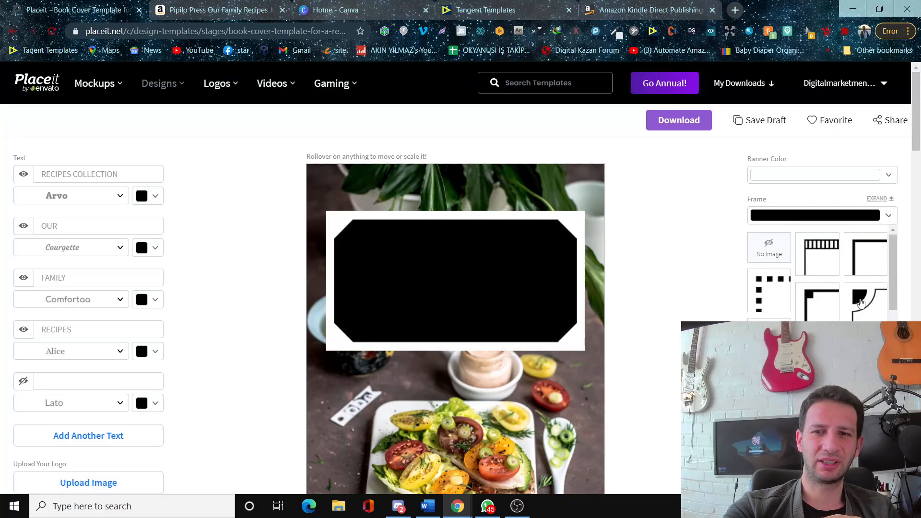
left_click(789, 300)
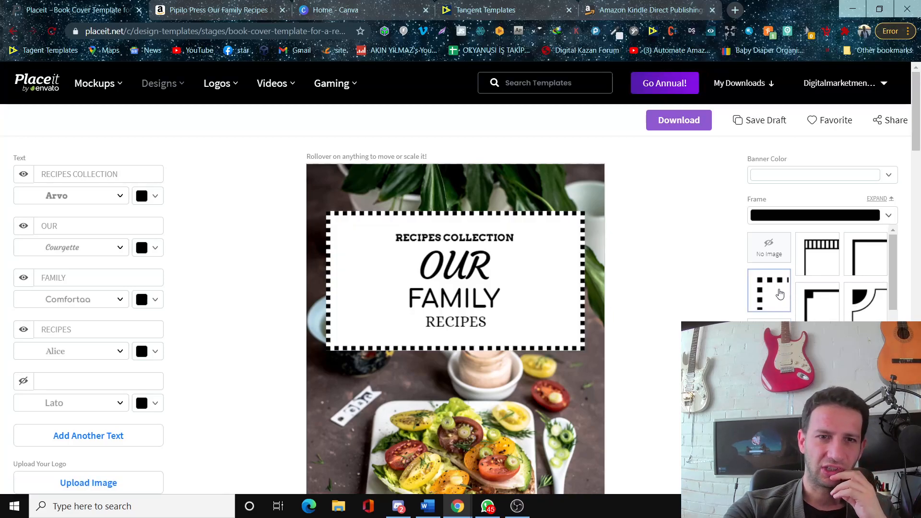
left_click(873, 272)
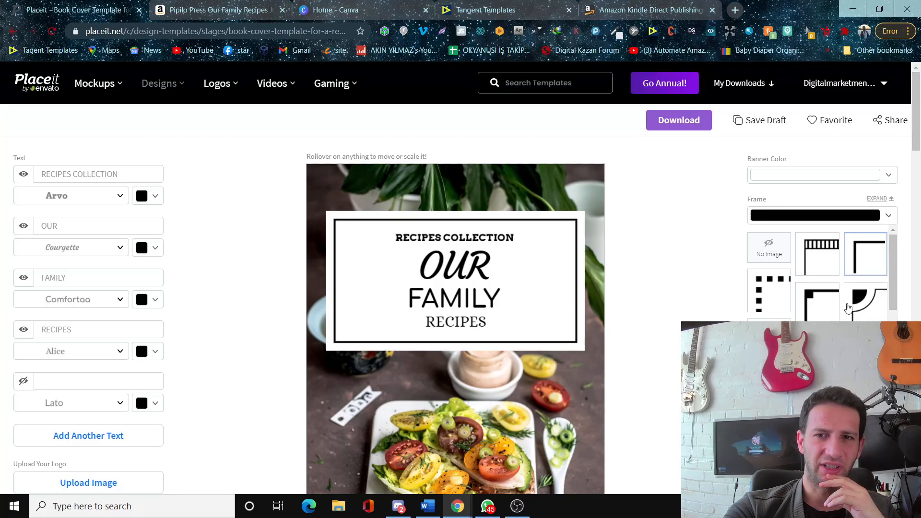
left_click(769, 340)
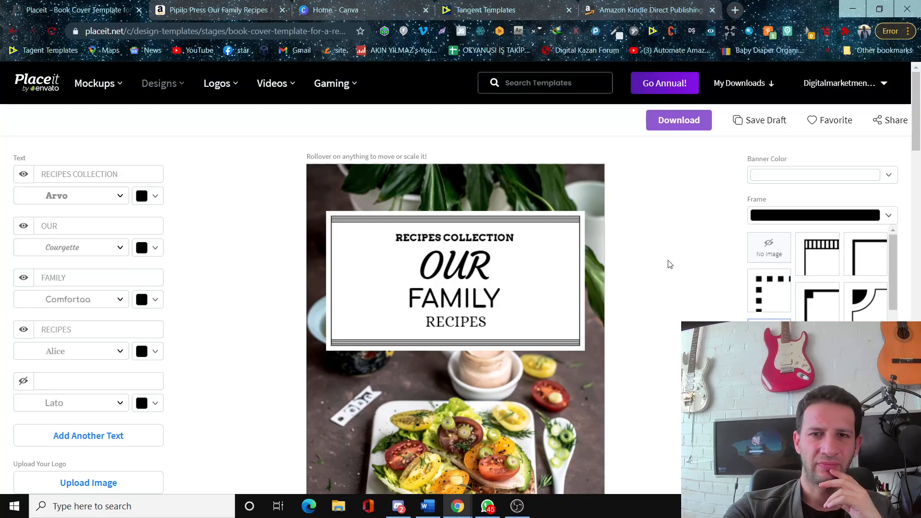
Step: Try the pizza, mixed berries and powdered chocolate brownie photos as the cover background
scroll(554, 276, "down", 3)
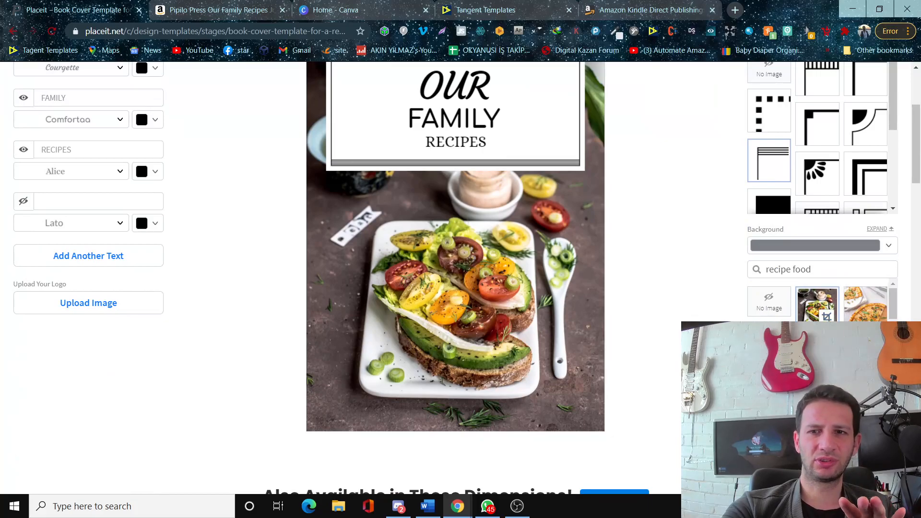
left_click(865, 303)
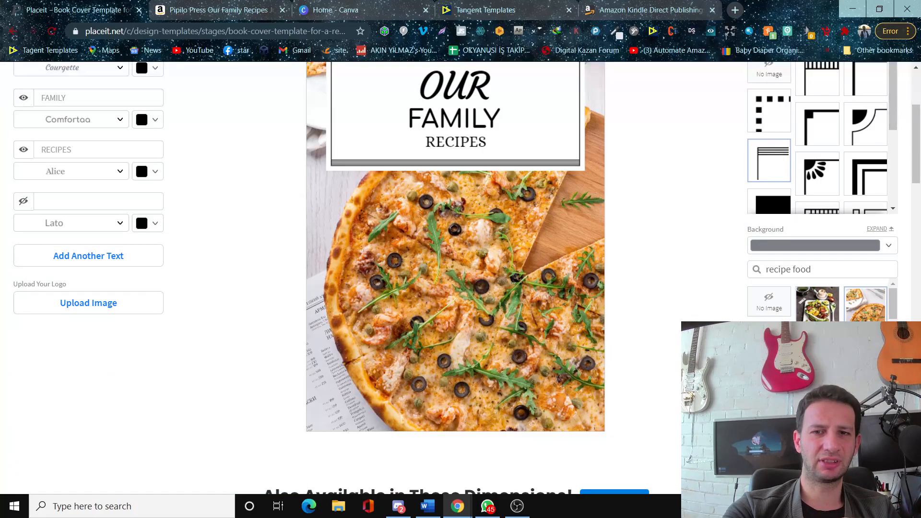
left_click(818, 358)
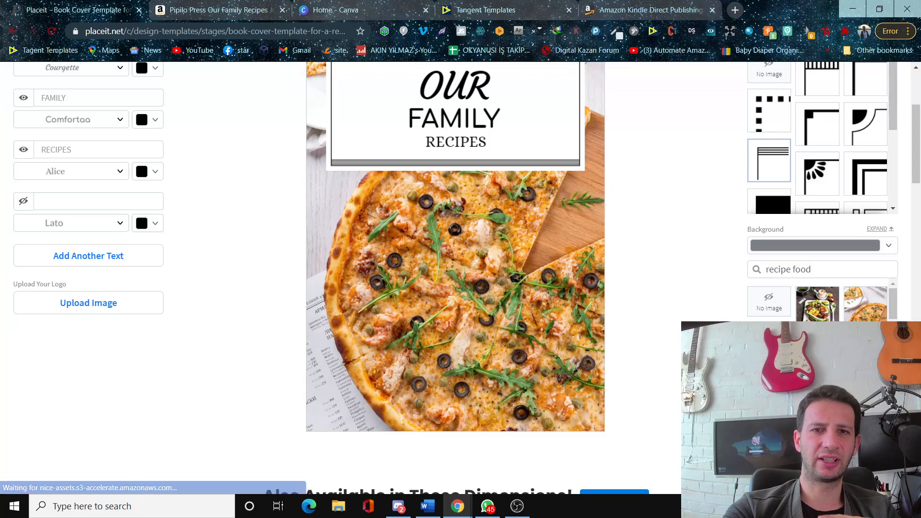
left_click(866, 358)
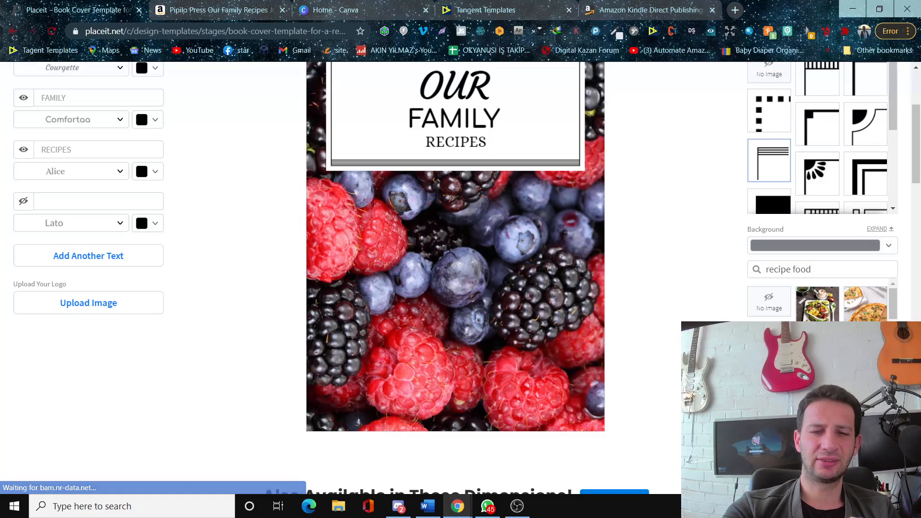
scroll(818, 332, "down", 3)
left_click(818, 332)
left_click(866, 340)
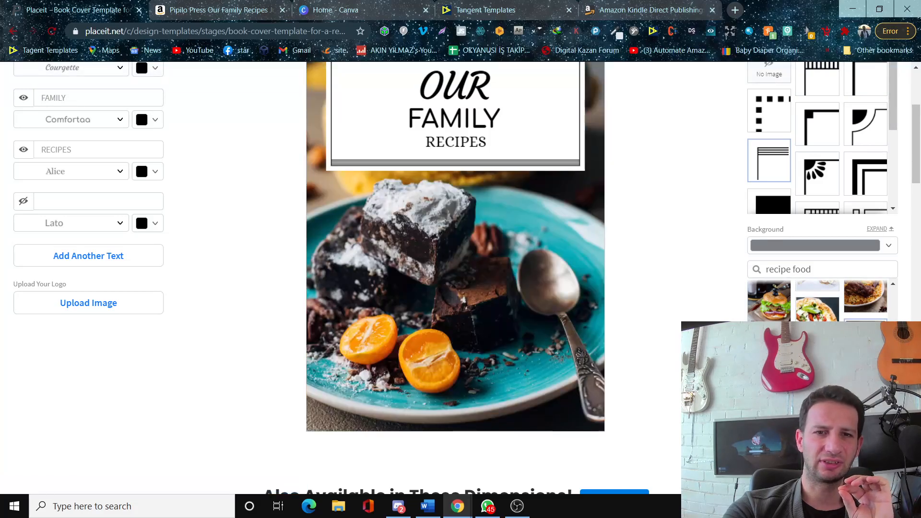
Step: Try the banana porridge, tomato salad, eggs in tomato sauce, and rice with boiled eggs photos as the cover background
scroll(817, 301, "down", 2)
left_click(818, 350)
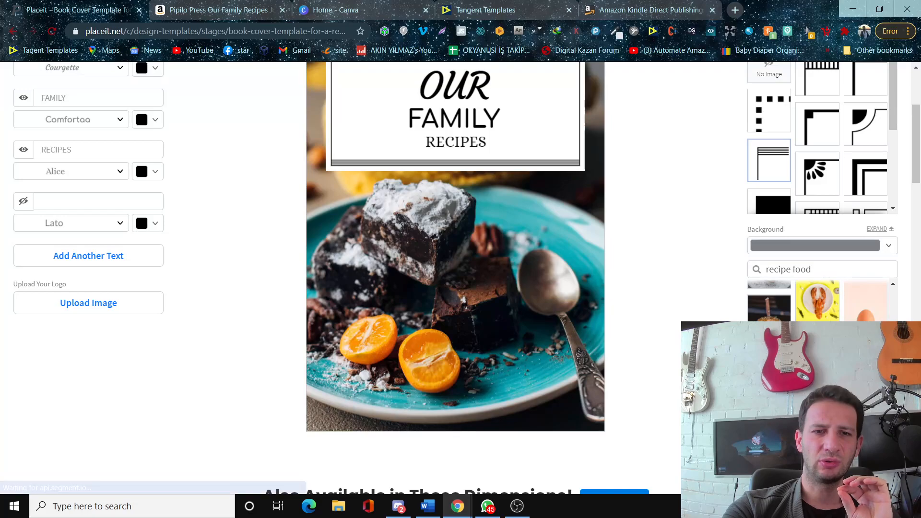
scroll(602, 307, "up", 3)
scroll(600, 303, "down", 3)
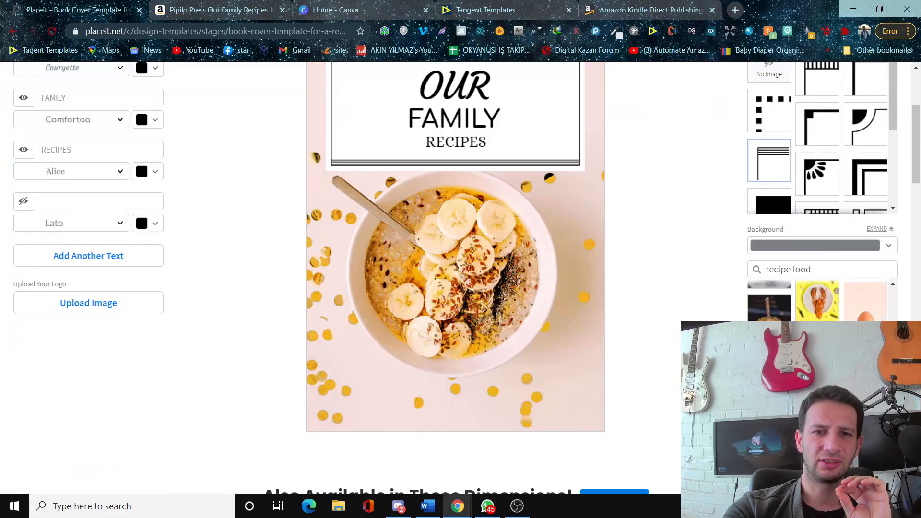
left_click(818, 359)
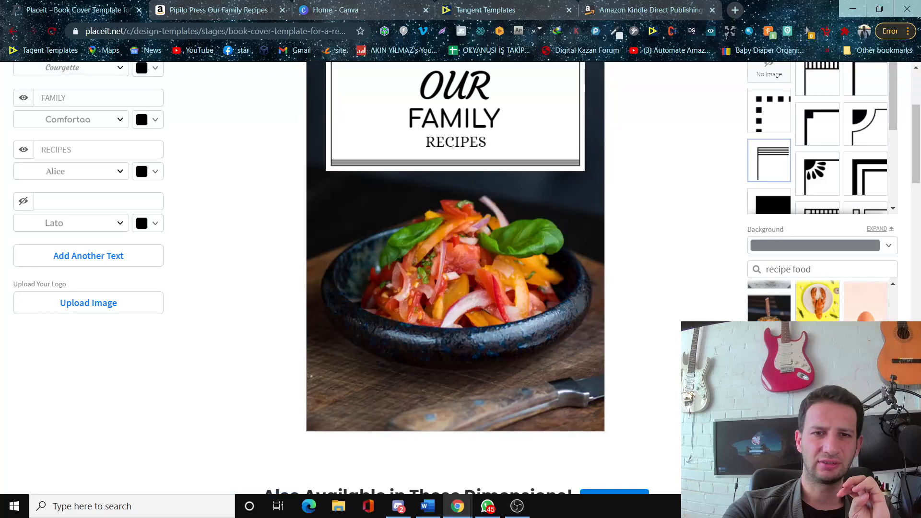
left_click(818, 365)
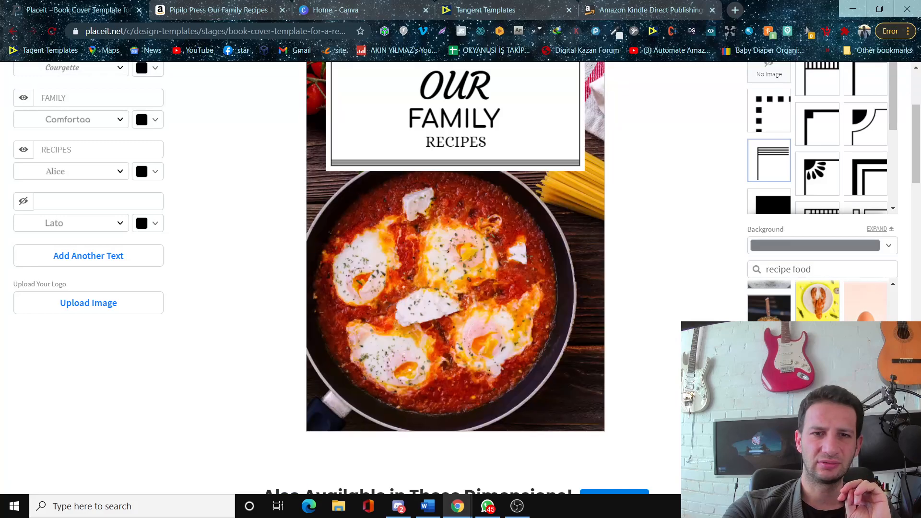
left_click(818, 365)
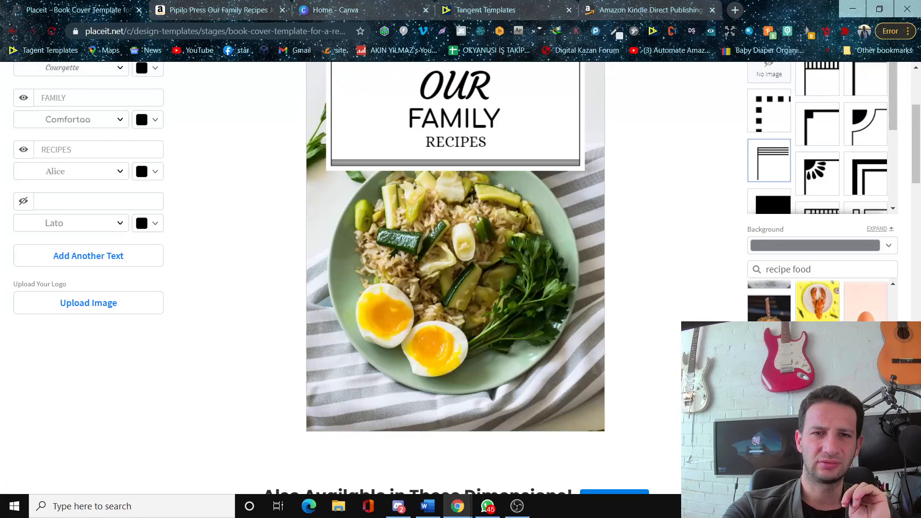
Step: Apply the background photo of a blue smoothie bowl with berries and dragon fruit on yellow
scroll(818, 358, "down", 2)
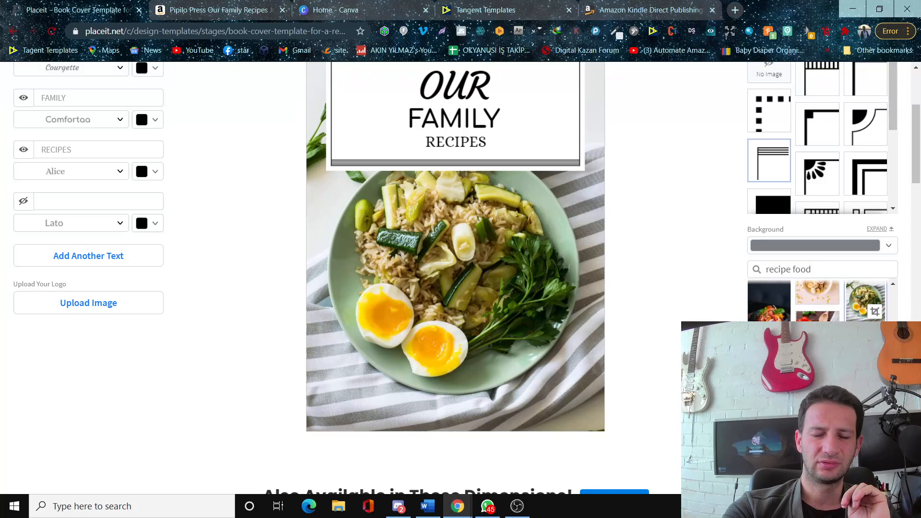
left_click(818, 364)
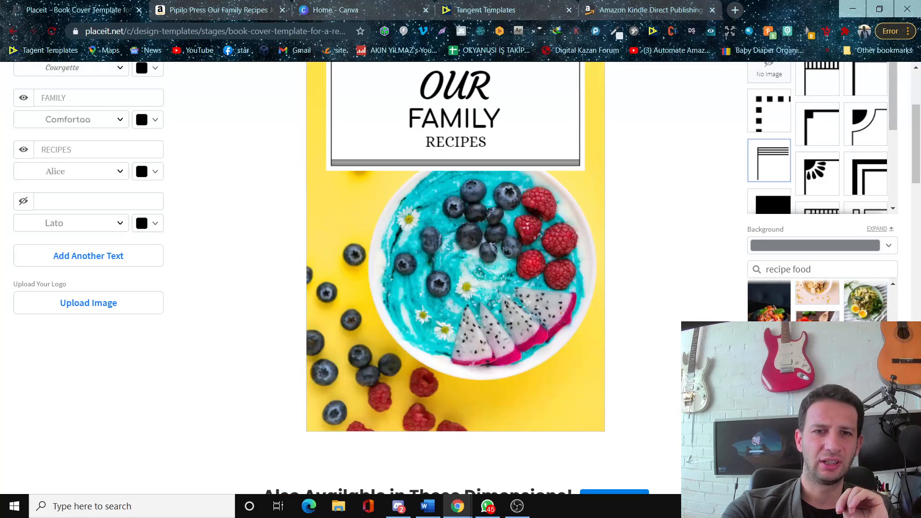
scroll(591, 354, "up", 4)
scroll(585, 302, "down", 3)
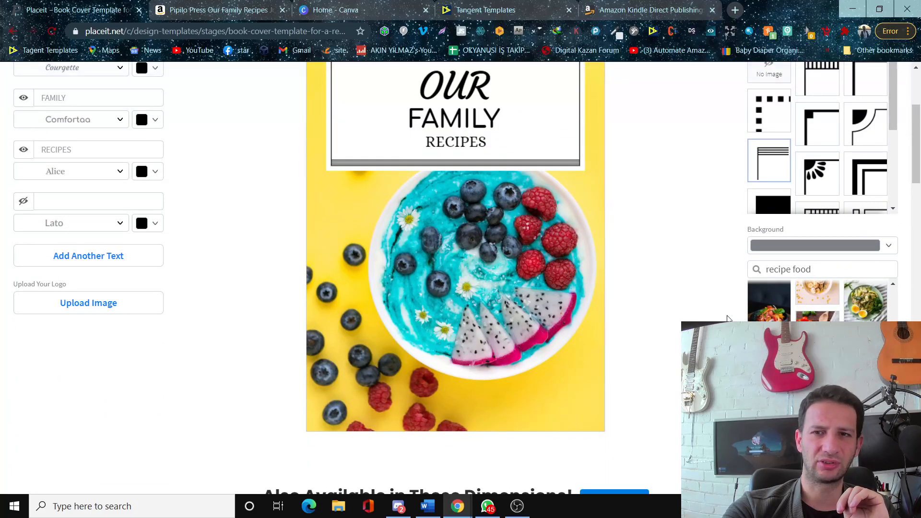
Step: Change the banner frame to the single-line one with small solid squares in its corners
scroll(653, 290, "up", 3)
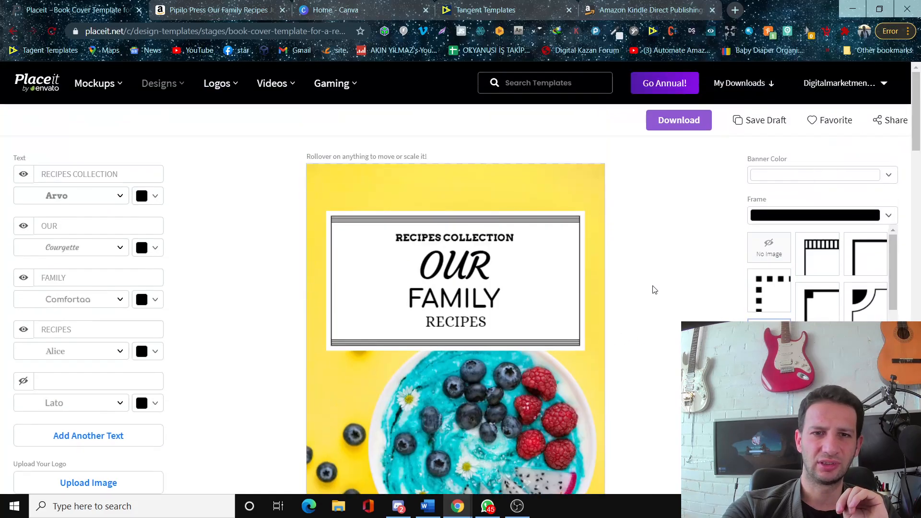
left_click(812, 314)
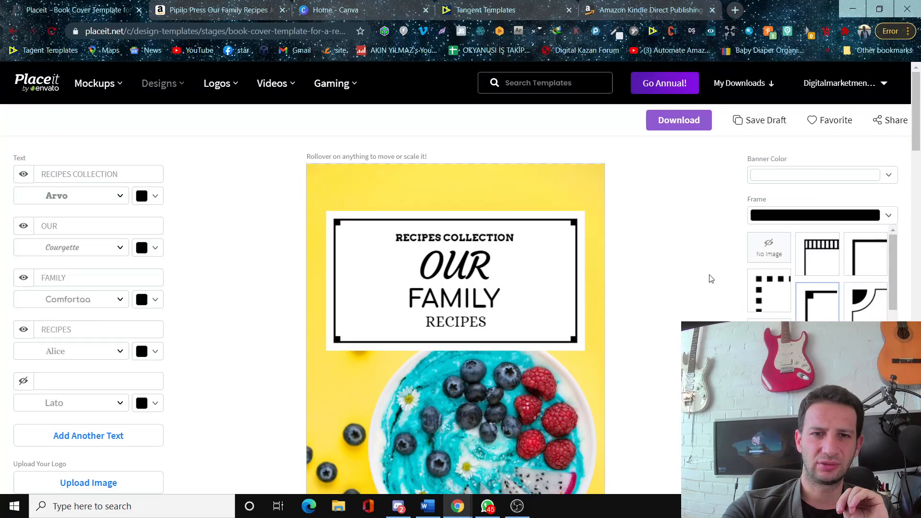
scroll(712, 279, "down", 3)
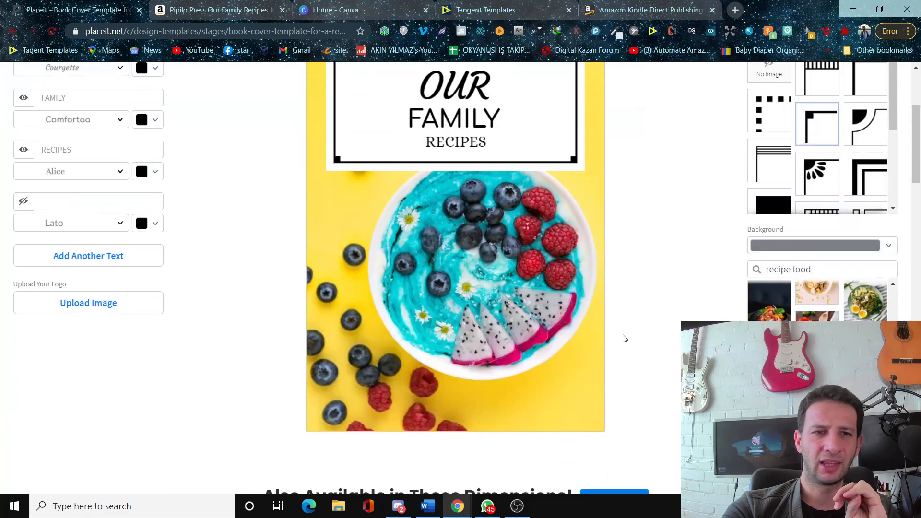
scroll(625, 340, "up", 3)
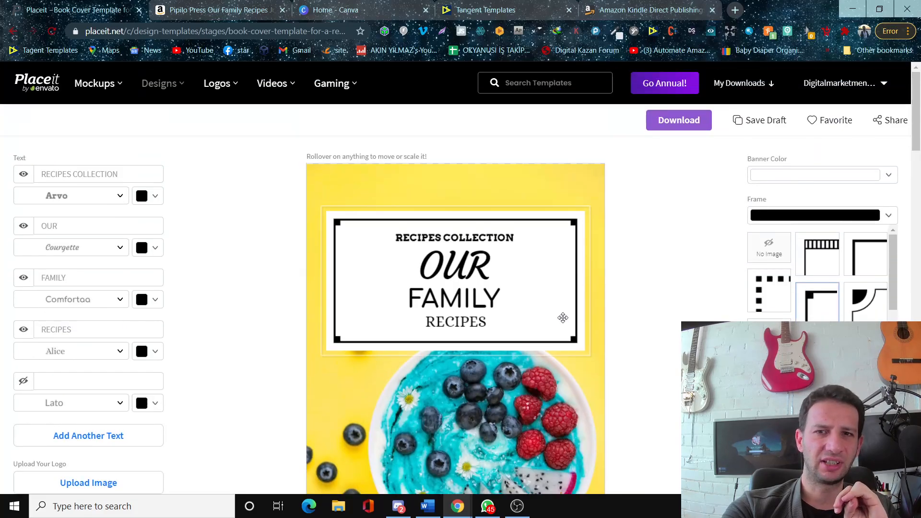
Step: Try black, white, pale lime and two bright green shades as the banner color
left_click(792, 184)
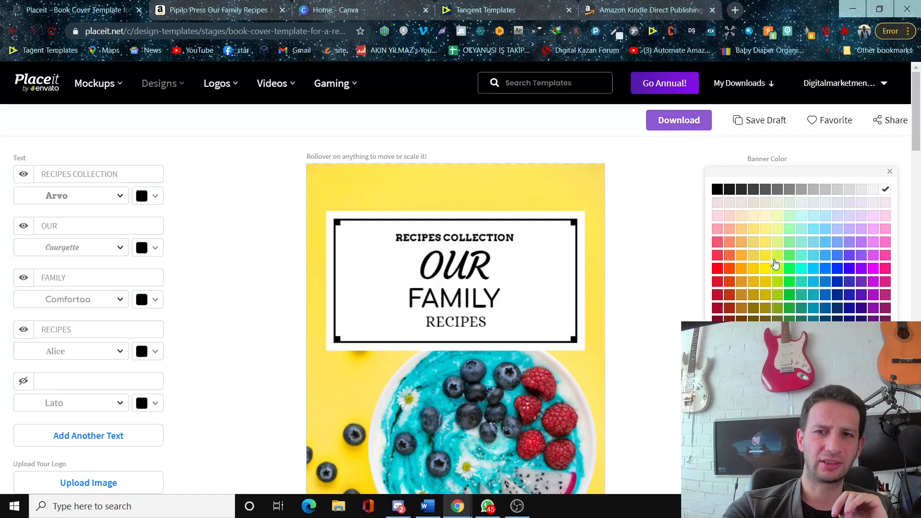
left_click(717, 191)
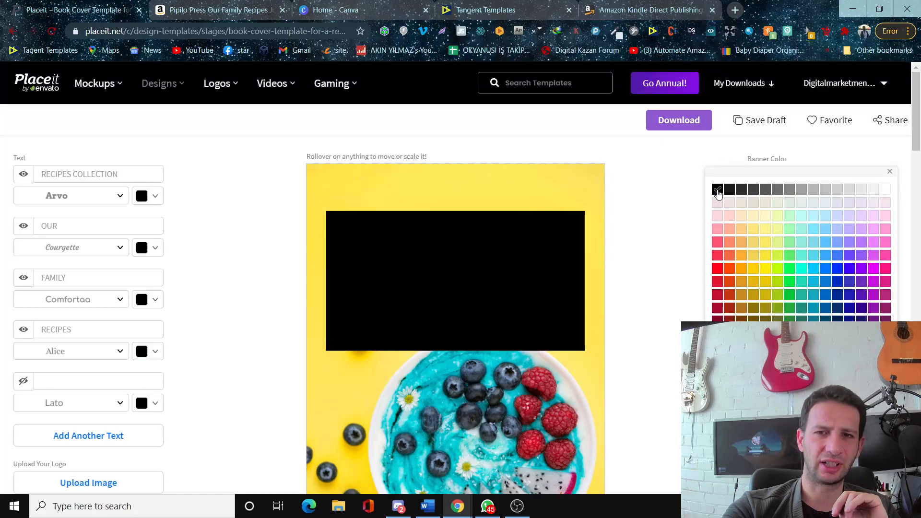
left_click(886, 190)
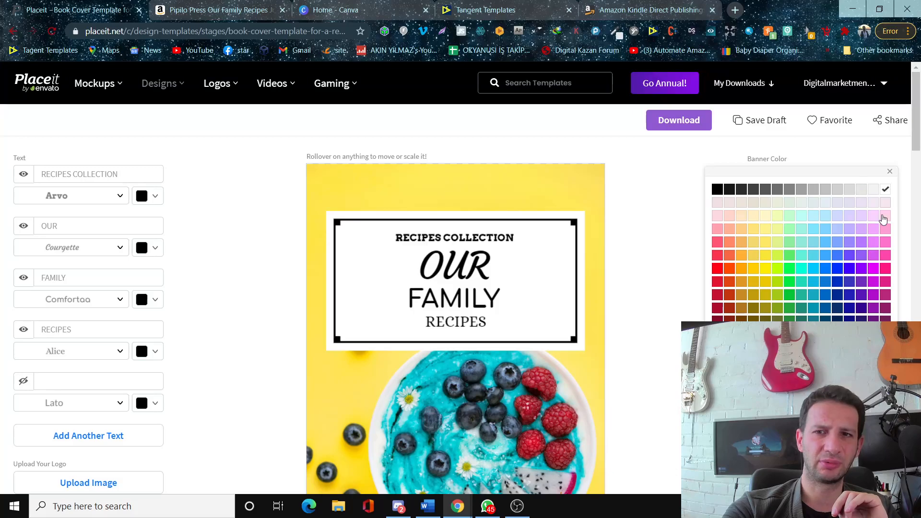
left_click(777, 230)
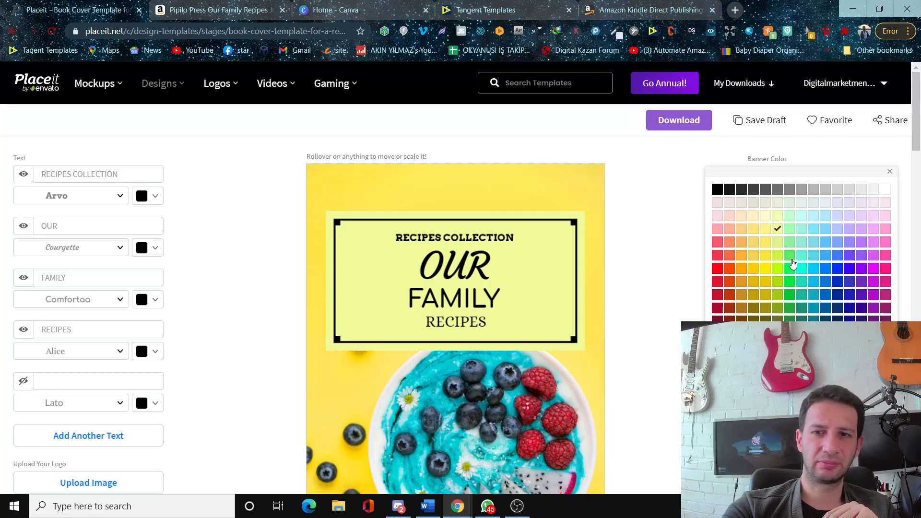
left_click(789, 283)
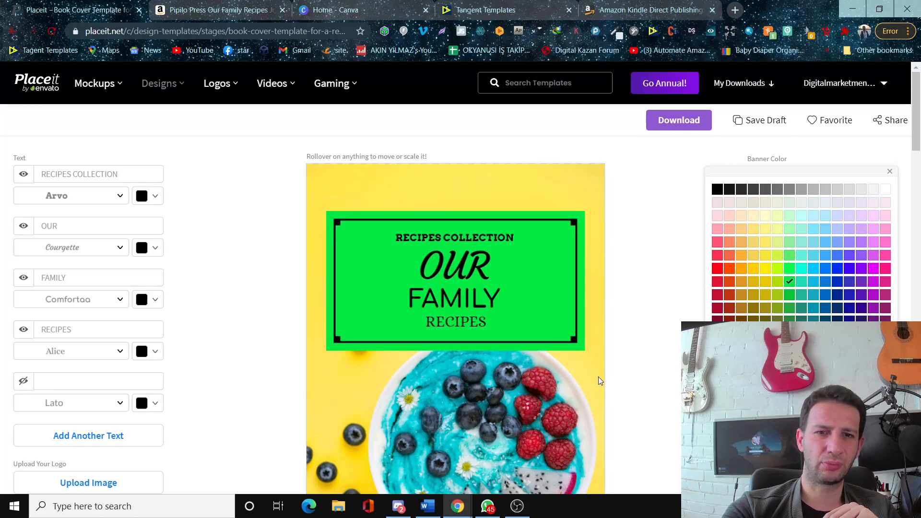
left_click(790, 269)
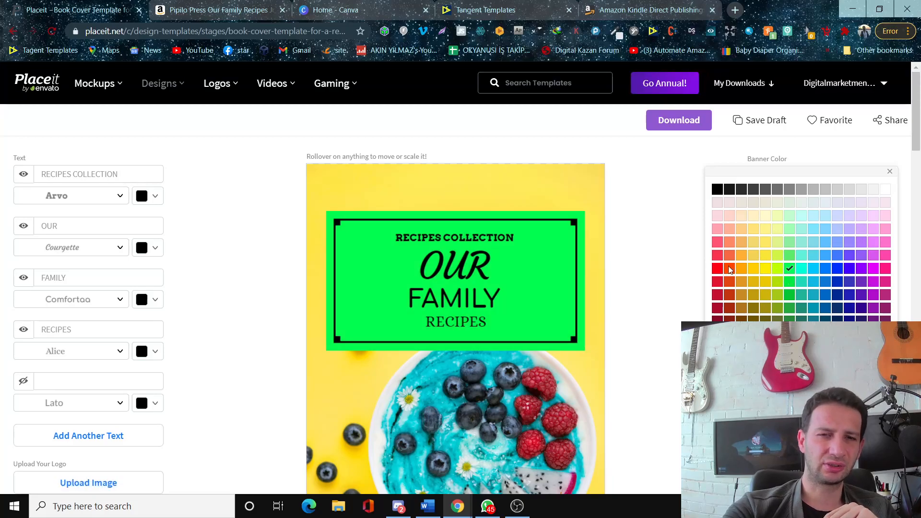
scroll(593, 233, "down", 4)
scroll(687, 237, "up", 4)
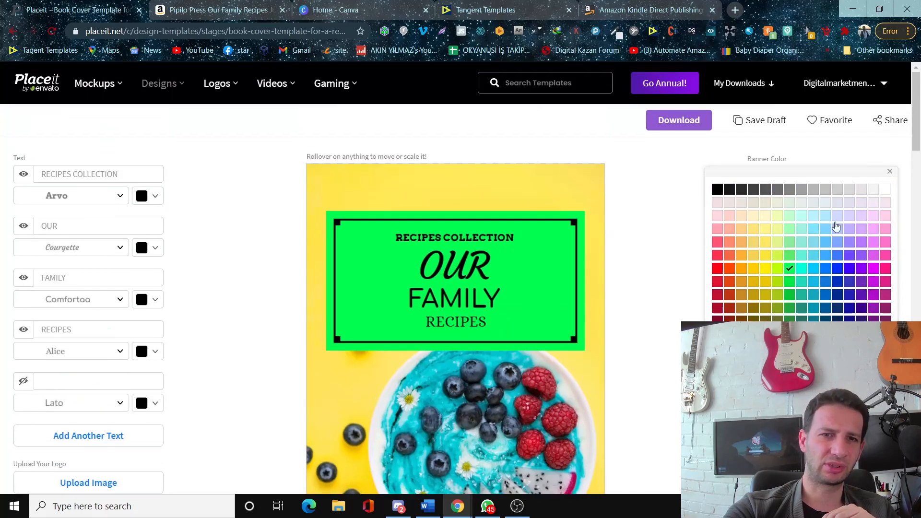
Step: Compare white with the lightest grey for the banner, set its color to white and close the color palette
left_click(888, 190)
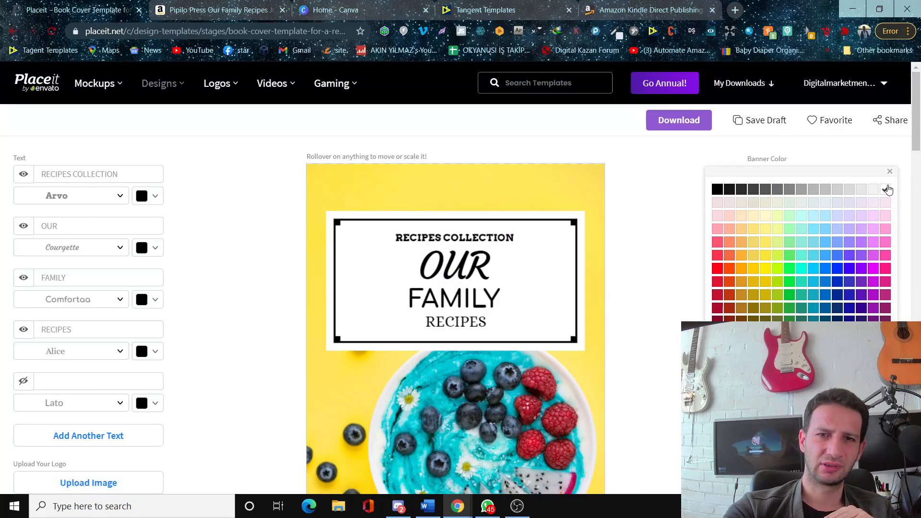
left_click(874, 190)
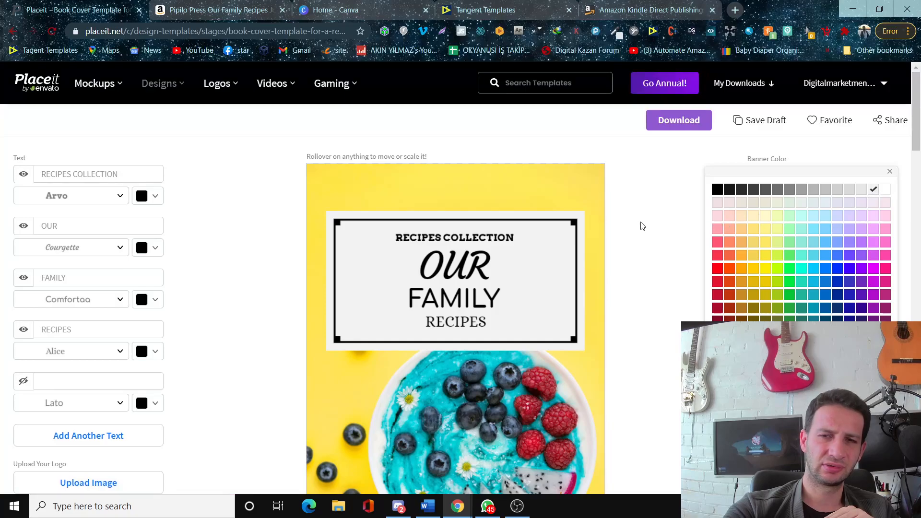
left_click(643, 226)
left_click(894, 181)
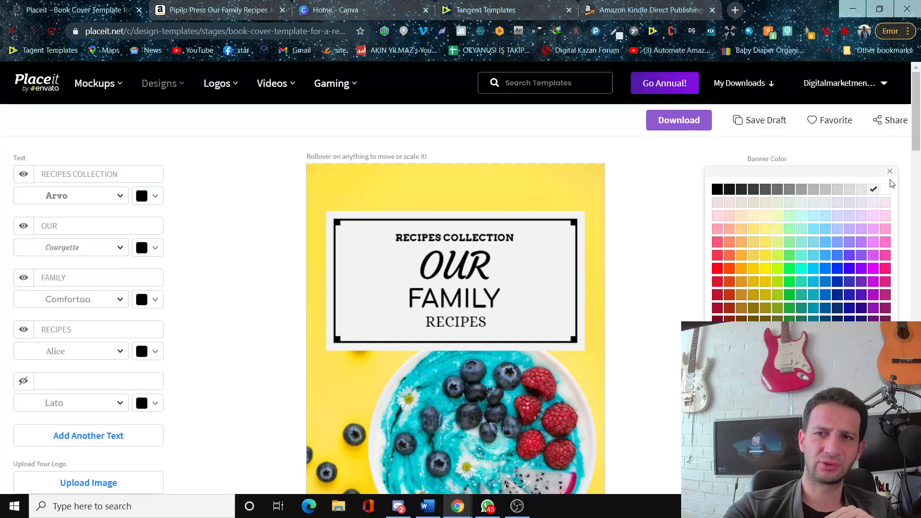
left_click(886, 190)
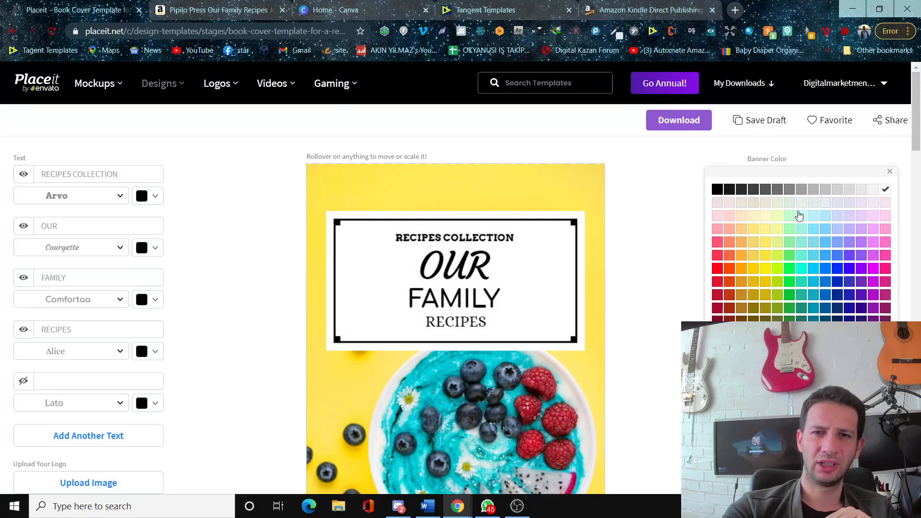
left_click(674, 187)
Step: Review the finished cover and its previews in the other available ebook dimensions
scroll(659, 230, "down", 3)
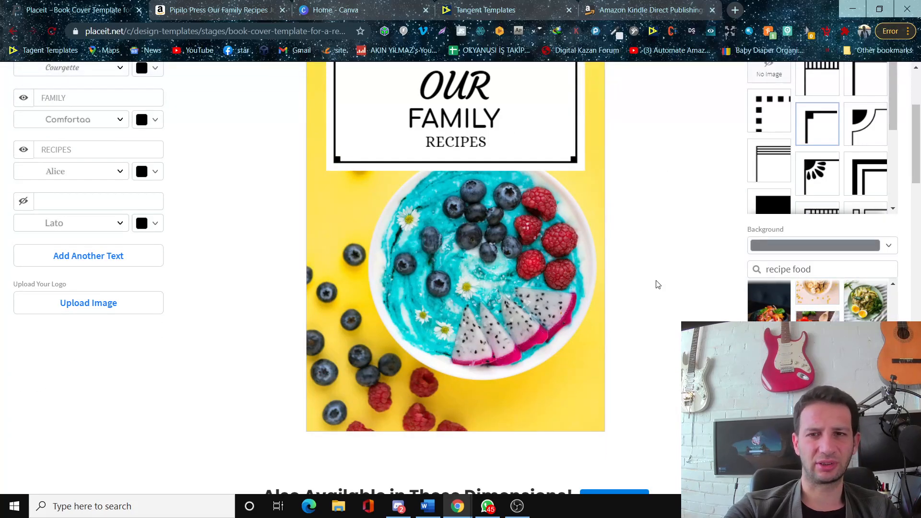
scroll(657, 279, "down", 3)
scroll(660, 302, "down", 3)
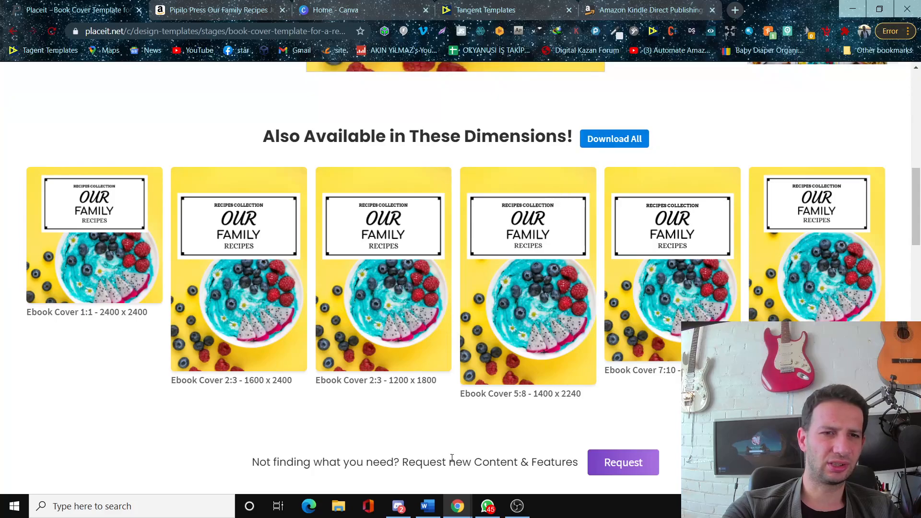
scroll(693, 205, "up", 7)
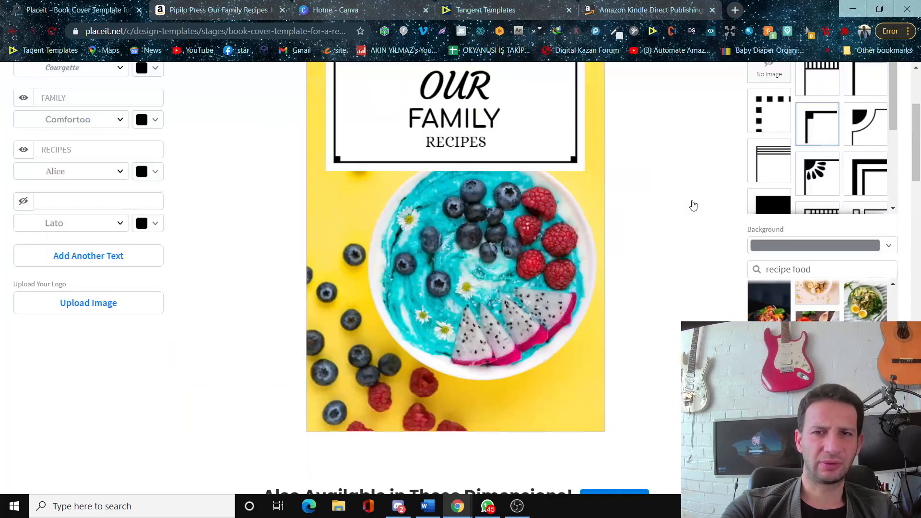
scroll(601, 275, "down", 7)
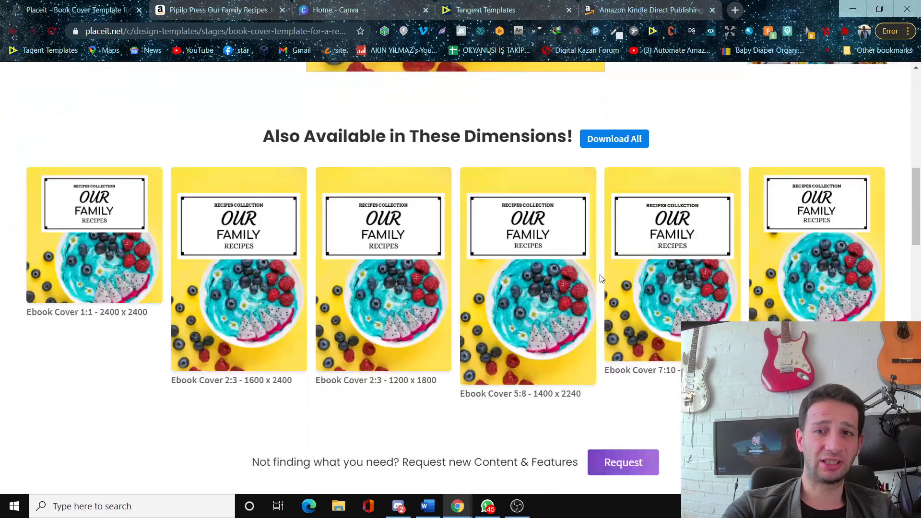
scroll(601, 282, "up", 10)
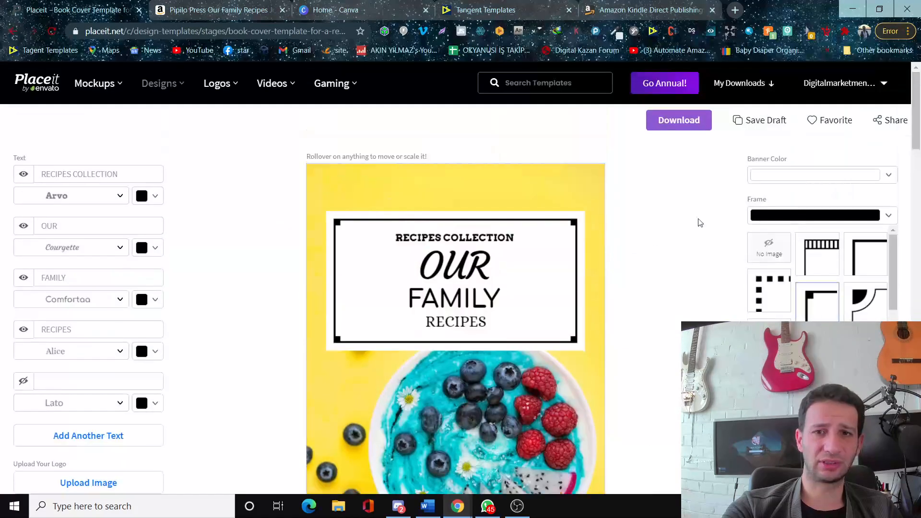
Step: Download the finished cover design and return to its versions in the other available dimensions
left_click(687, 120)
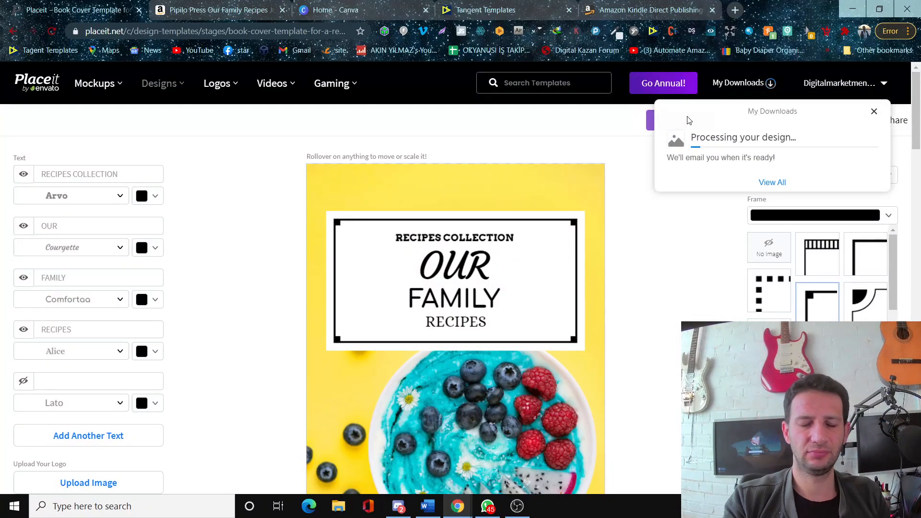
scroll(691, 144, "down", 4)
scroll(643, 233, "down", 4)
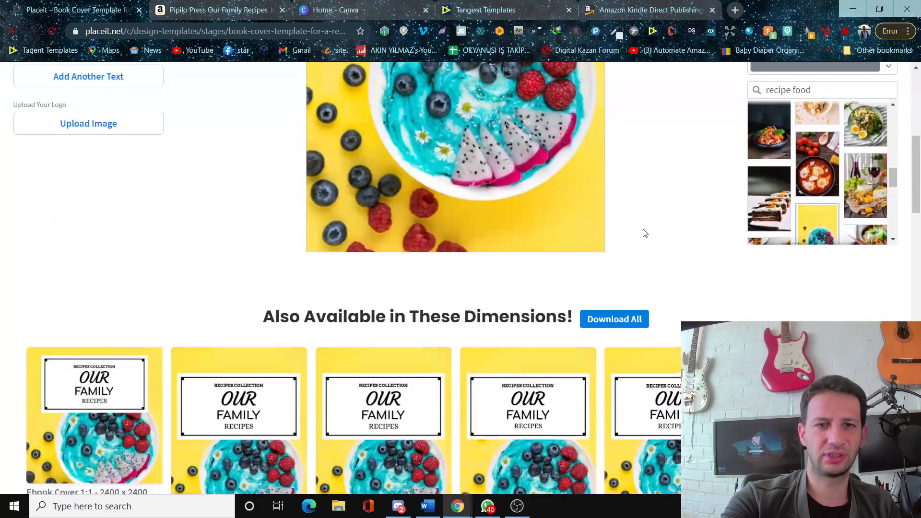
Step: Look over the other available dimensions and presets, and save the finished recipe book cover image from the downloads list
scroll(595, 336, "down", 4)
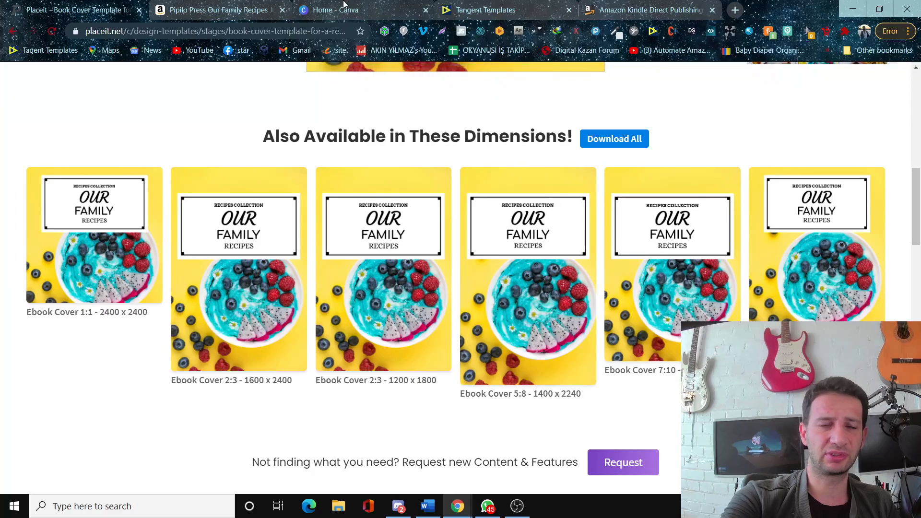
scroll(621, 196, "down", 8)
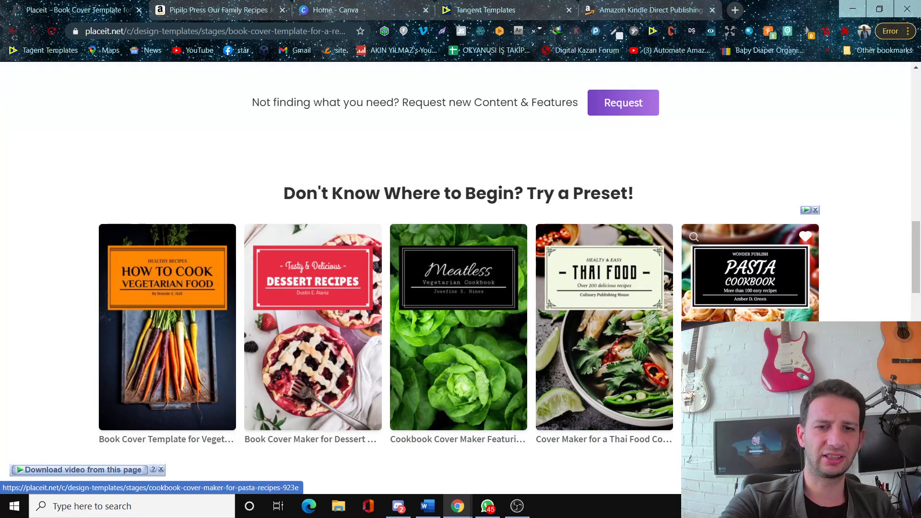
scroll(678, 220, "up", 10)
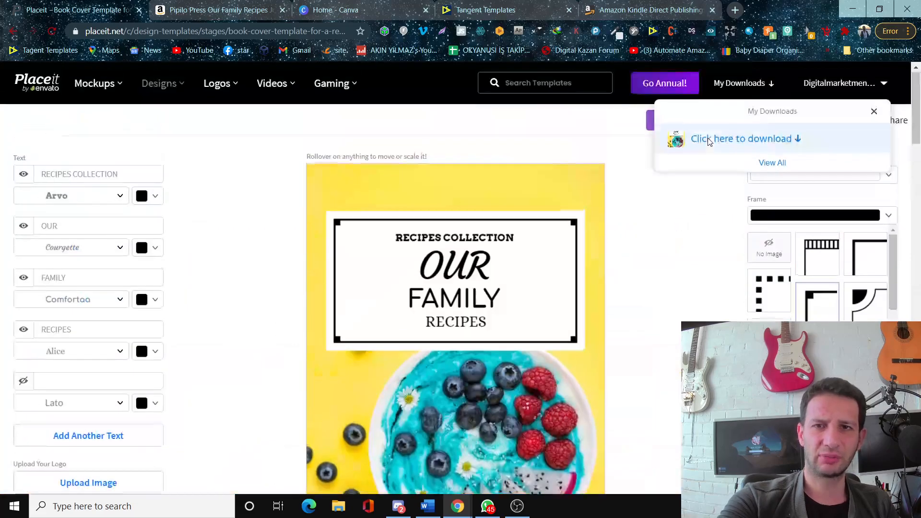
left_click(767, 139)
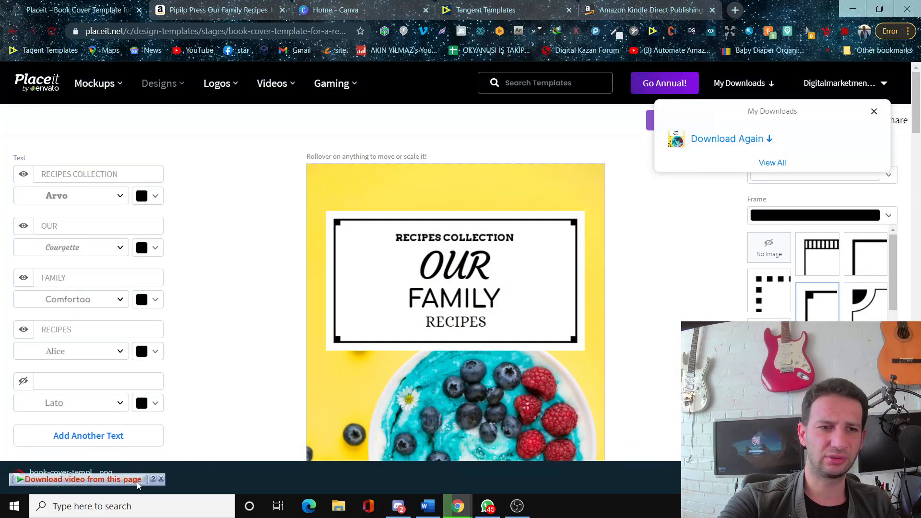
Step: Switch to Tangent Templates' Recipe Paper page and open the KDP Helper in a separate browser tab
left_click(353, 9)
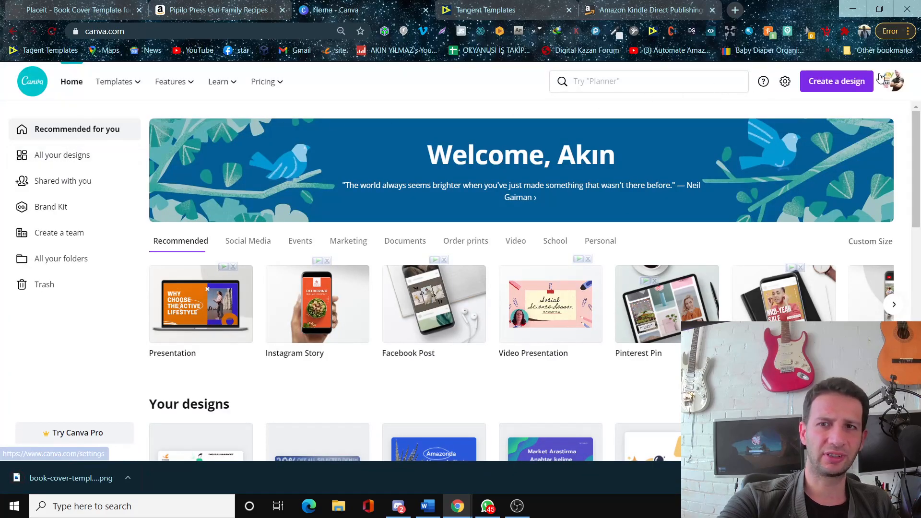
left_click(512, 6)
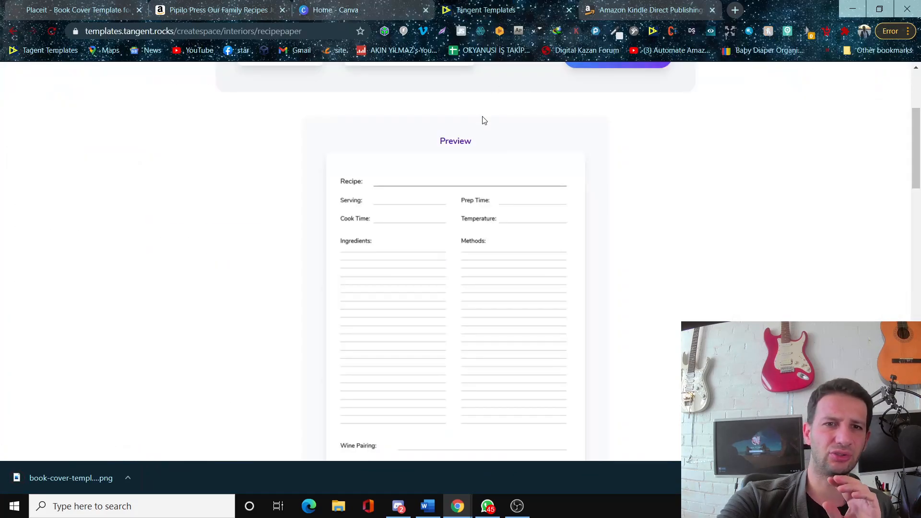
scroll(483, 114, "up", 5)
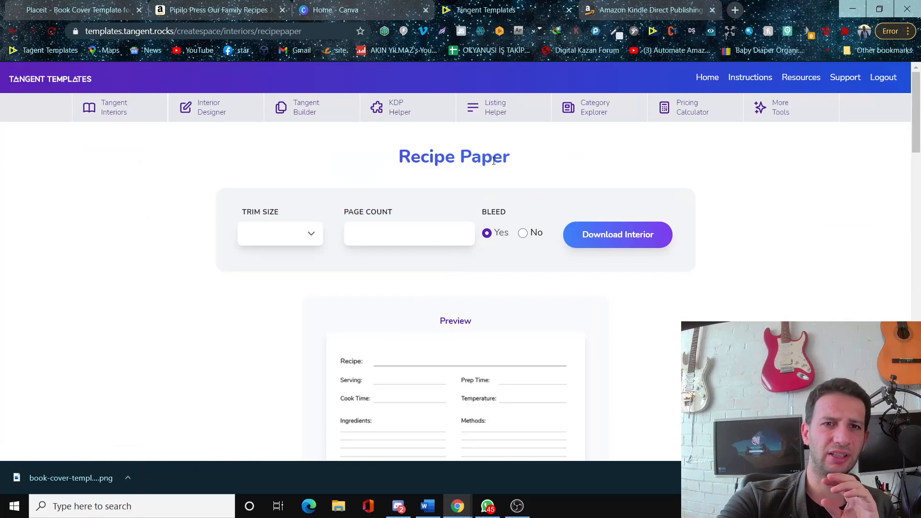
middle_click(396, 103)
left_click(586, 6)
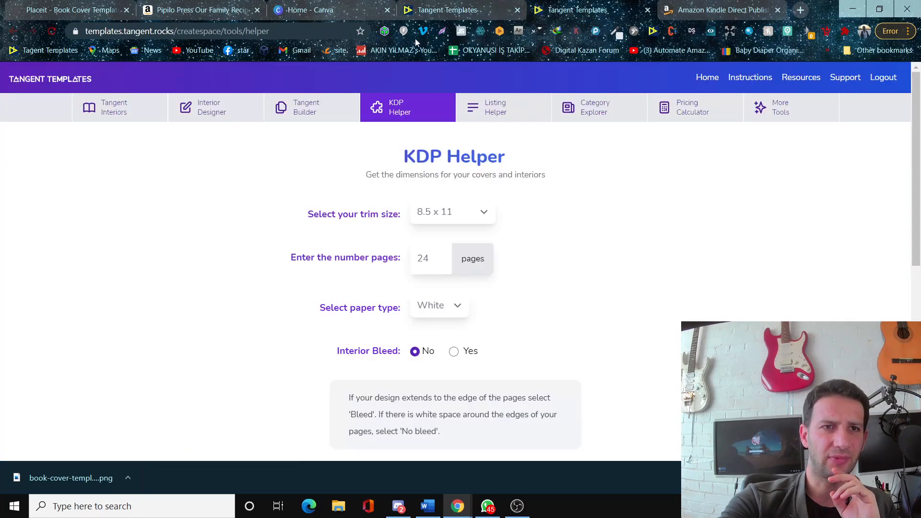
Step: Examine the Amazon listing of the Pipilo Press Our Family Recipes Journal, including its product dimensions, related products and customer reviews
left_click(202, 9)
scroll(351, 270, "down", 8)
scroll(351, 270, "down", 12)
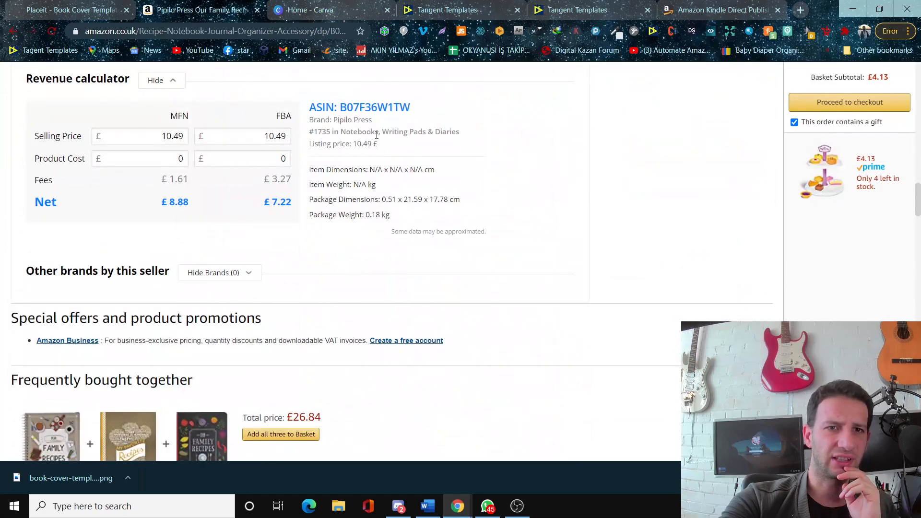
scroll(398, 244, "down", 4)
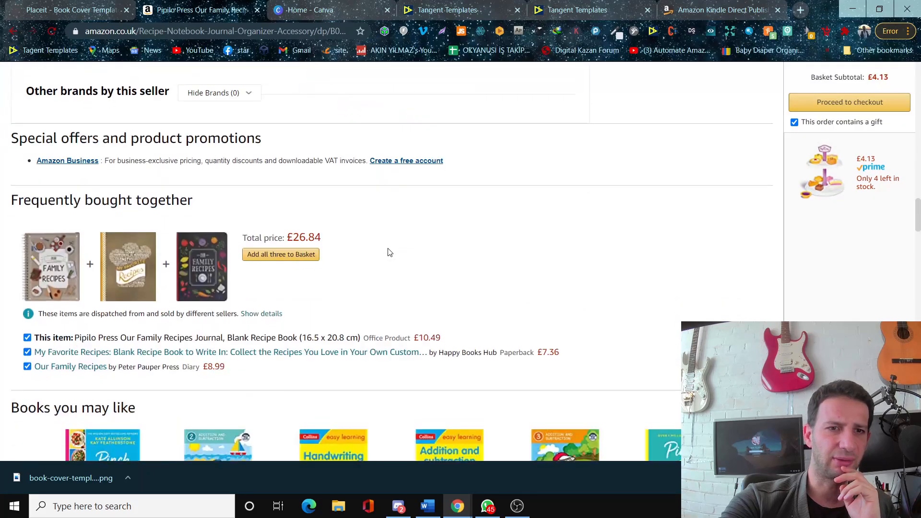
scroll(454, 250, "down", 9)
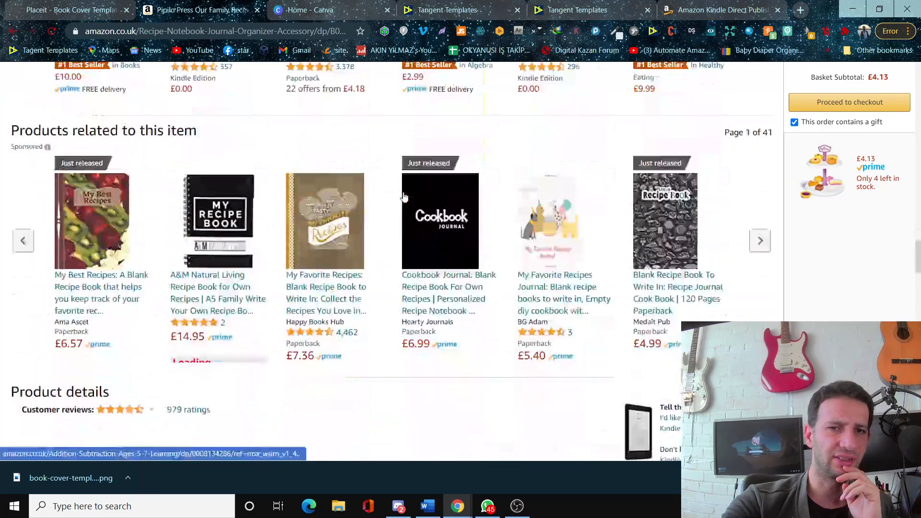
scroll(390, 199, "down", 15)
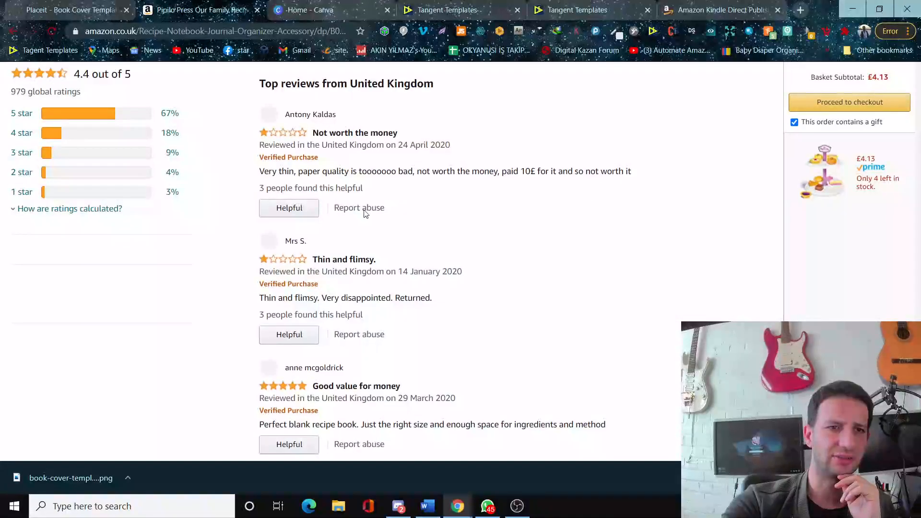
scroll(336, 182, "up", 12)
scroll(312, 173, "up", 20)
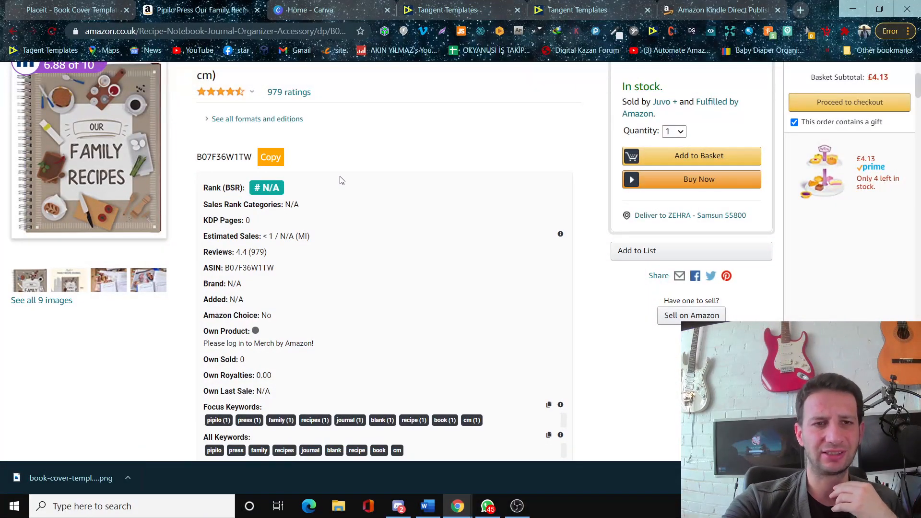
scroll(348, 180, "up", 3)
Step: In Tangent Templates' KDP Helper, set the trim size to 6 x 9 and the number of pages to 100
left_click(576, 5)
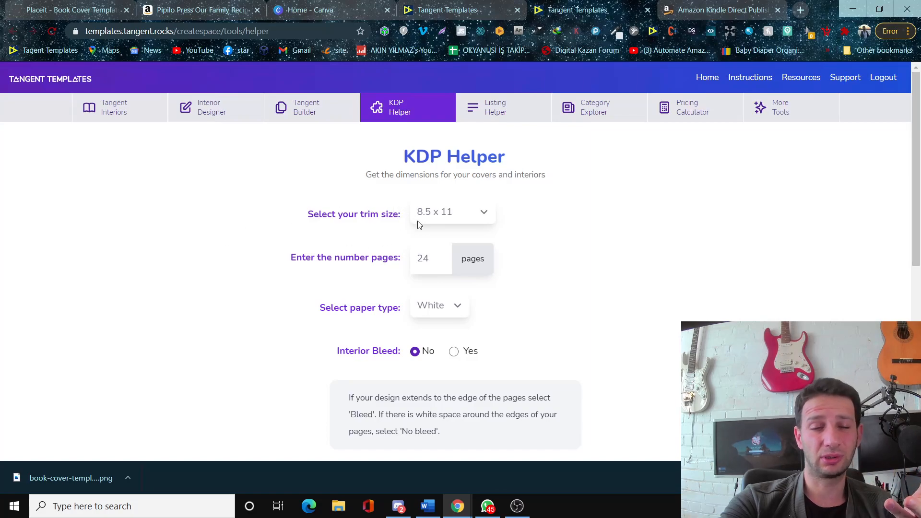
left_click(460, 219)
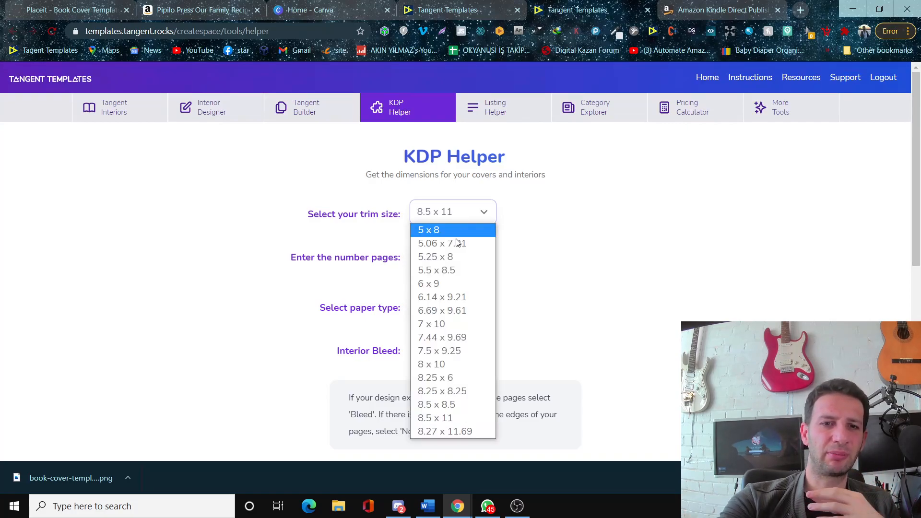
left_click(449, 284)
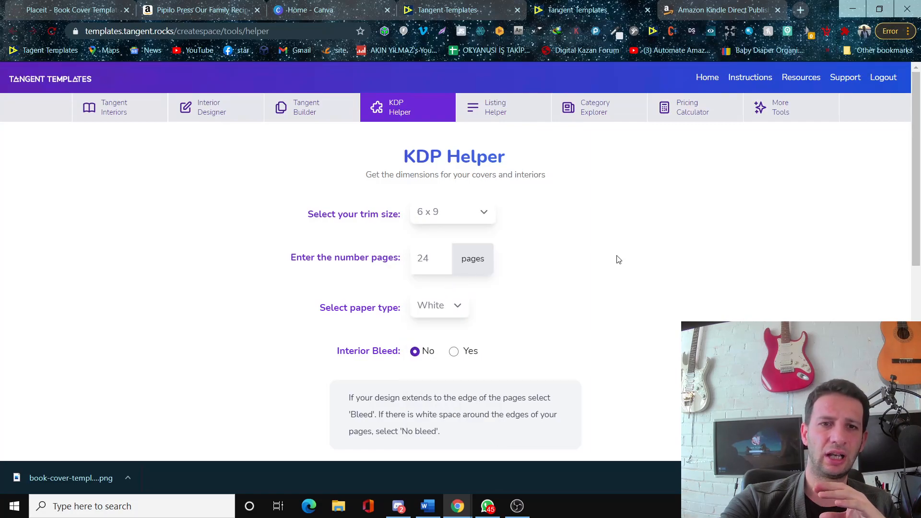
double_click(419, 260)
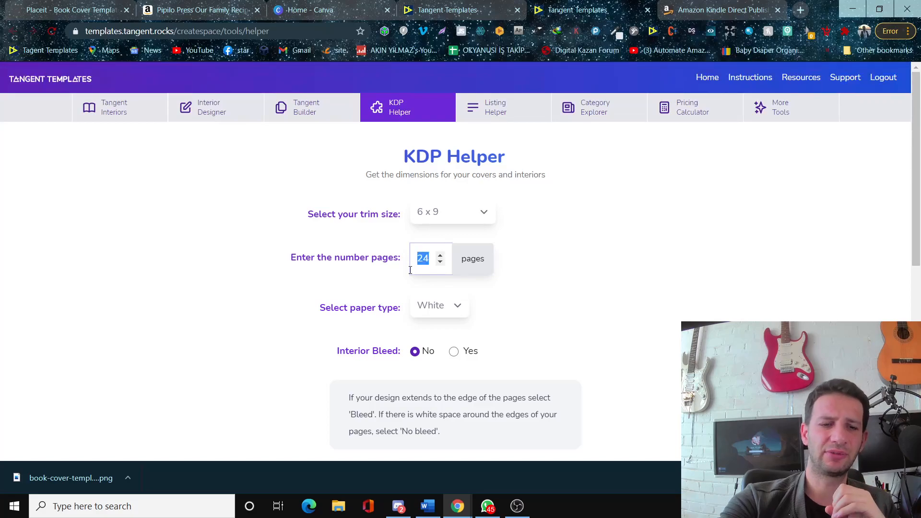
type("100")
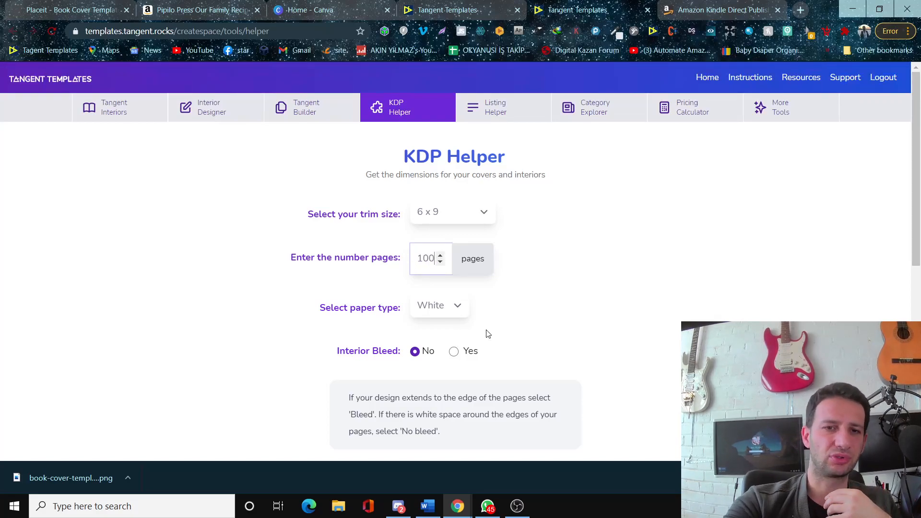
Step: Choose White as the paper type and set Interior Bleed to Yes
left_click(462, 310)
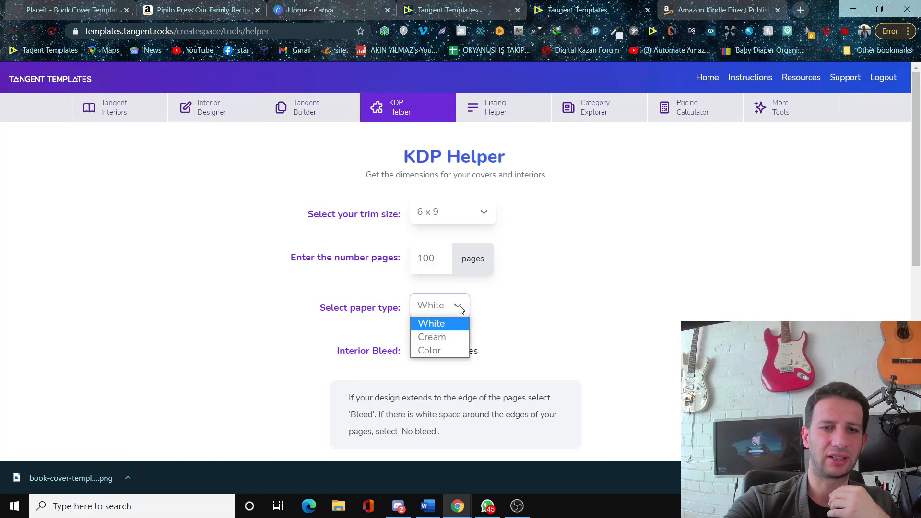
left_click(444, 326)
left_click(610, 306)
left_click(454, 353)
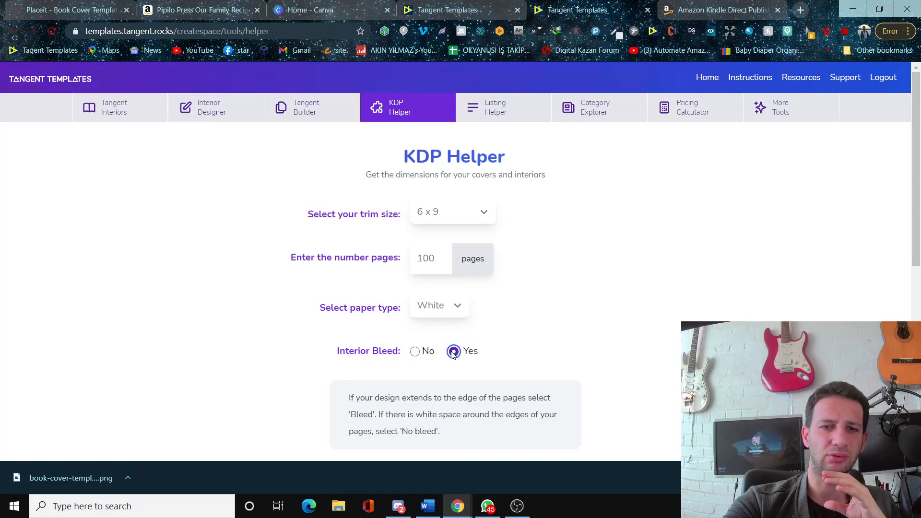
Step: Read the bleed note, then calculate the cover dimensions and download the print-ready cover template PNG
scroll(573, 331, "down", 3)
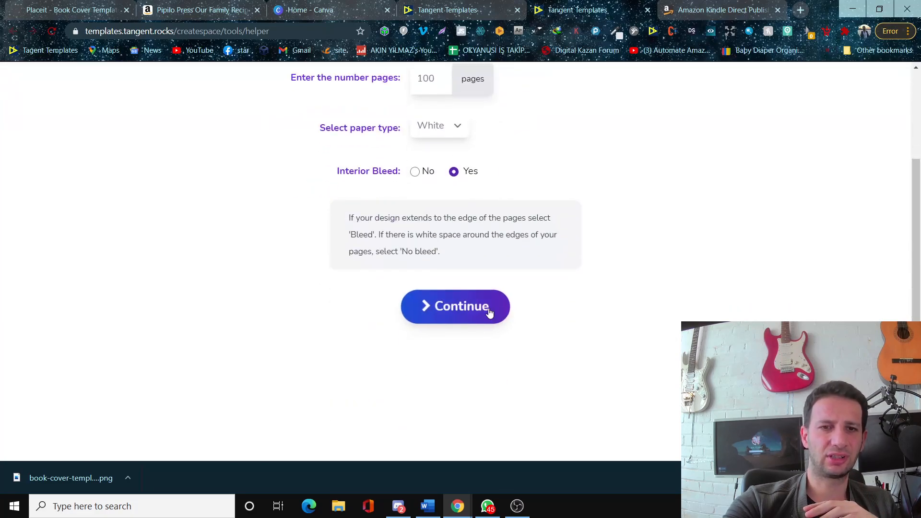
left_click_drag(362, 216, 571, 245)
left_click(670, 228)
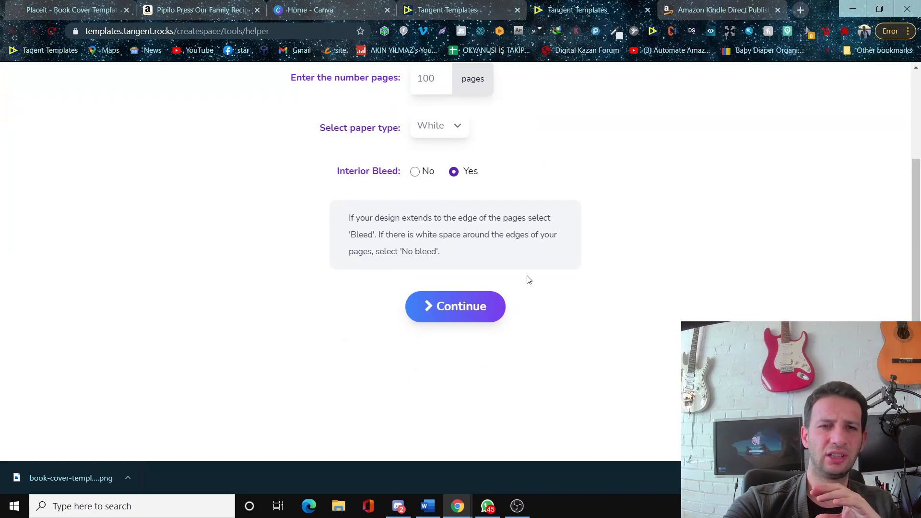
left_click(496, 309)
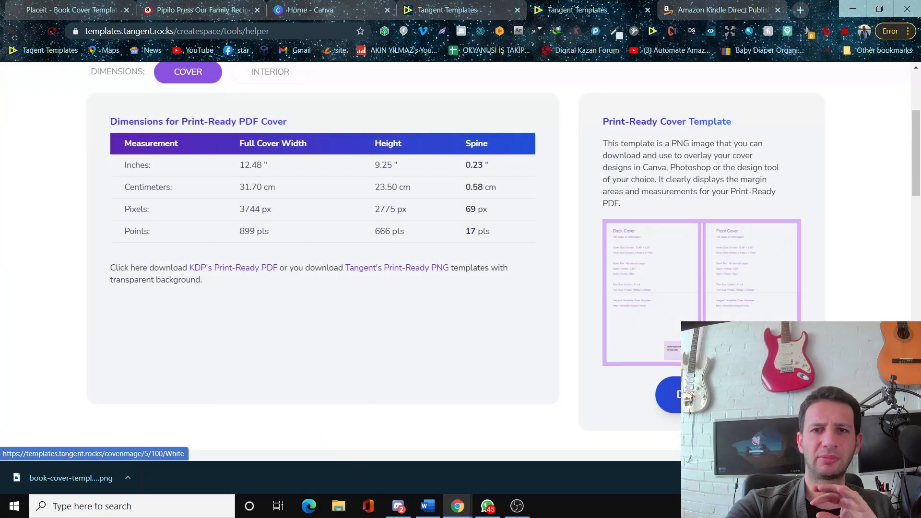
left_click(670, 394)
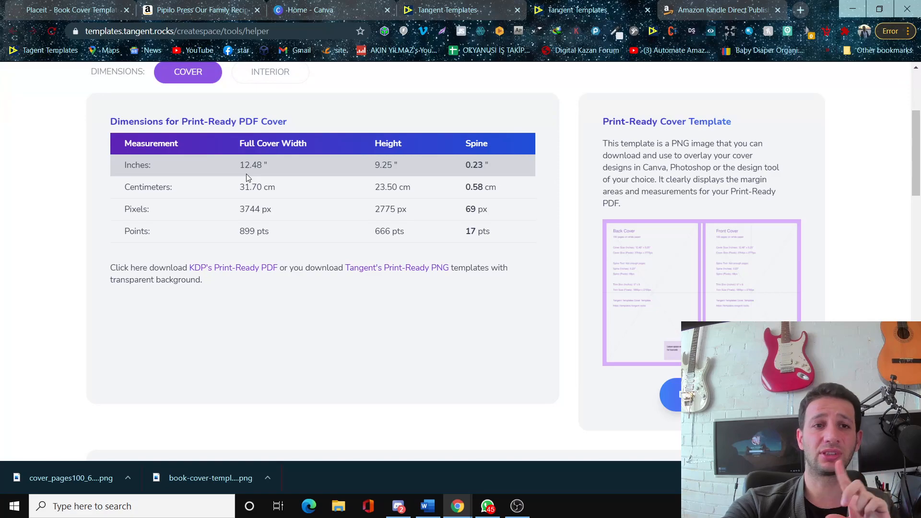
Step: Switch to Canva and start a custom-size design with inches as the unit
left_click(331, 10)
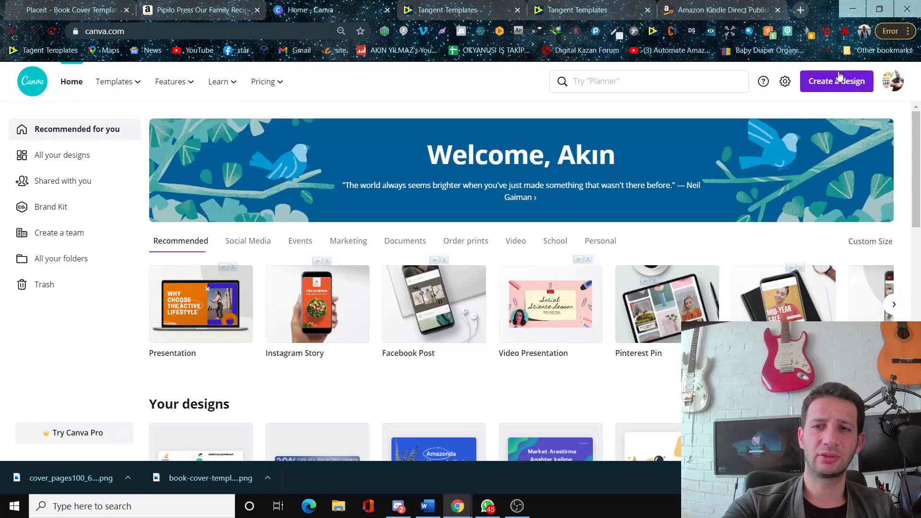
left_click(828, 89)
left_click(787, 382)
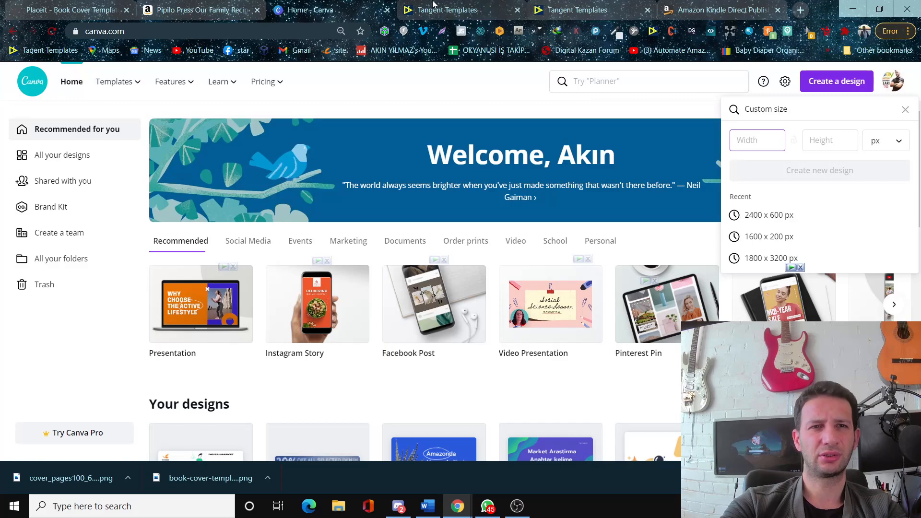
left_click(889, 143)
left_click(871, 161)
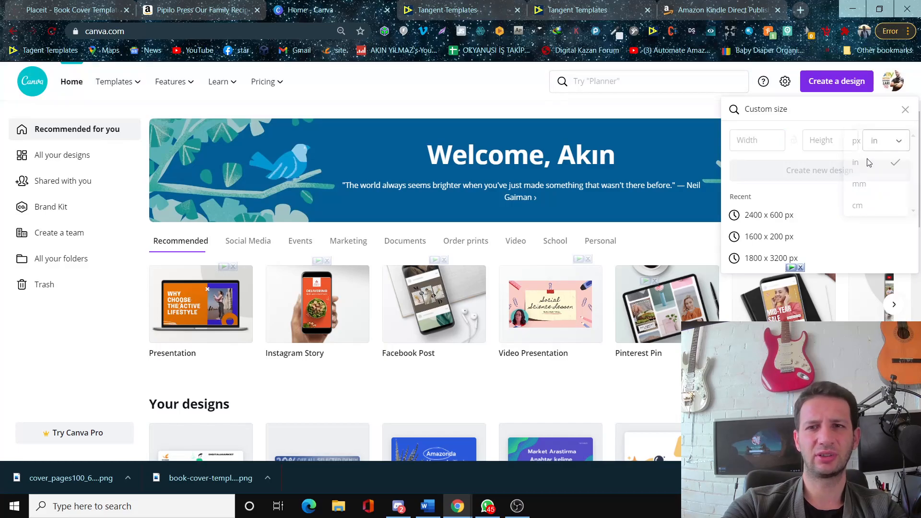
Step: Look up the full cover dimensions in the KDP Helper and create a 12.48 x 9.25 in design in Canva
left_click(216, 10)
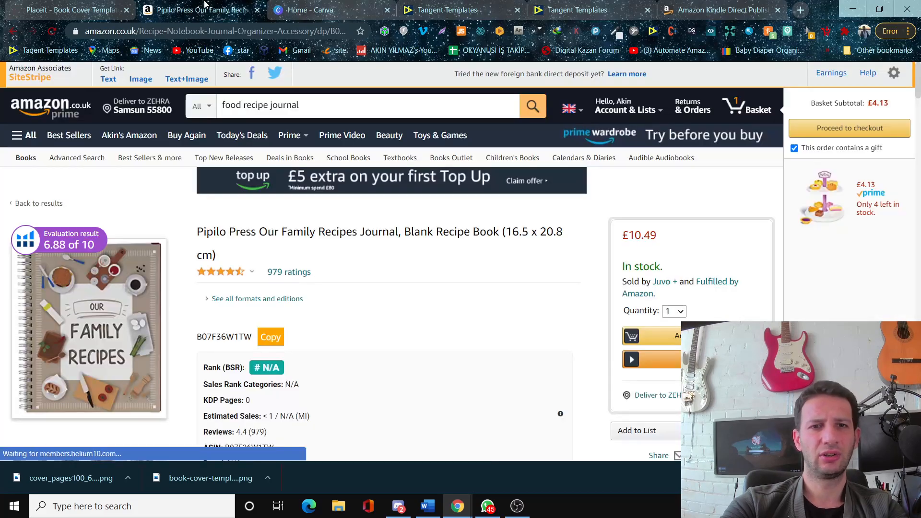
left_click(326, 9)
left_click(460, 6)
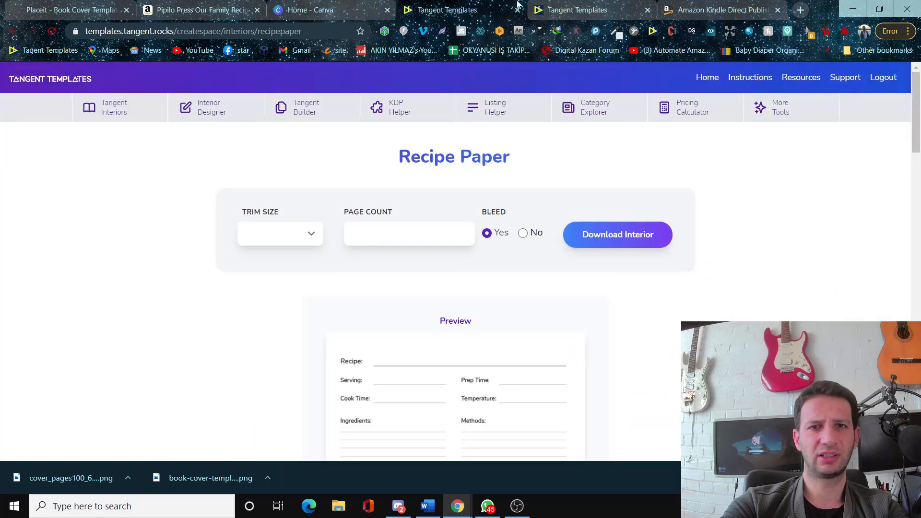
left_click(554, 11)
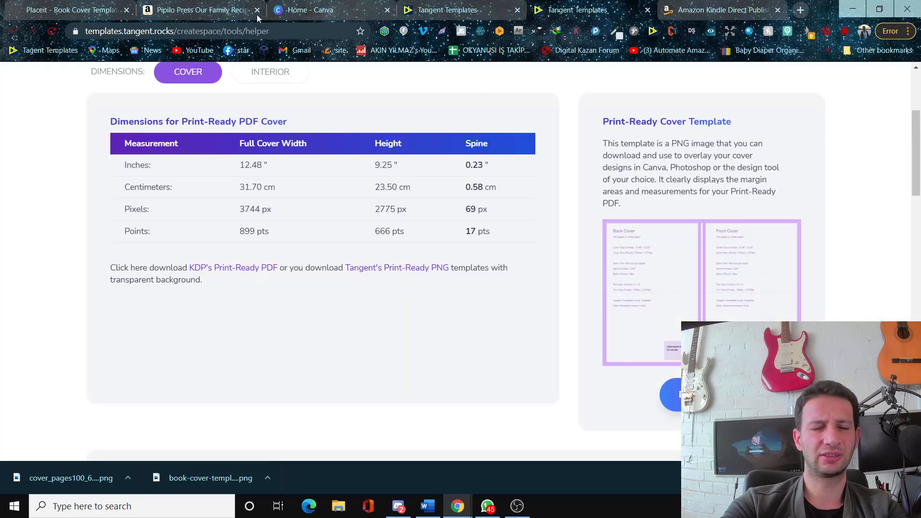
left_click(307, 9)
left_click(767, 144)
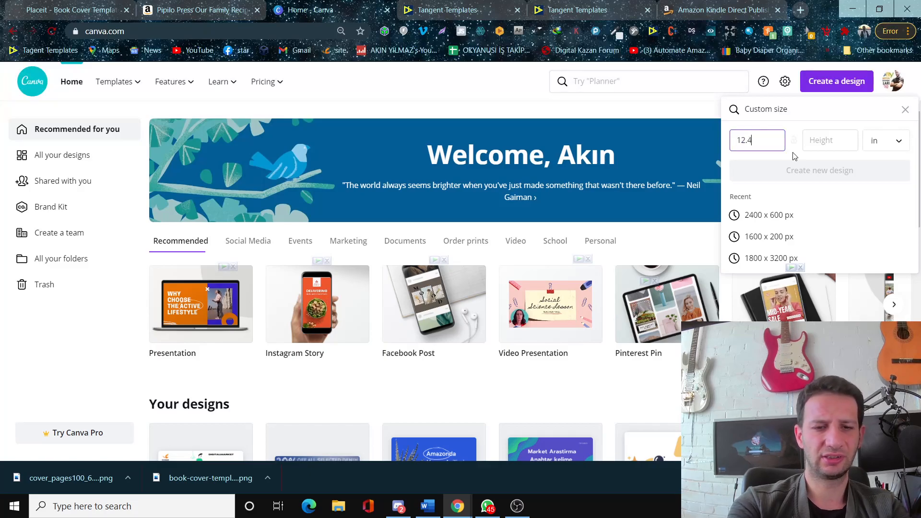
key("Tab")
type("9.25")
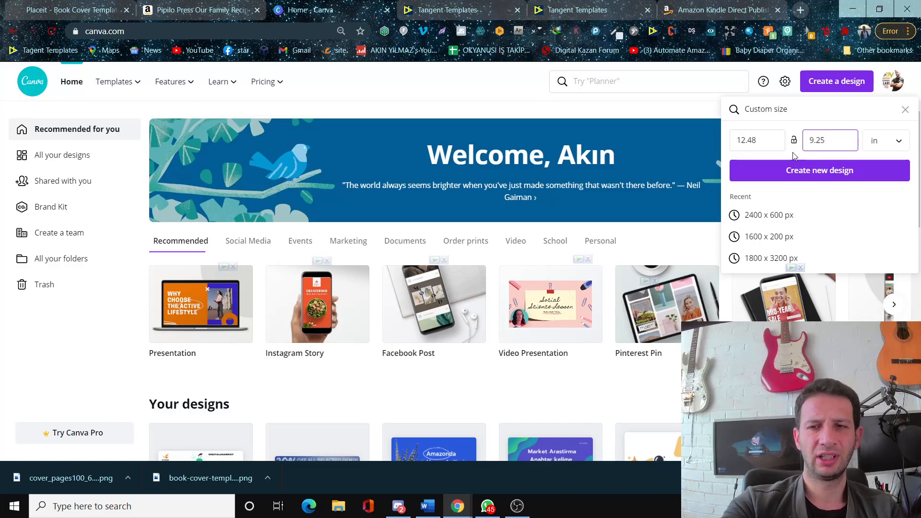
left_click(816, 168)
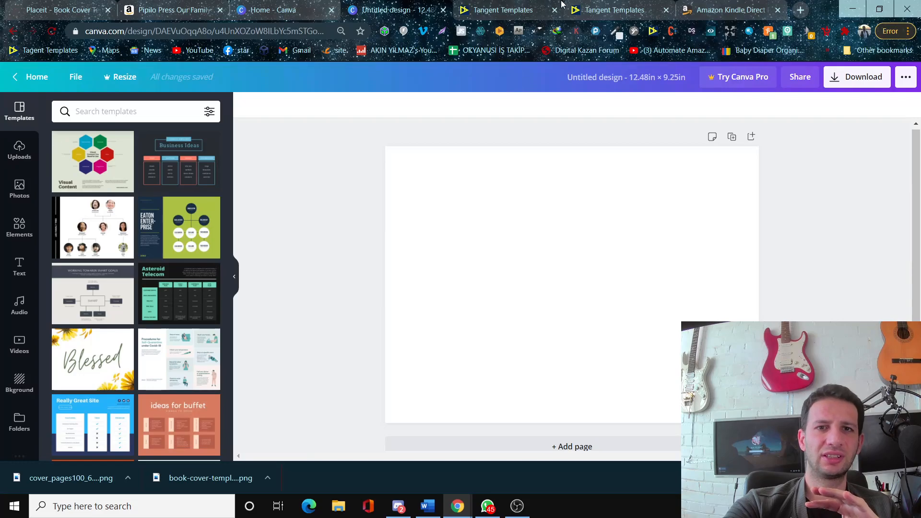
Step: Return to the KDP Helper and download the print-ready cover template PNG once more
left_click(612, 5)
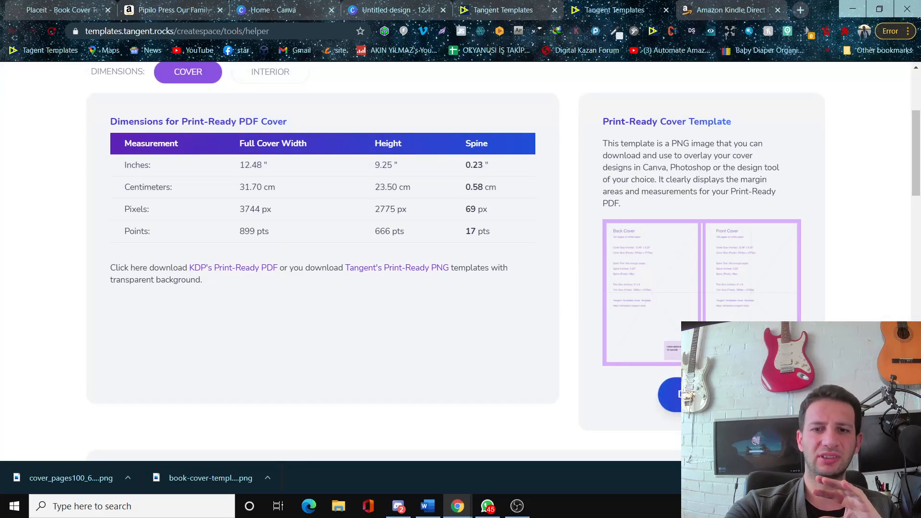
left_click(670, 395)
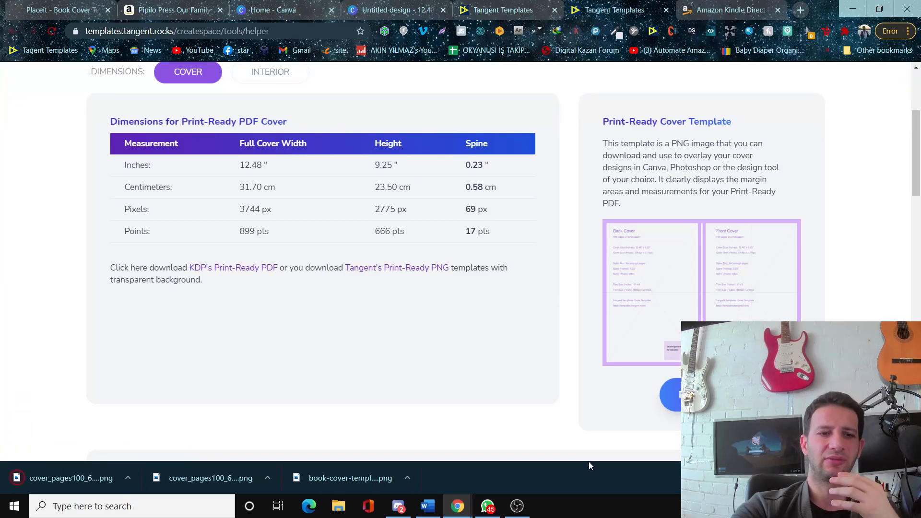
Step: Return to the blank 12.48 x 9.25 in Canva design and upload the cover_pages100_6x9_white (1) template from the Downloads folder
left_click(527, 5)
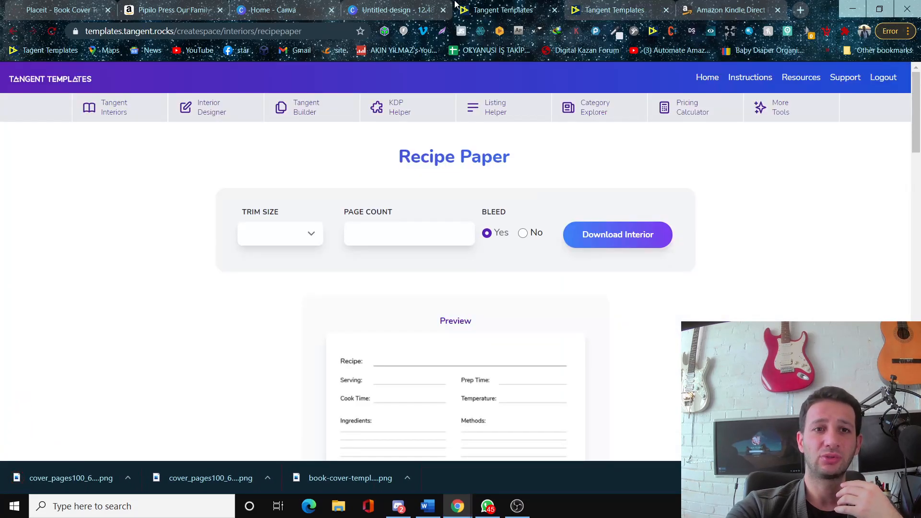
left_click(398, 10)
left_click(19, 150)
left_click(110, 120)
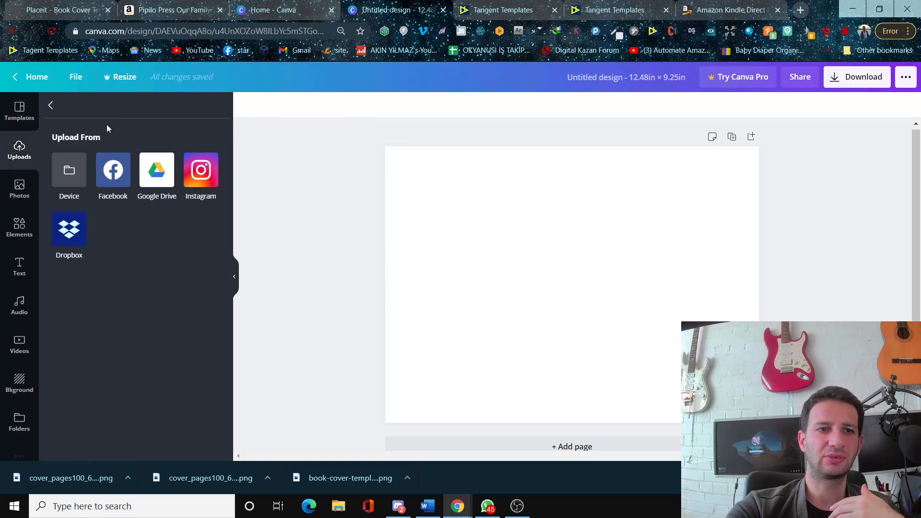
left_click(81, 179)
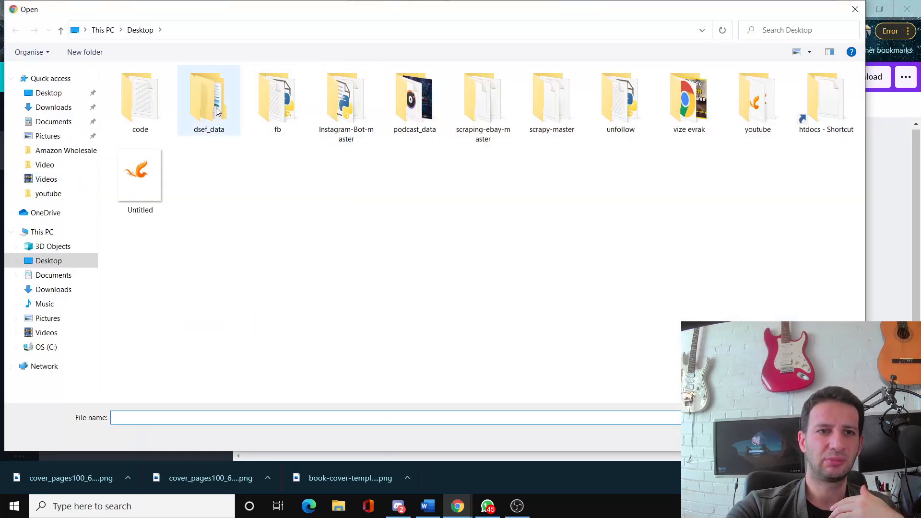
left_click(54, 93)
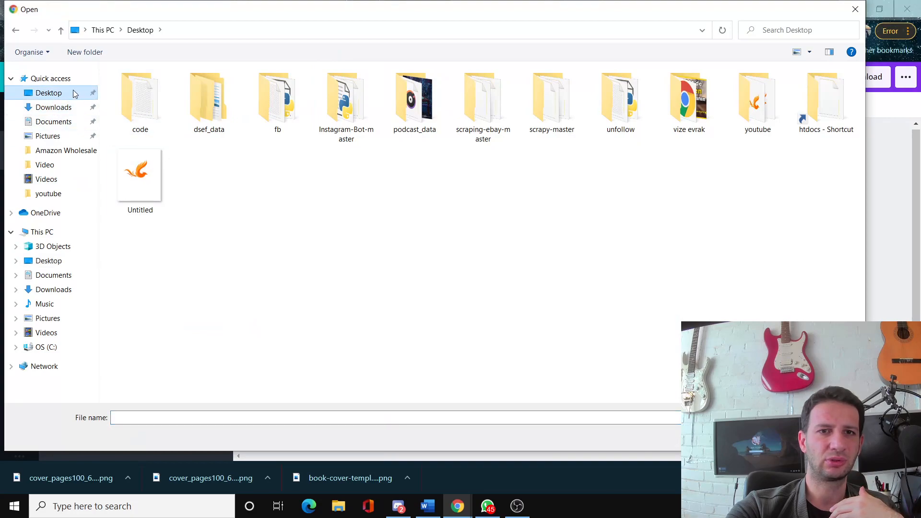
left_click(53, 107)
left_click(140, 118)
double_click(140, 118)
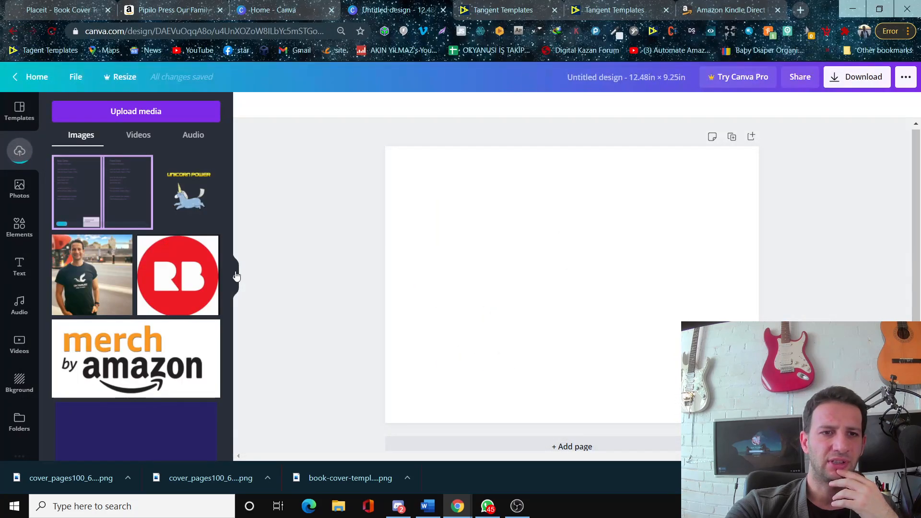
Step: Place the uploaded cover template on the page and enlarge it to fill the whole 12.48 x 9.25 in canvas
left_click(236, 277)
left_click(19, 152)
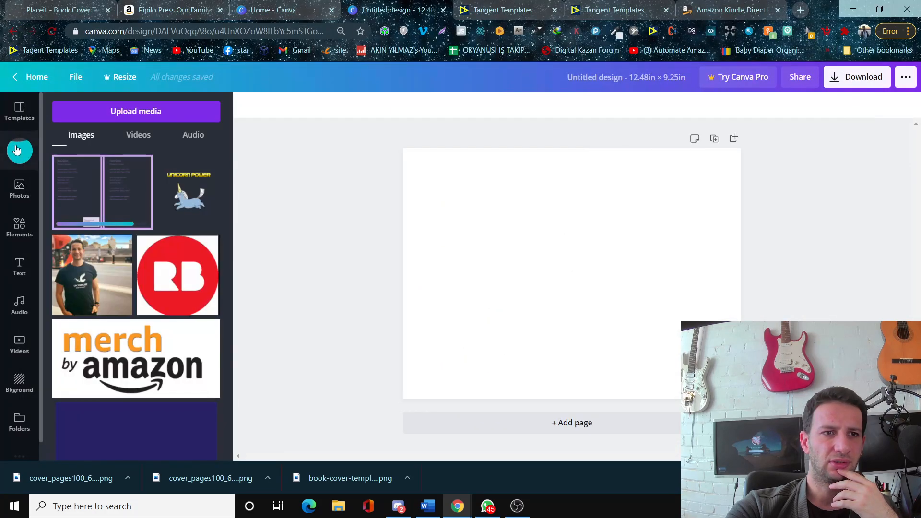
left_click_drag(91, 190, 484, 232)
left_click(236, 276)
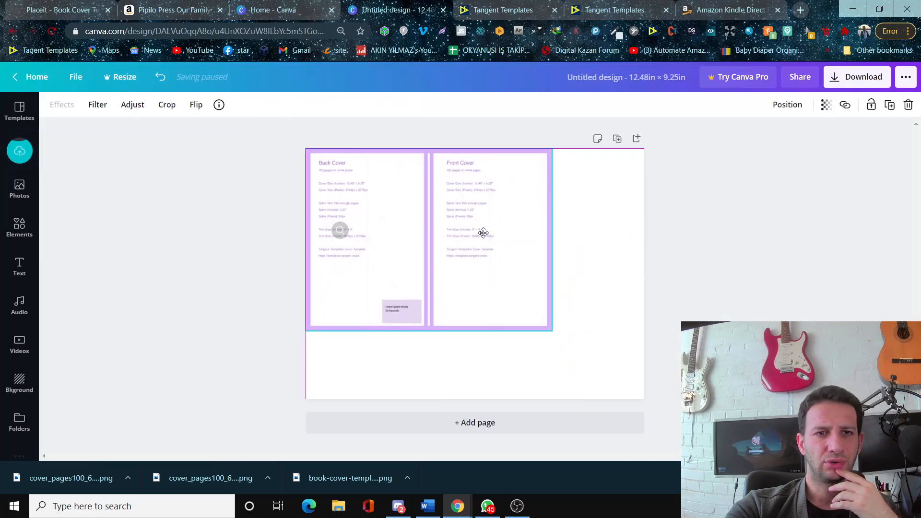
left_click_drag(555, 329, 645, 399)
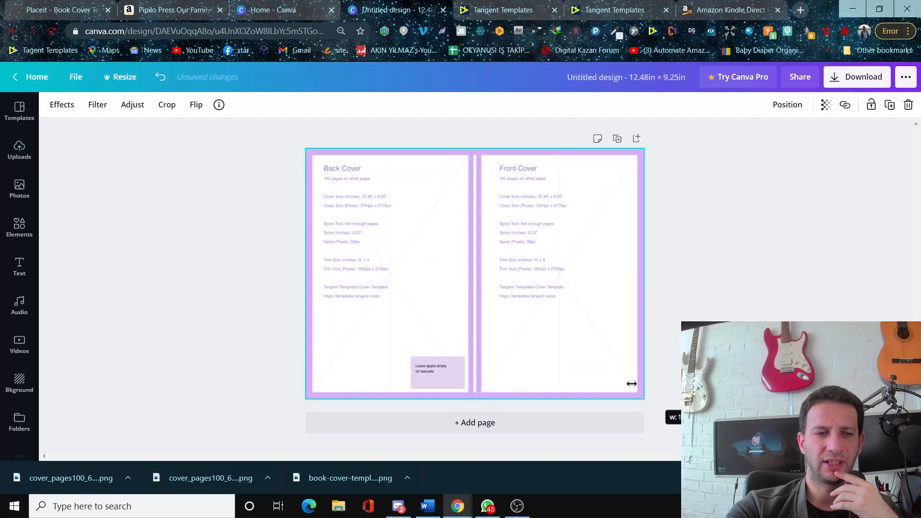
left_click(222, 312)
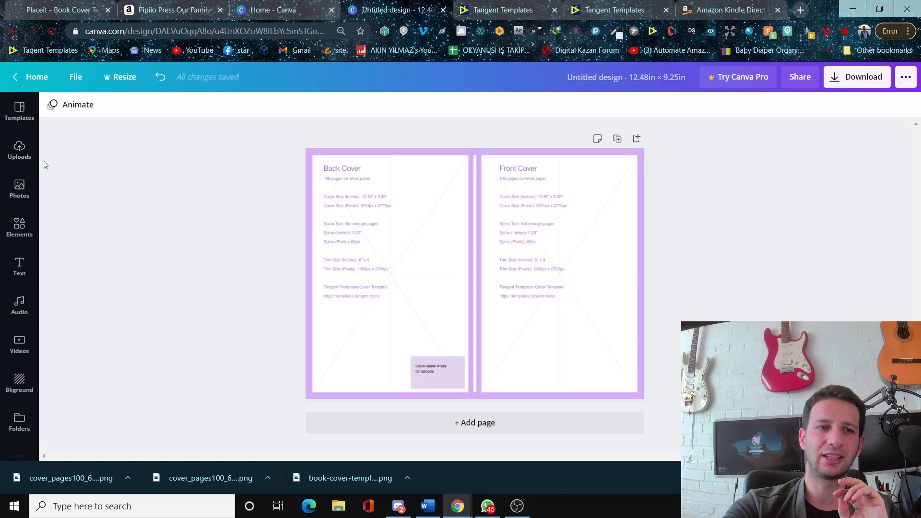
Step: Upload book-cover-template-for-a-recipes-book-923 from the Downloads folder and add it to the design
left_click(22, 159)
left_click(99, 117)
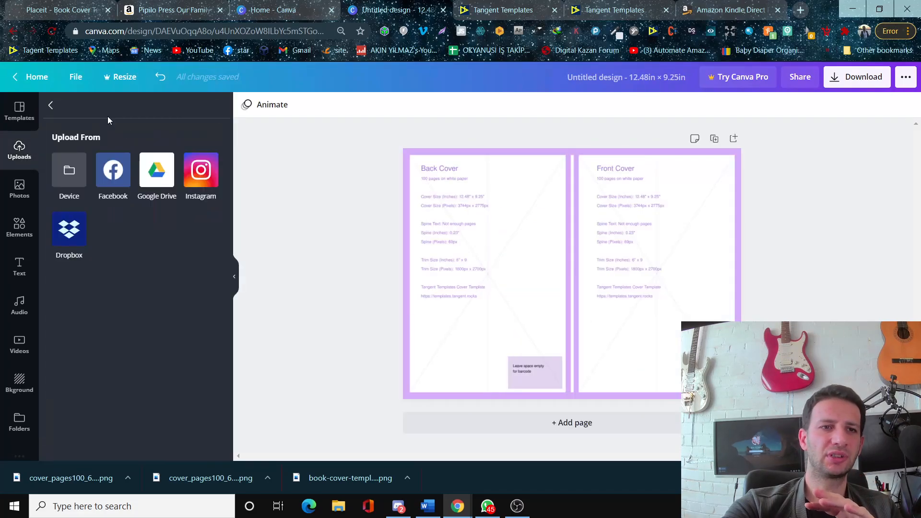
left_click(68, 180)
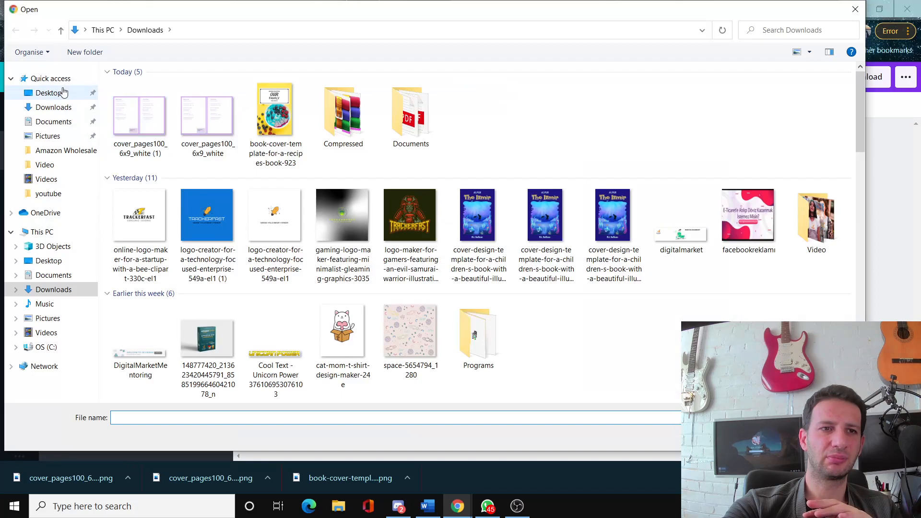
left_click(253, 137)
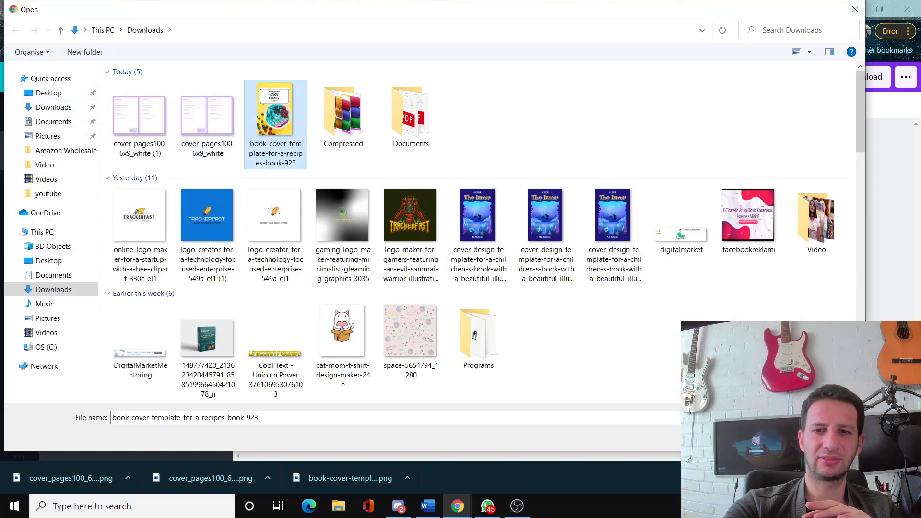
left_click(778, 436)
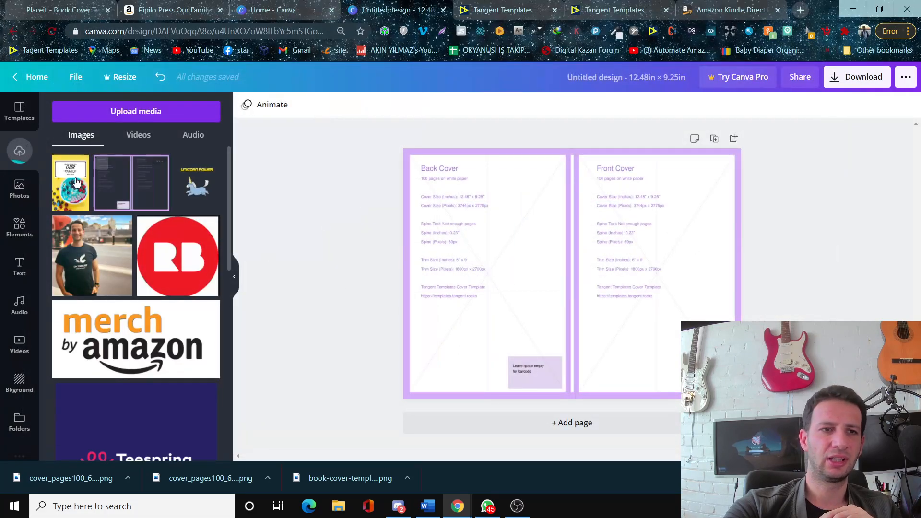
left_click(76, 181)
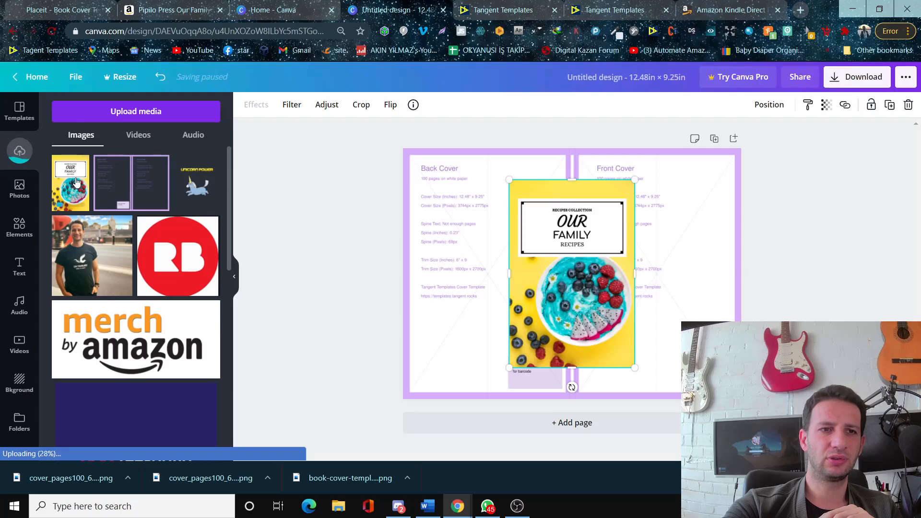
Step: Move the recipe cover image onto the front cover half and enlarge it to the full page height
left_click(234, 272)
left_click_drag(501, 267, 566, 240)
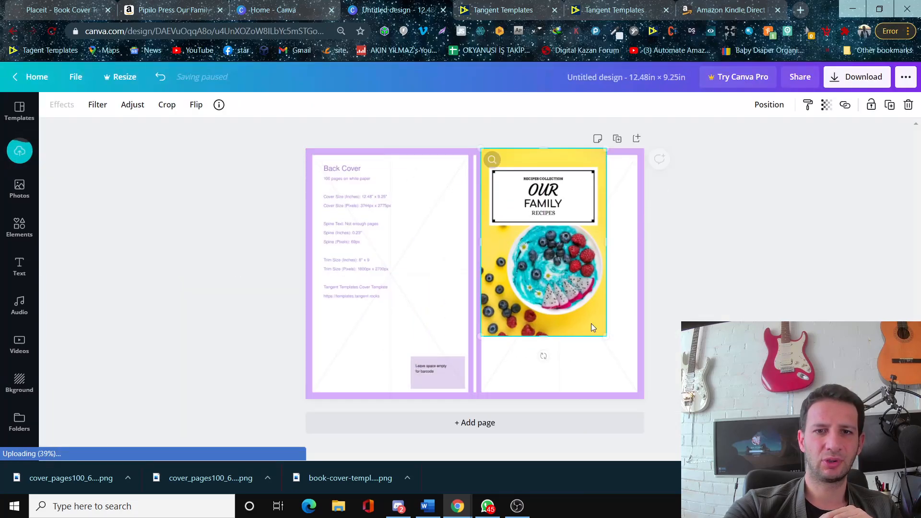
left_click_drag(608, 336, 629, 410)
left_click(700, 374)
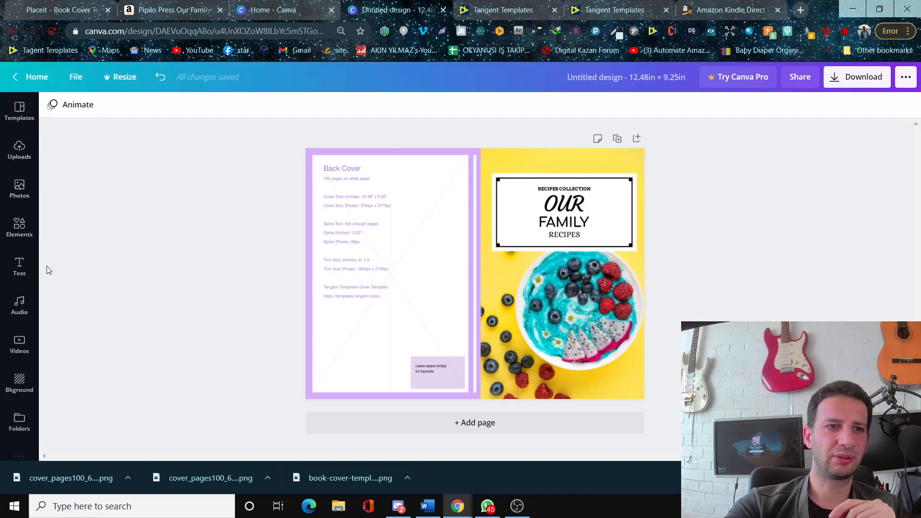
Step: Add a square shape and stretch it to cover the entire back cover area up to the spine
left_click(19, 227)
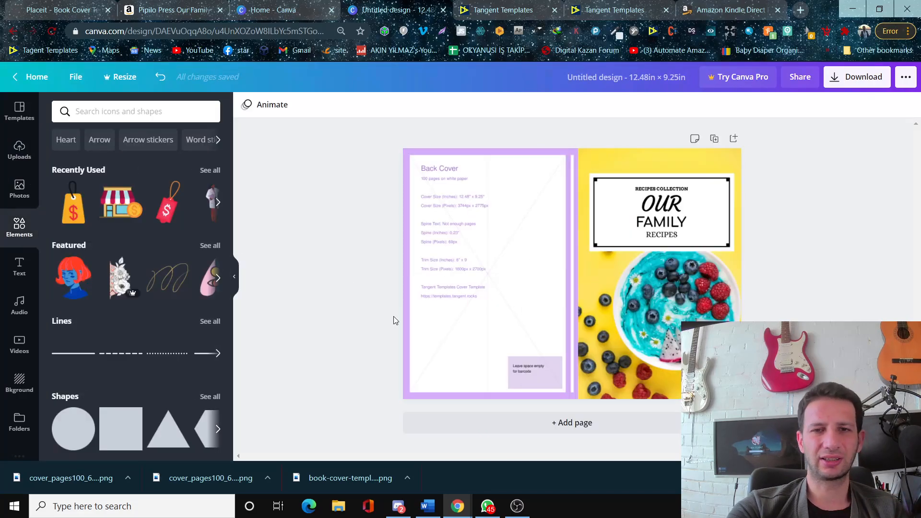
left_click(133, 408)
left_click_drag(565, 302, 463, 241)
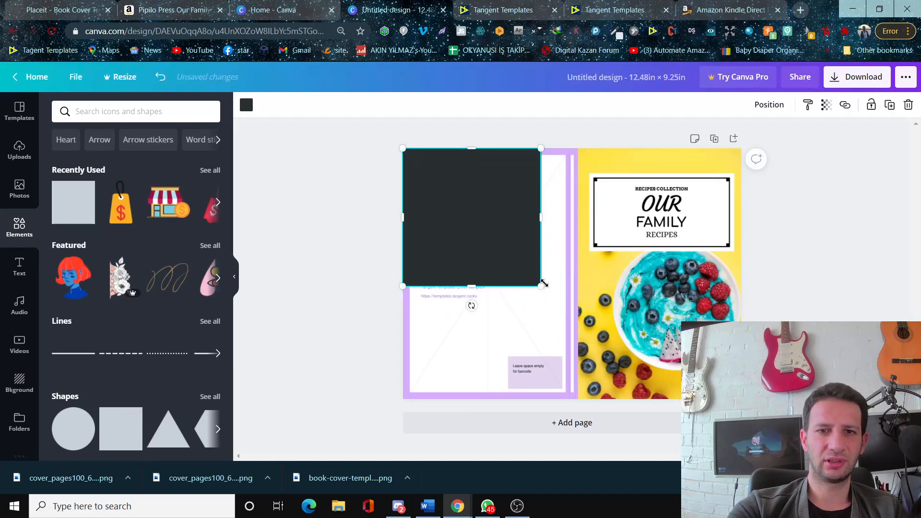
scroll(601, 312, "up", 5)
scroll(602, 315, "down", 5)
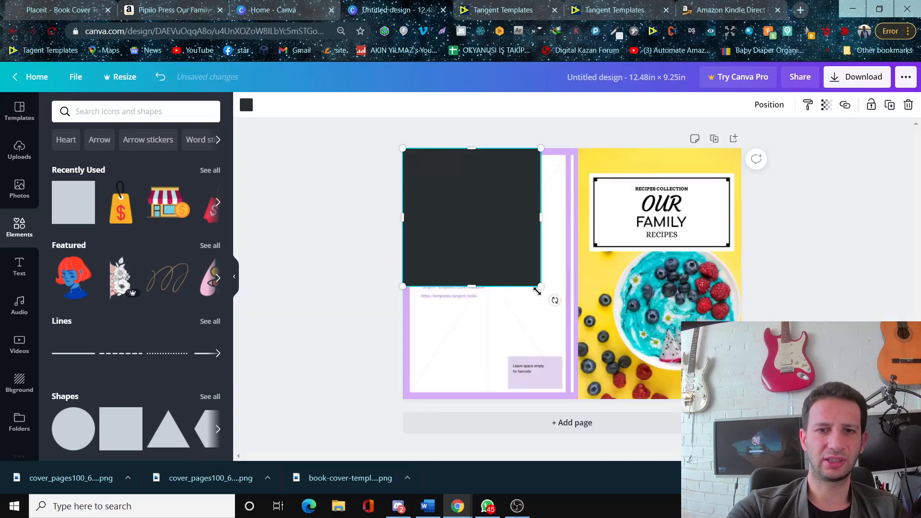
left_click_drag(540, 285, 510, 397)
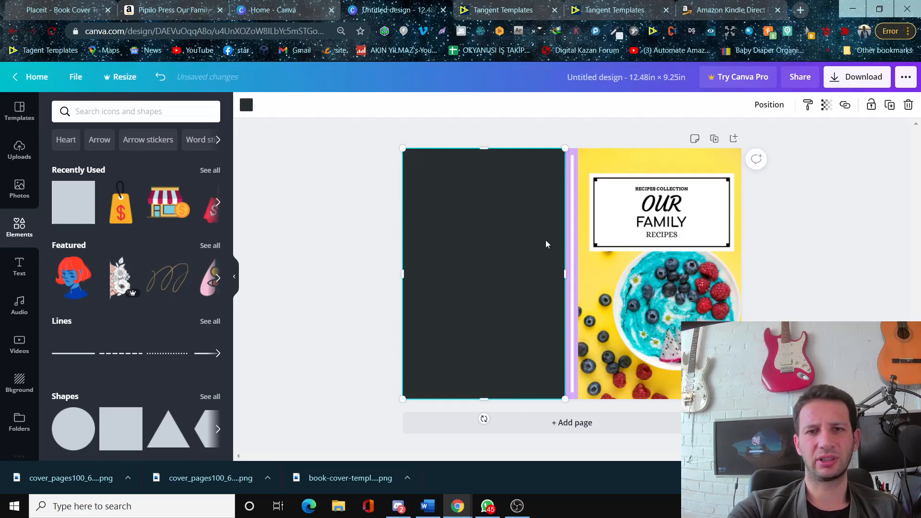
Step: Recolour the back cover rectangle with the yellow taken from the recipe cover's photo colours
left_click(246, 105)
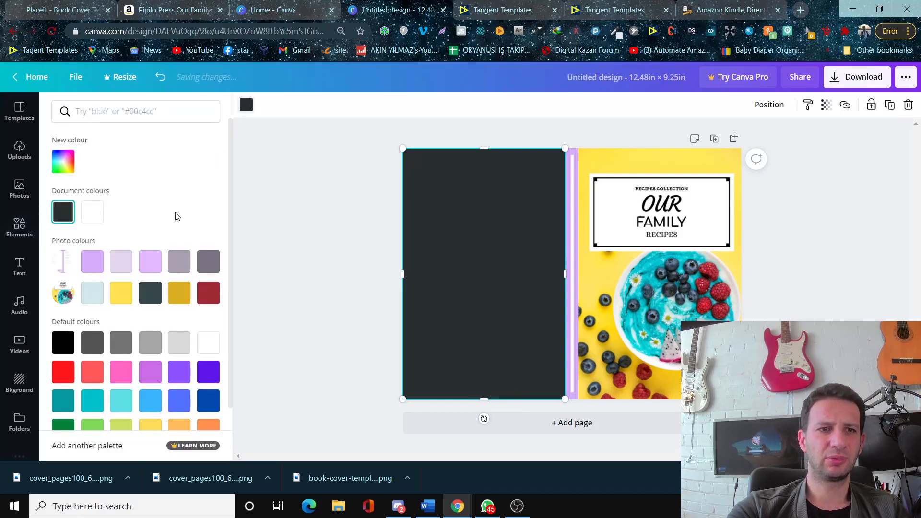
left_click(123, 295)
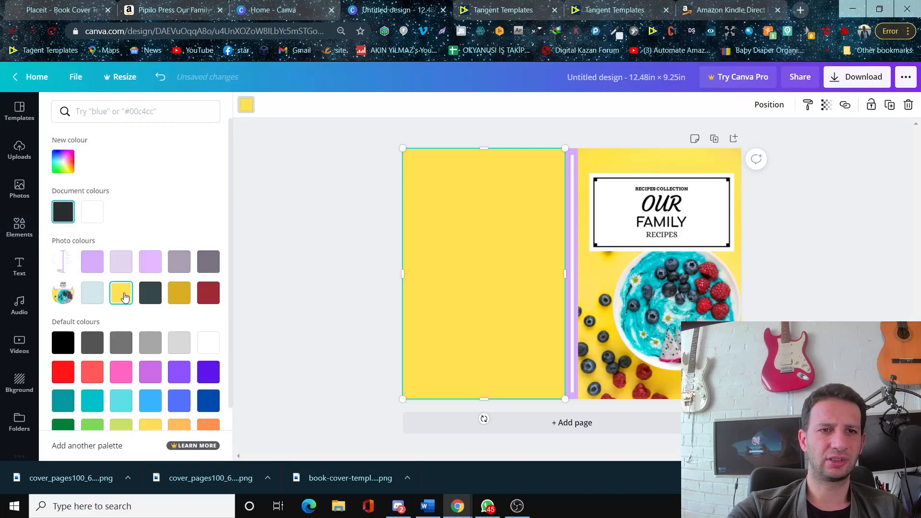
left_click(351, 171)
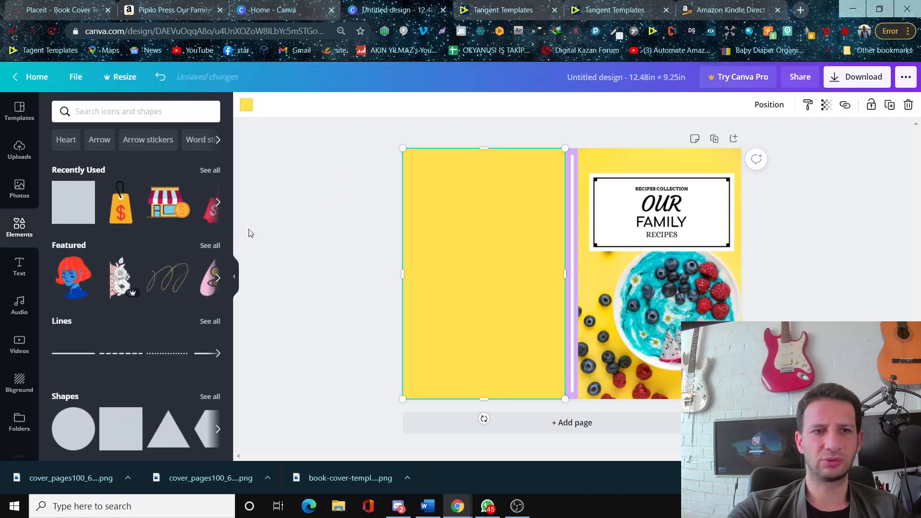
Step: Add a second square and reshape it into a narrow full-height strip covering the spine
left_click(108, 438)
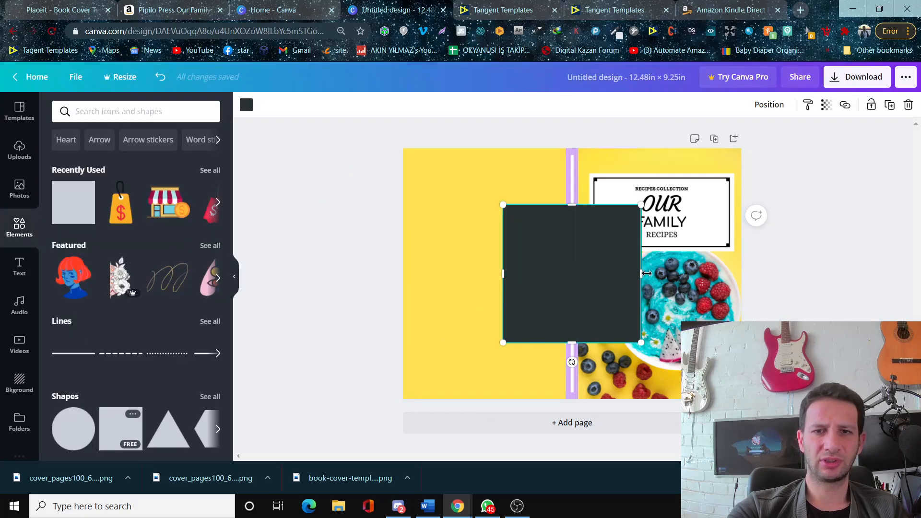
left_click_drag(644, 272, 574, 216)
left_click_drag(569, 279, 576, 401)
left_click(837, 284)
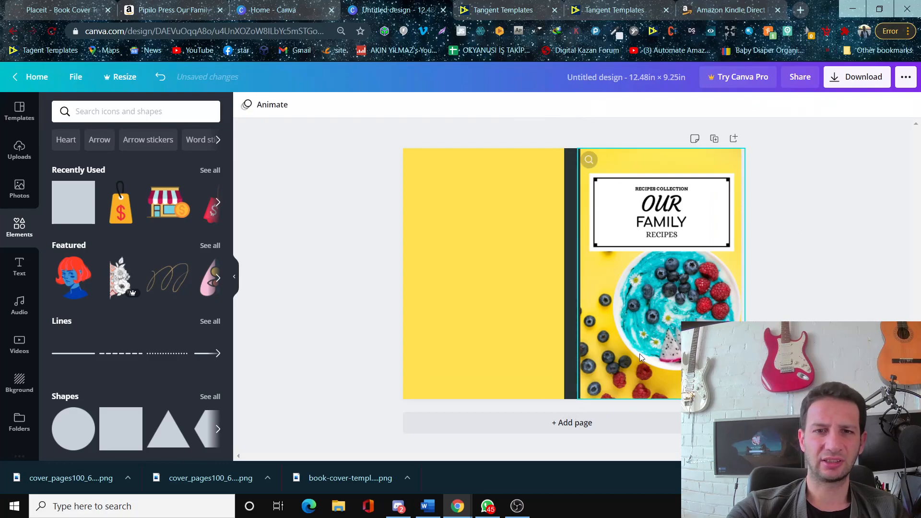
Step: Zoom the design to 75% and sample the front cover's yellow with the page colour picker
scroll(684, 290, "up", 3)
scroll(684, 290, "down", 3)
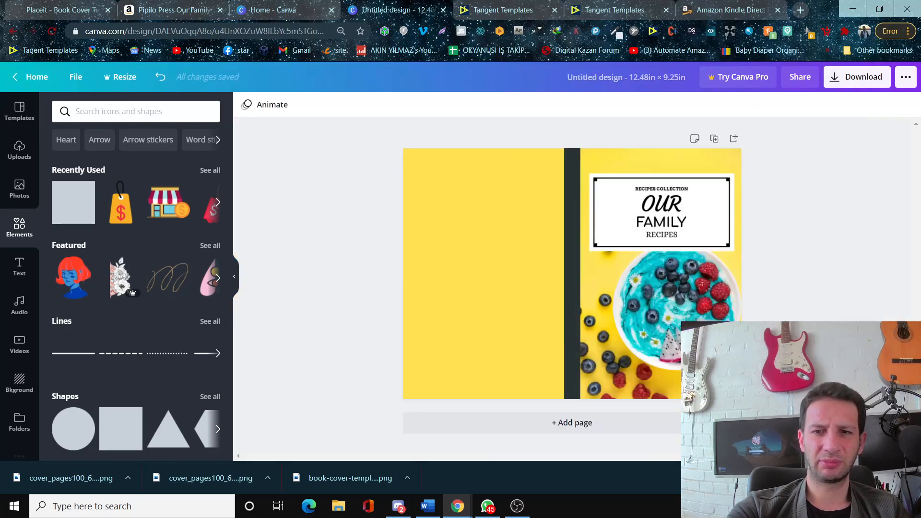
left_click(822, 439)
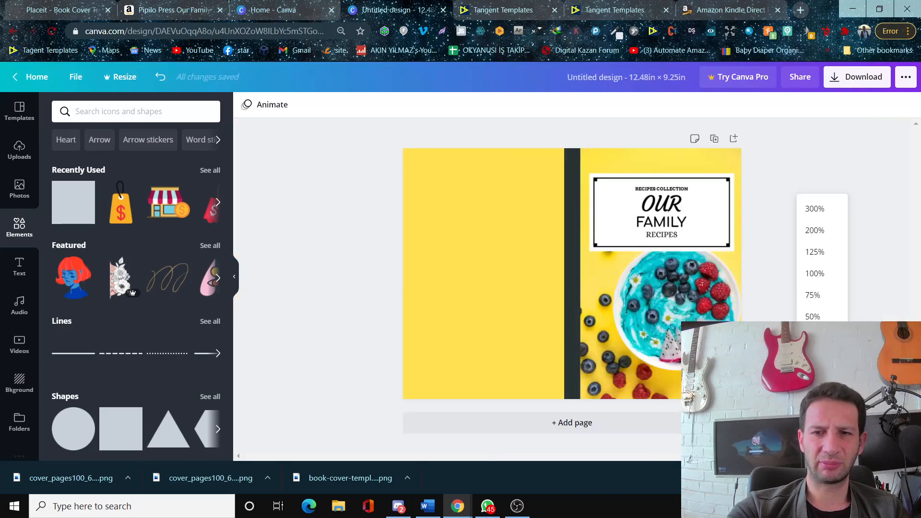
left_click(814, 295)
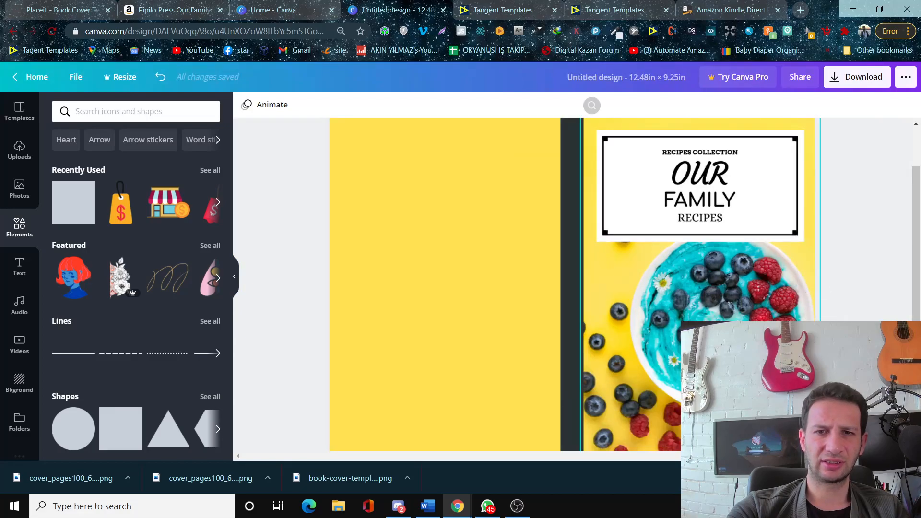
left_click(615, 33)
left_click(571, 48)
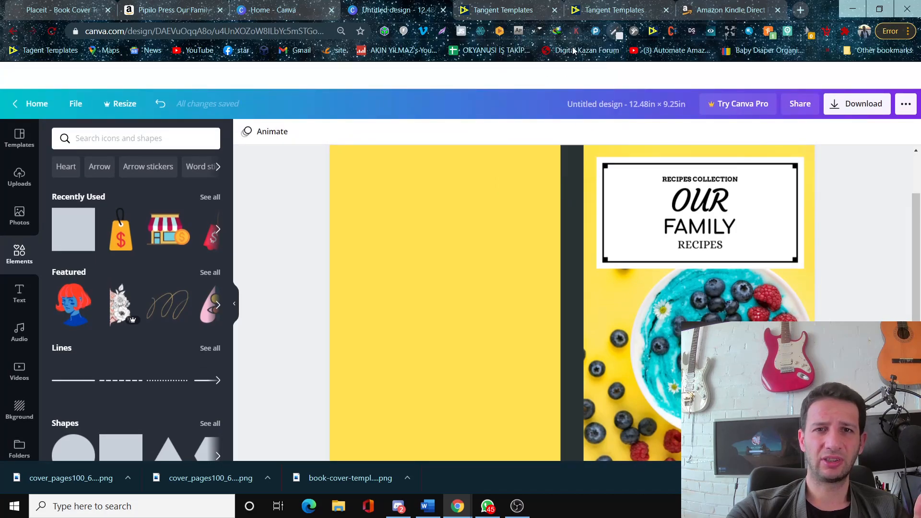
left_click(678, 299)
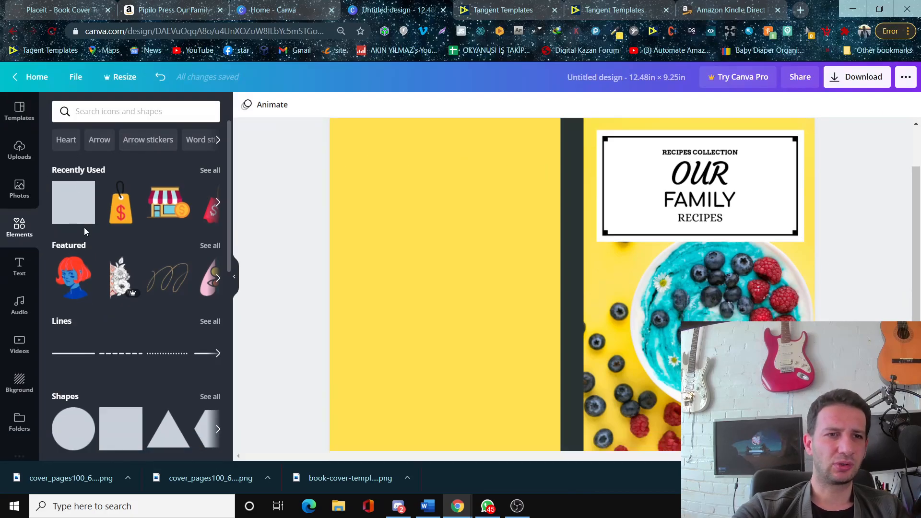
Step: Open the spine strip's colour options and search for the sampled colour #FEE240
left_click(579, 154)
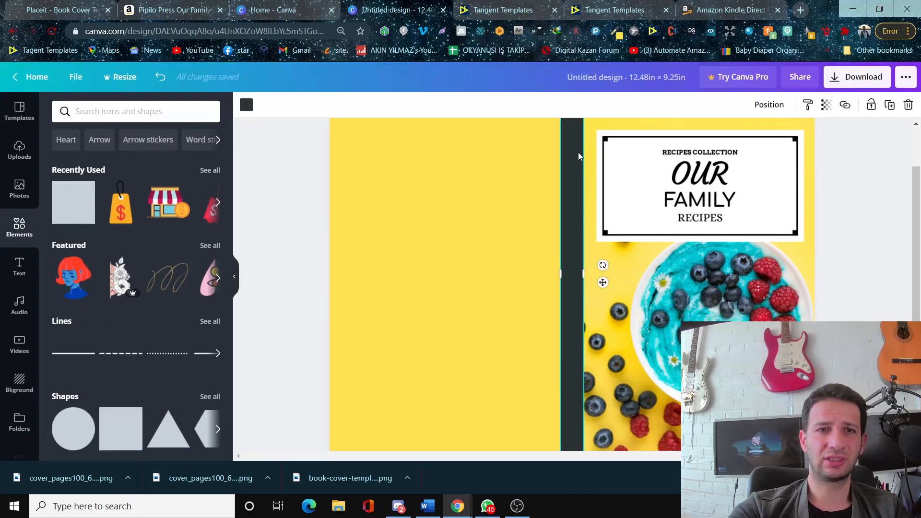
left_click(247, 106)
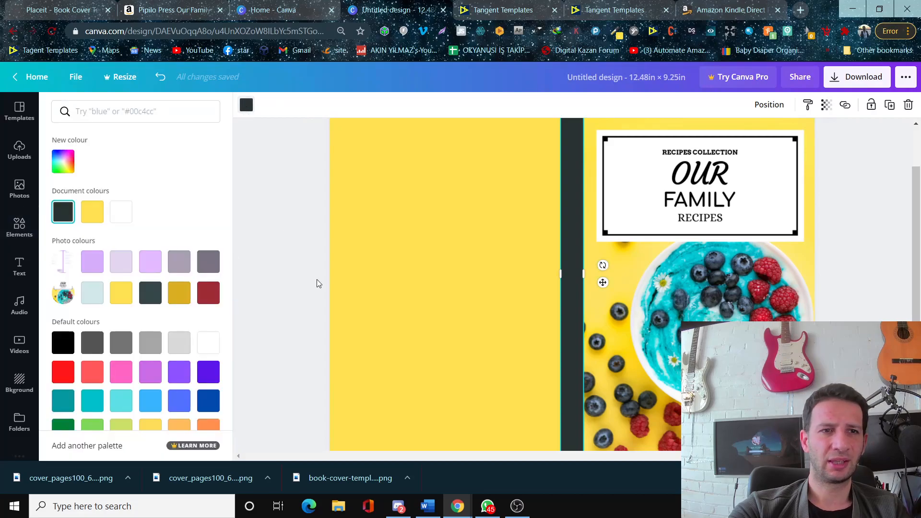
left_click(136, 104)
key("ctrl+v")
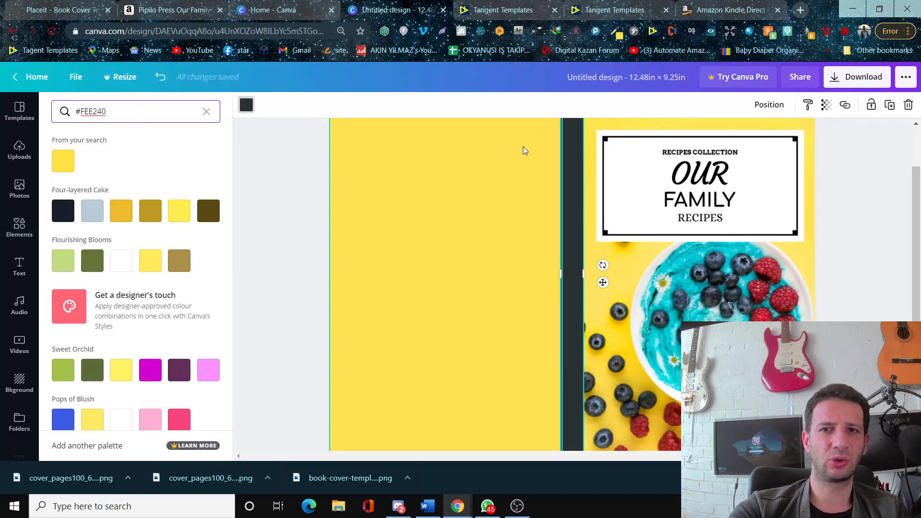
Step: Try to sample the front cover's yellow again with the page colour picker and view the colour's values
left_click(618, 37)
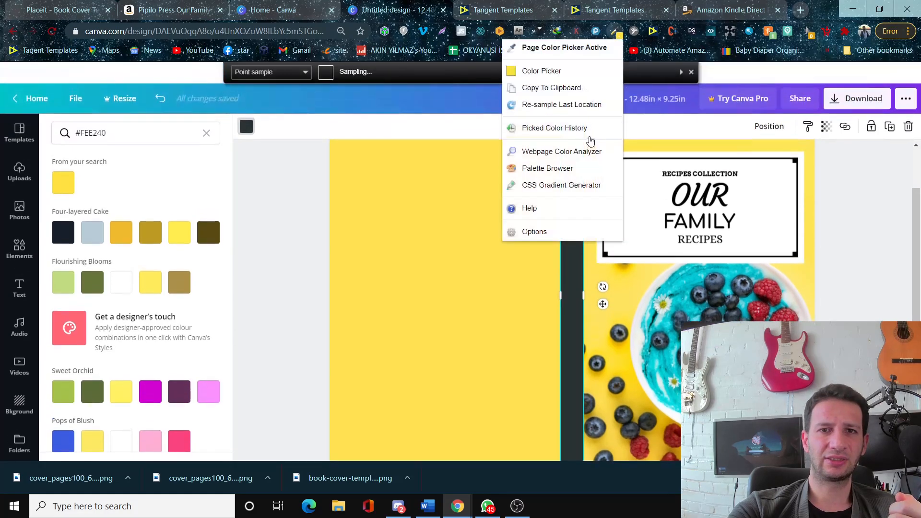
left_click(685, 296)
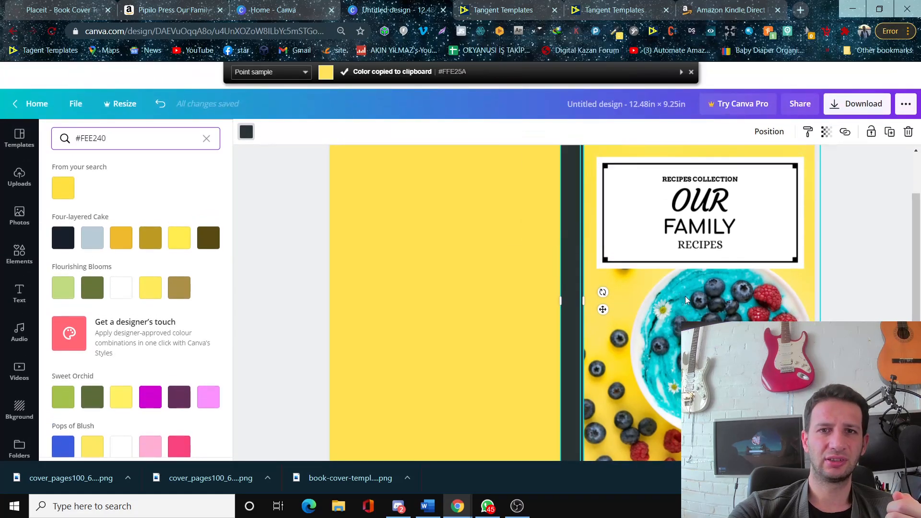
left_click(616, 34)
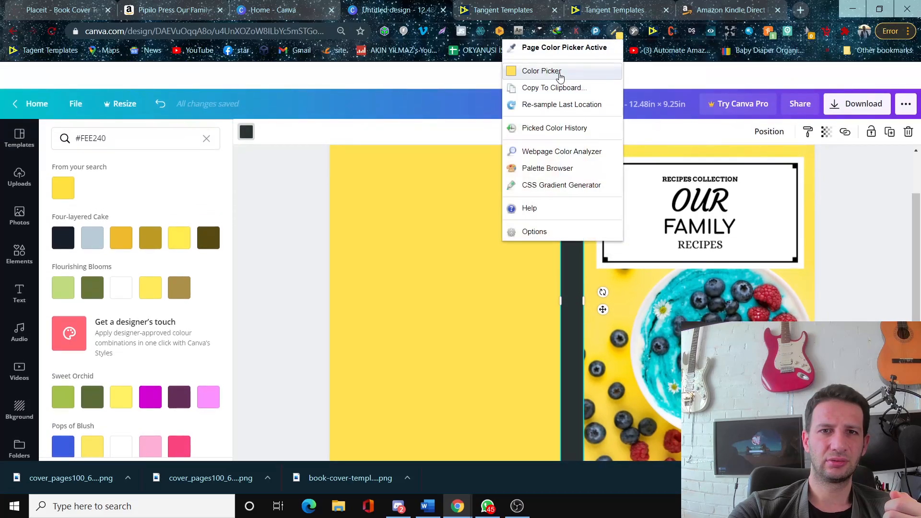
left_click(551, 72)
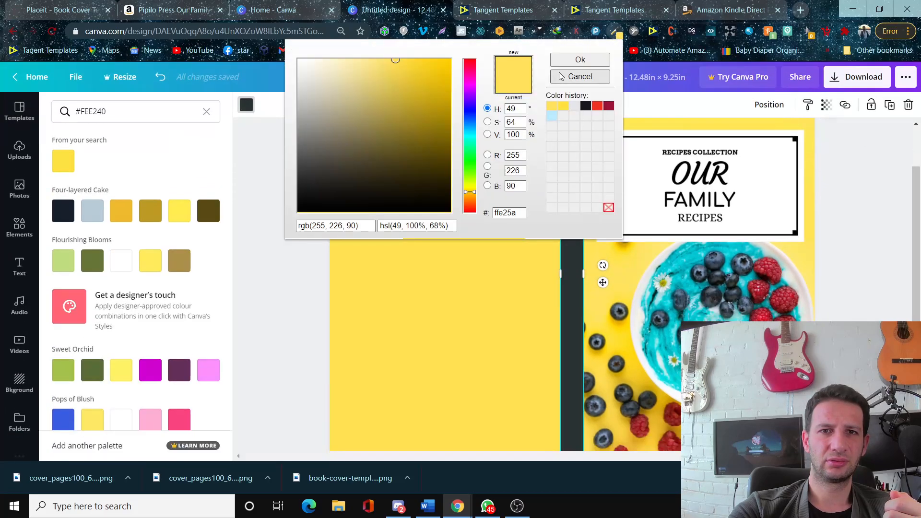
left_click(684, 273)
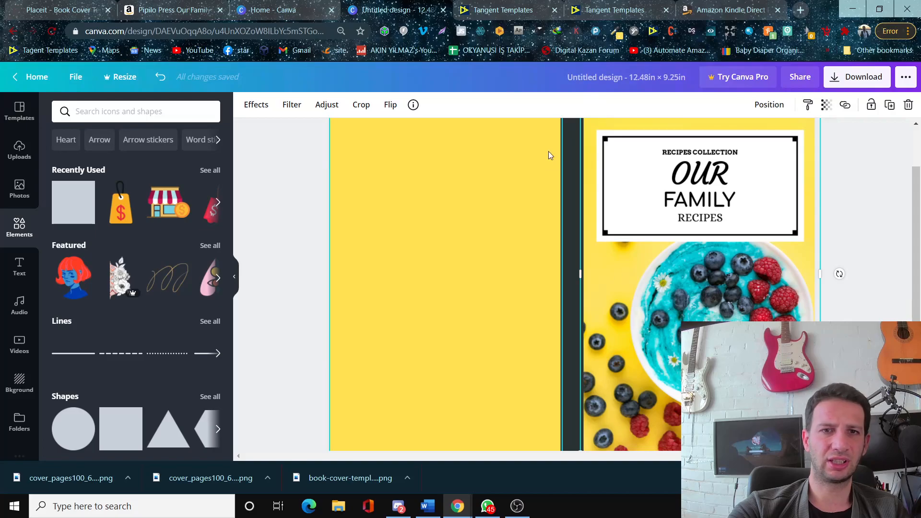
left_click(248, 257)
left_click(234, 277)
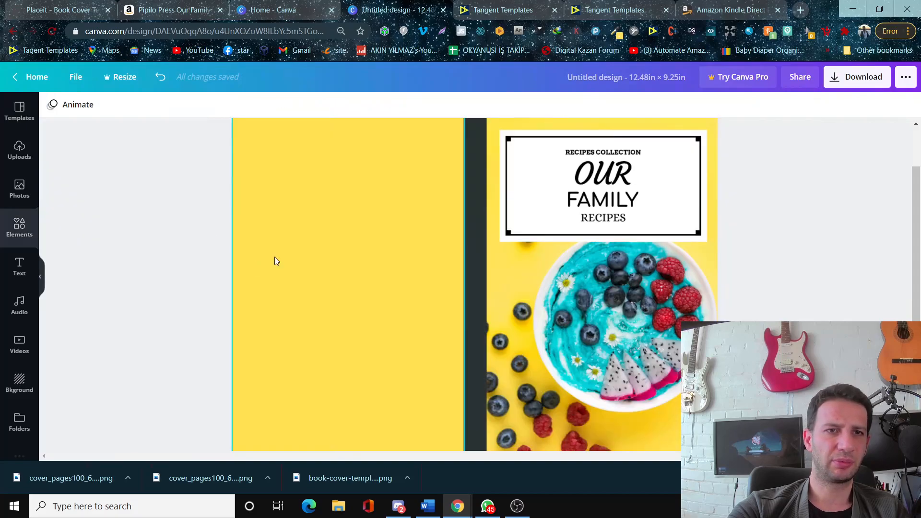
Step: Try the lilac and dark red photo colours on the spine strip
left_click(477, 191)
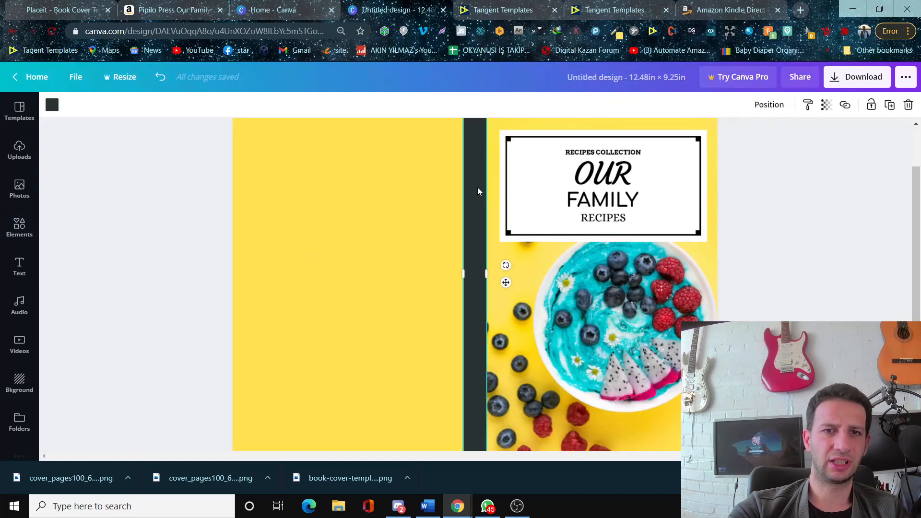
left_click(52, 104)
left_click(93, 262)
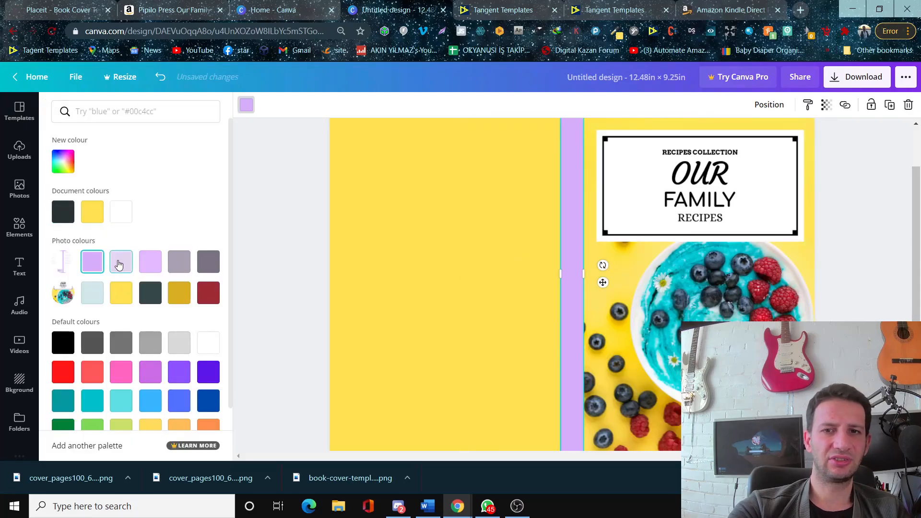
left_click(121, 263)
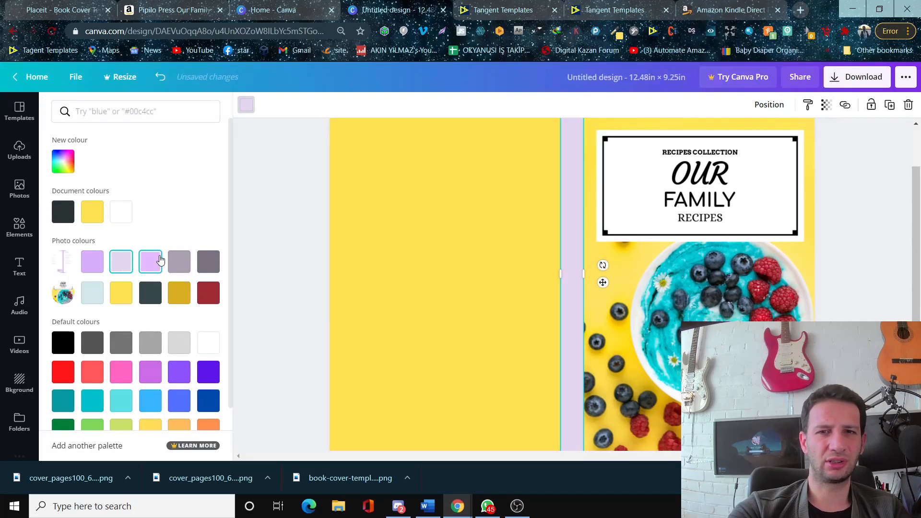
left_click(150, 263)
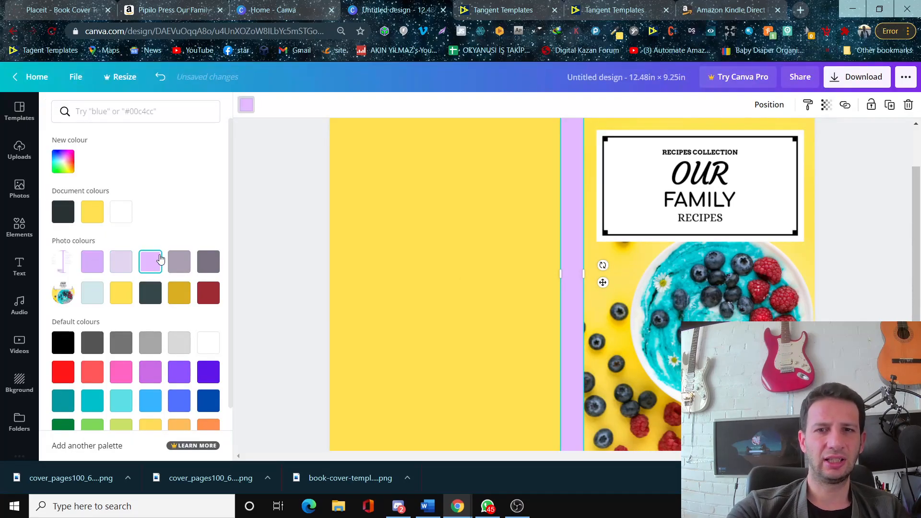
left_click(208, 298)
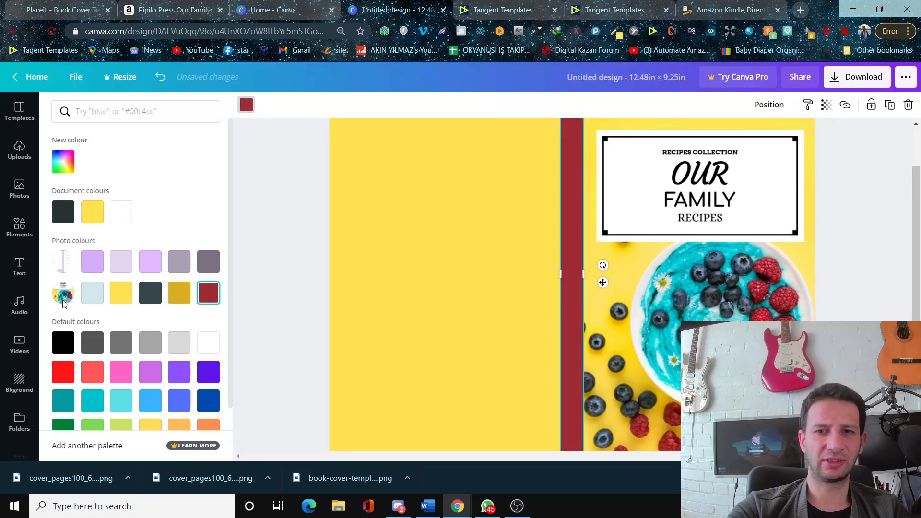
Step: Try default grey, violet, blue, turquoise and teal shades on the spine strip
scroll(152, 263, "down", 1)
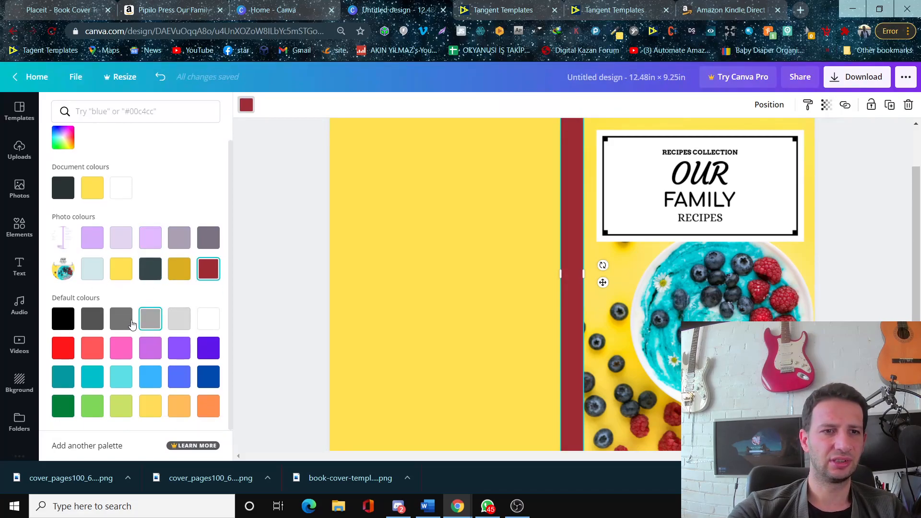
left_click(120, 319)
left_click(179, 348)
left_click(179, 377)
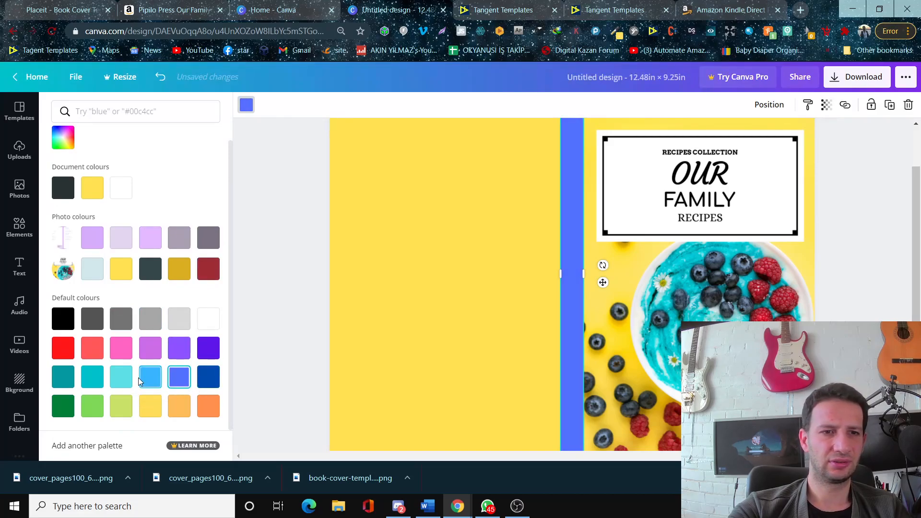
left_click(120, 376)
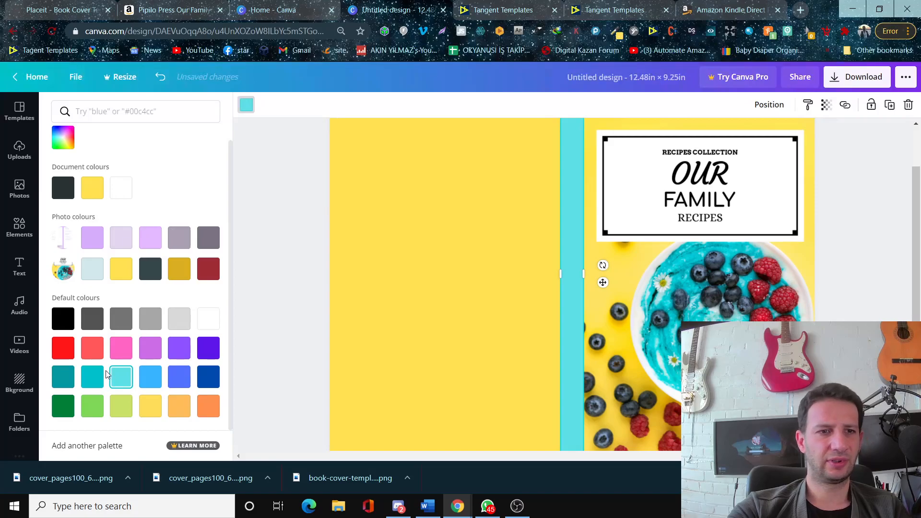
left_click(93, 377)
left_click(67, 377)
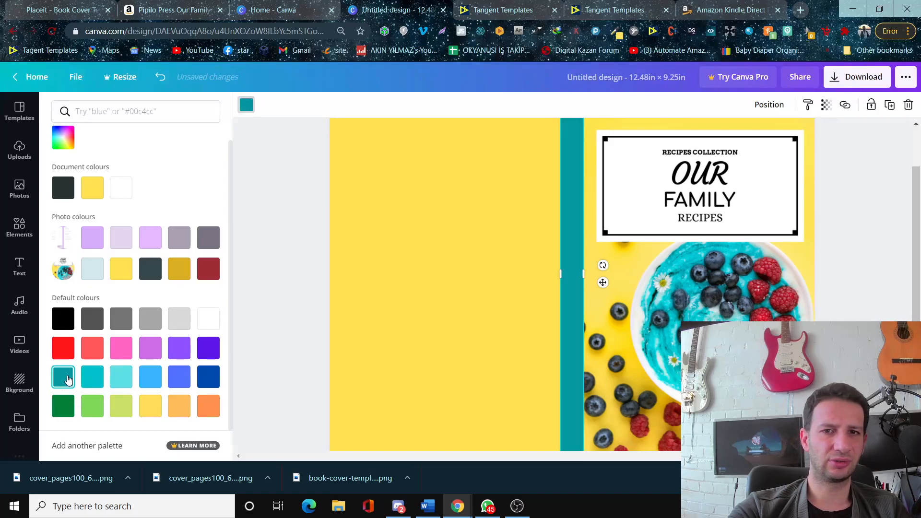
Step: Fill the spine strip with black and inspect its edges against the front and back covers
left_click(63, 327)
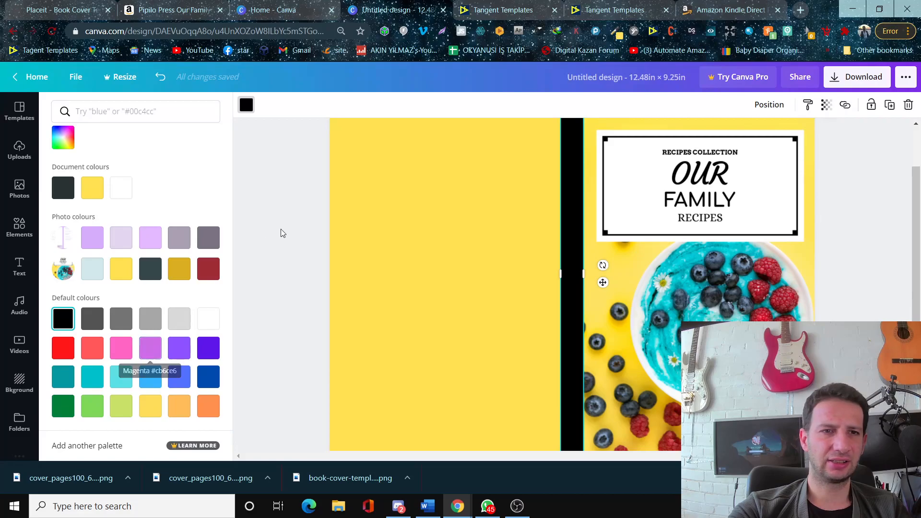
left_click(247, 199)
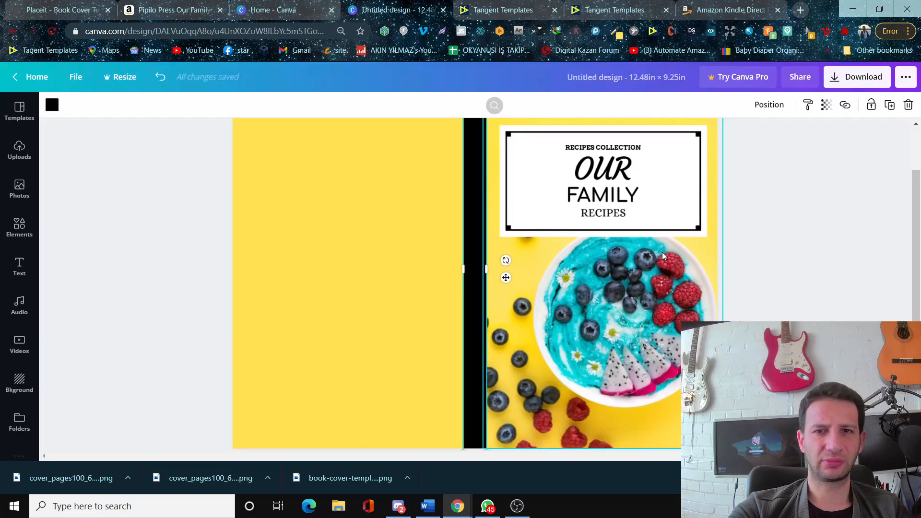
scroll(634, 250, "down", 5)
scroll(610, 278, "up", 8)
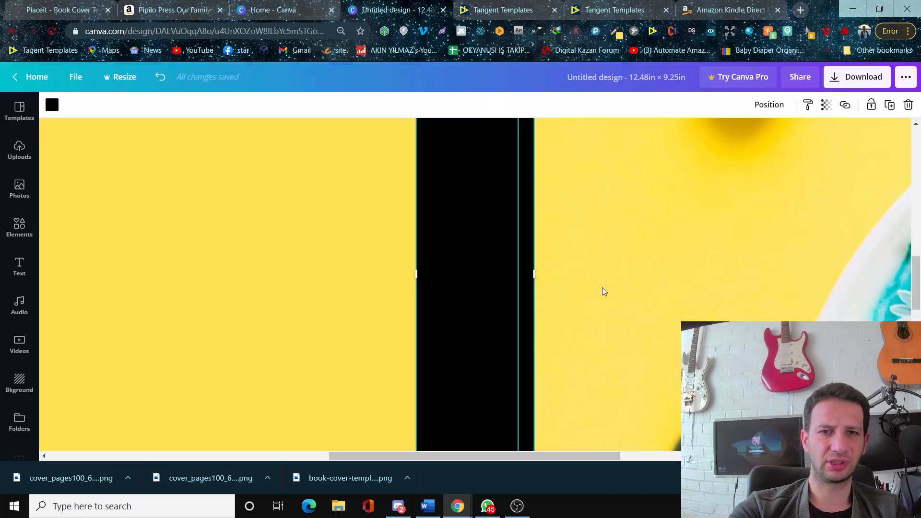
scroll(603, 289, "down", 8)
scroll(551, 309, "up", 8)
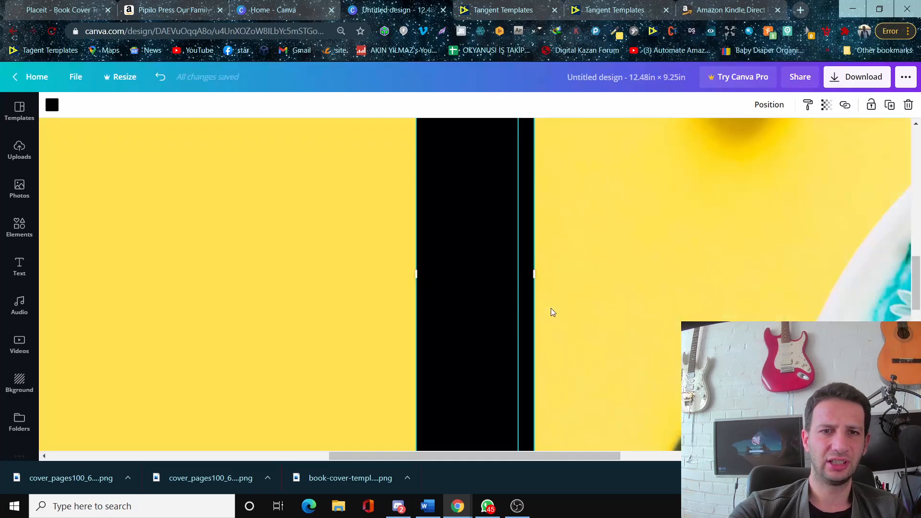
Step: Download the finished cover design as a PNG and dismiss the scheduling offer
left_click(849, 76)
left_click(833, 259)
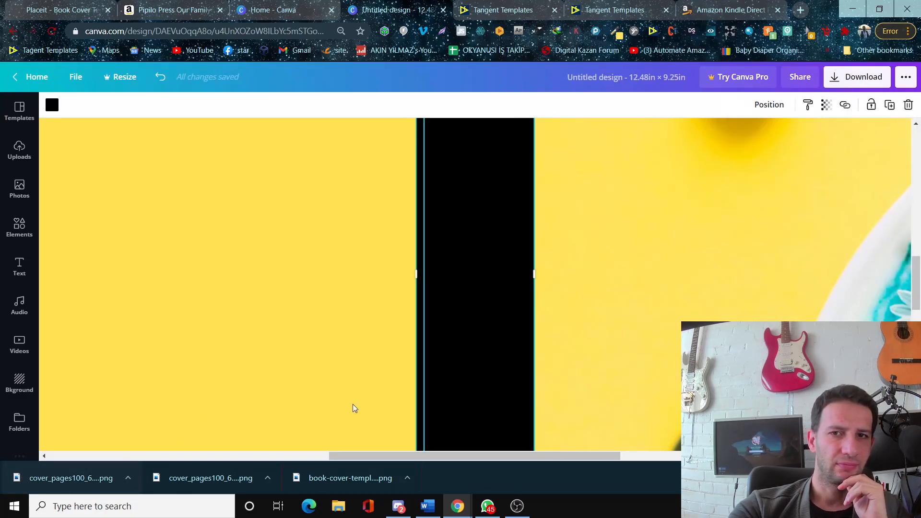
left_click(857, 77)
left_click(808, 255)
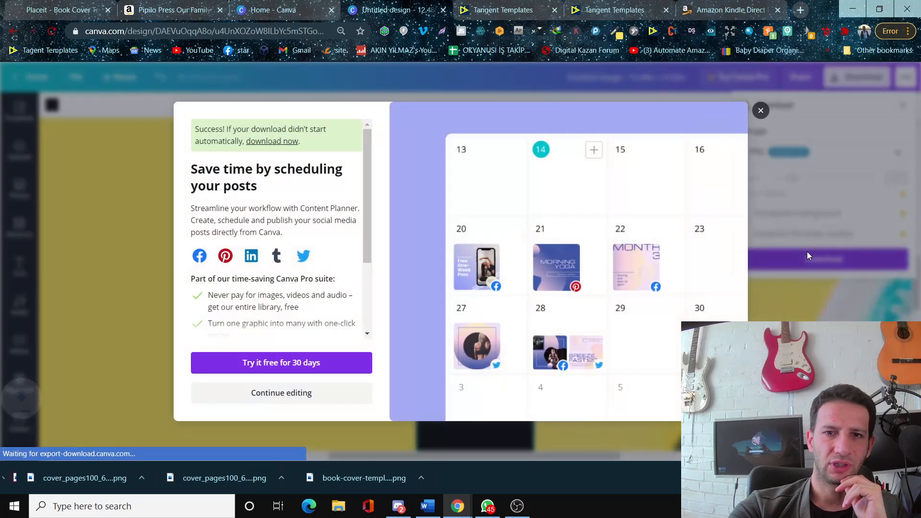
left_click(761, 111)
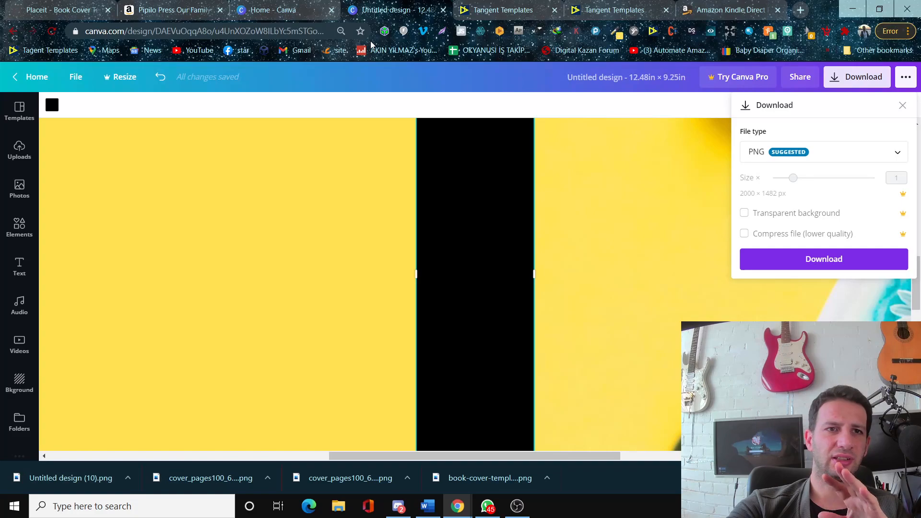
Step: Switch to the Amazon listing for the Pipilo Press recipe journal and examine its product images
left_click(508, 9)
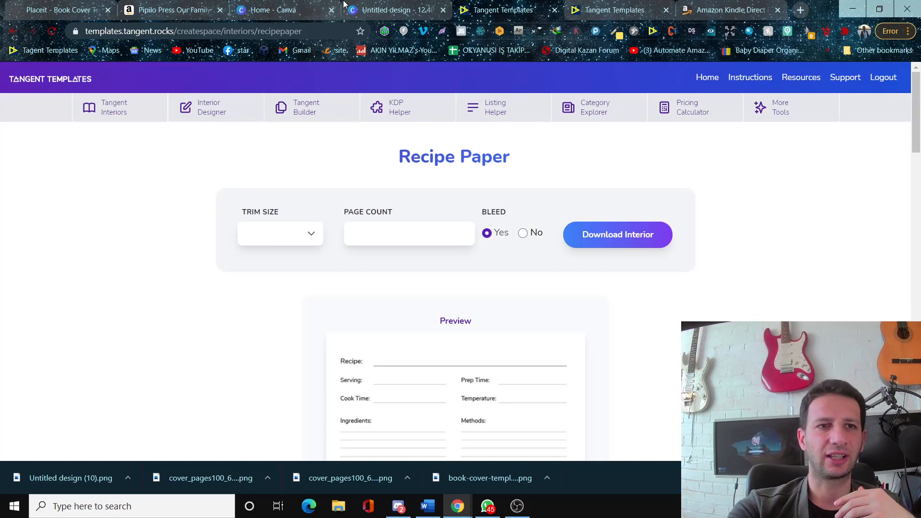
left_click(144, 9)
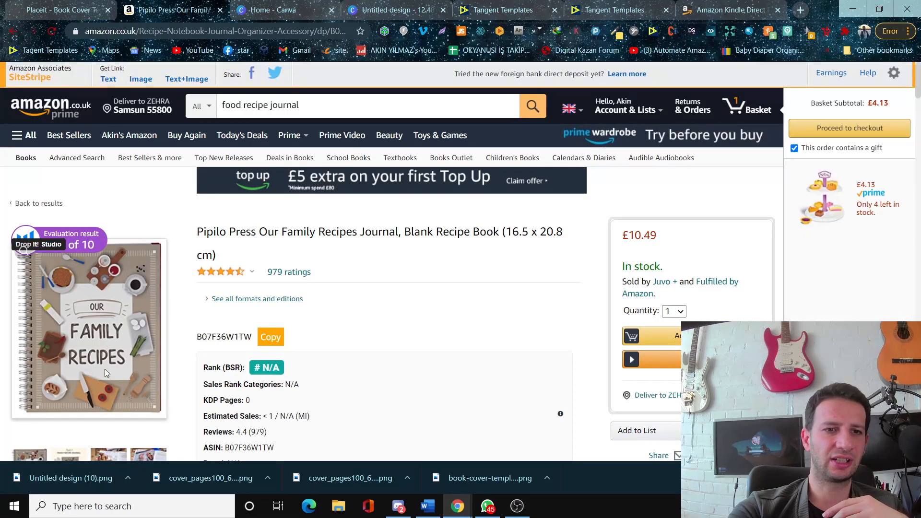
scroll(105, 343, "down", 3)
left_click(107, 279)
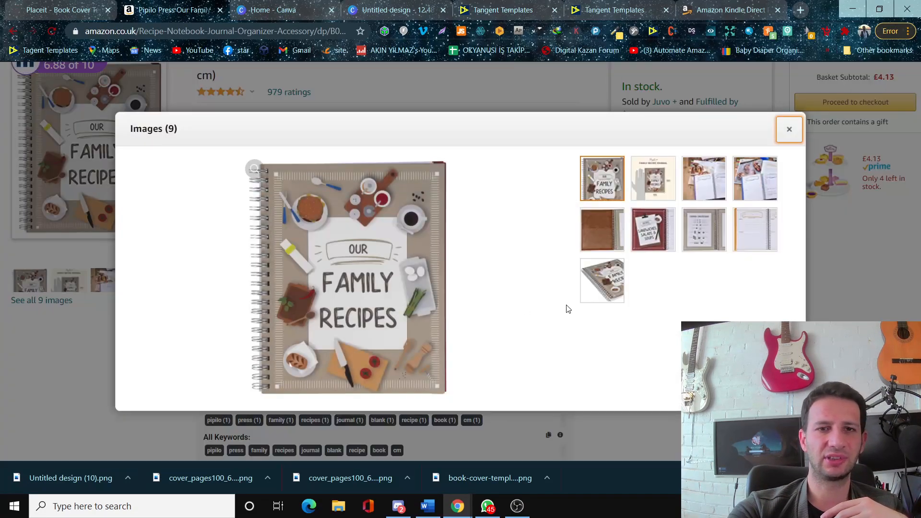
left_click(407, 312)
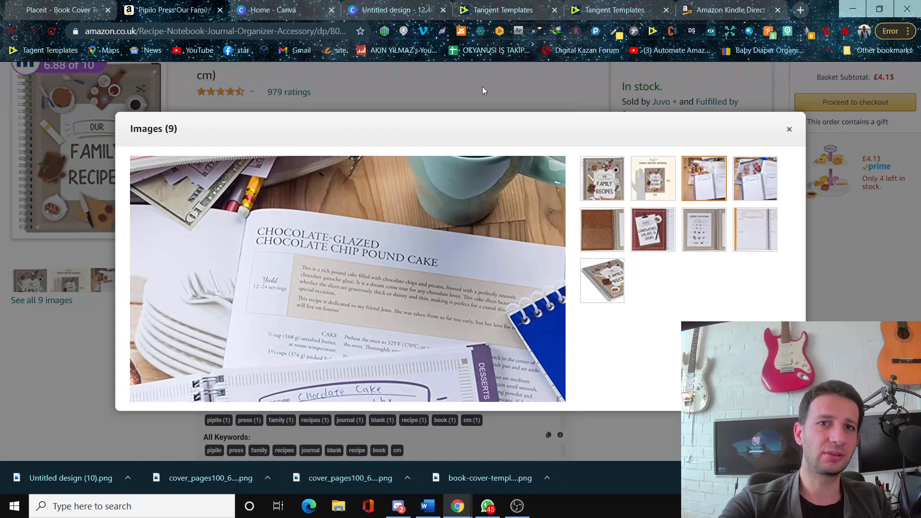
Step: Switch to Tangent Templates, search the interiors for "reci" and open the Recipe Paper template
left_click(533, 4)
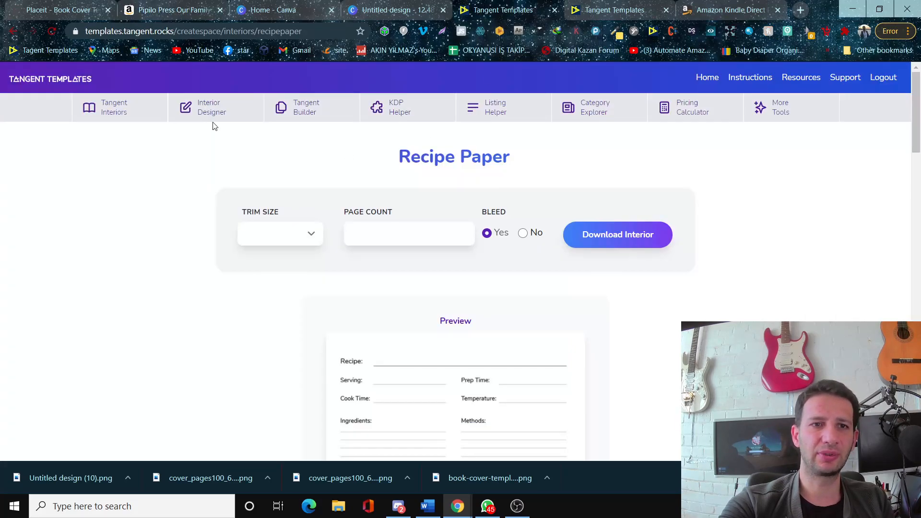
left_click(117, 110)
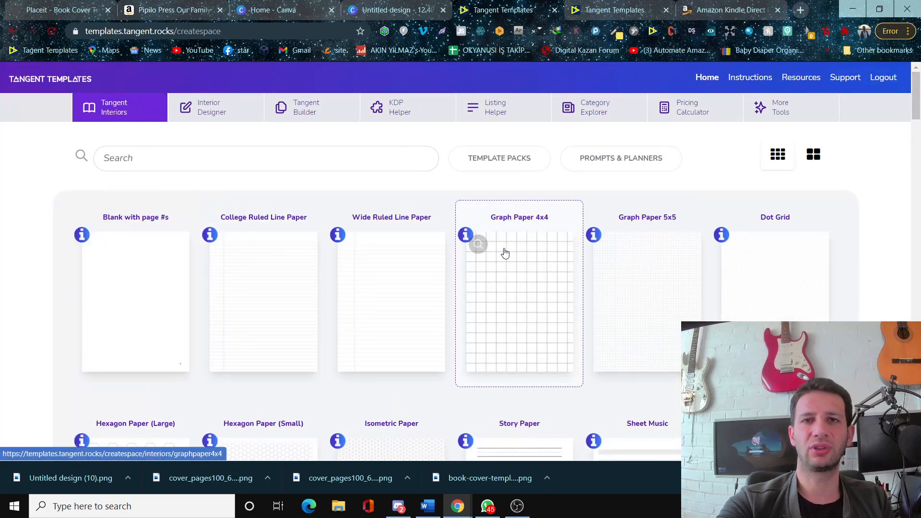
left_click(377, 155)
type("reci")
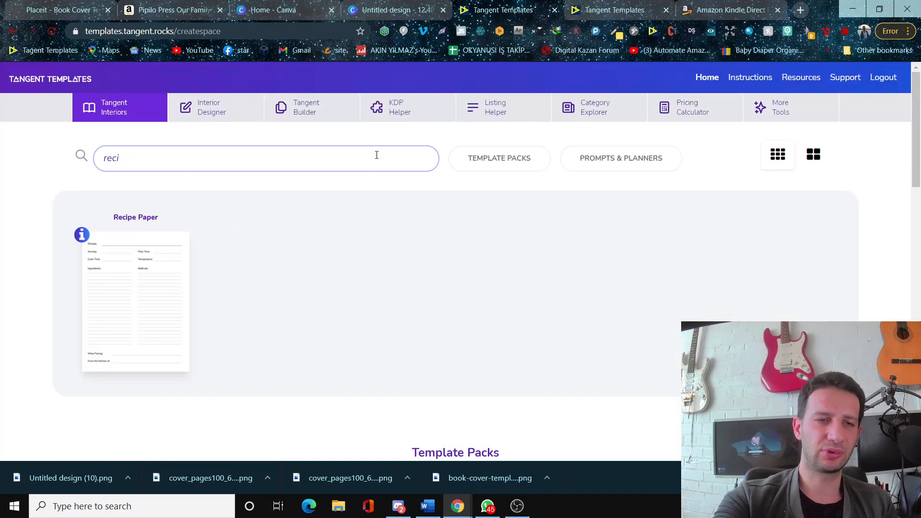
left_click(131, 278)
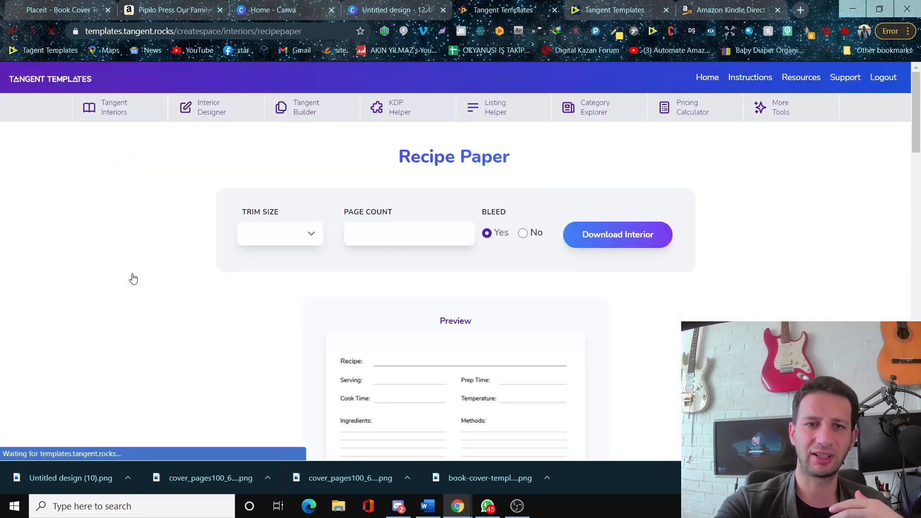
Step: Set the Recipe Paper interior to 6 x 9 trim size and 100 pages with bleed, and download it as a PDF
left_click(280, 240)
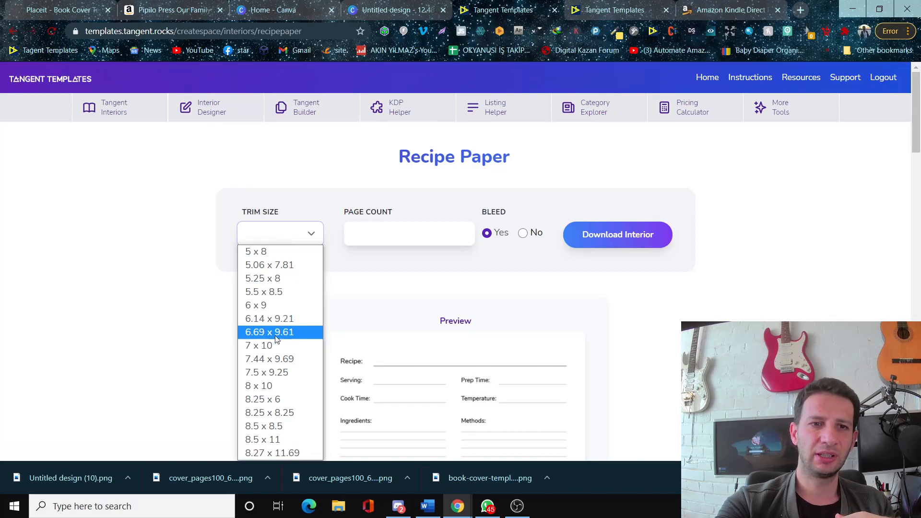
left_click(269, 306)
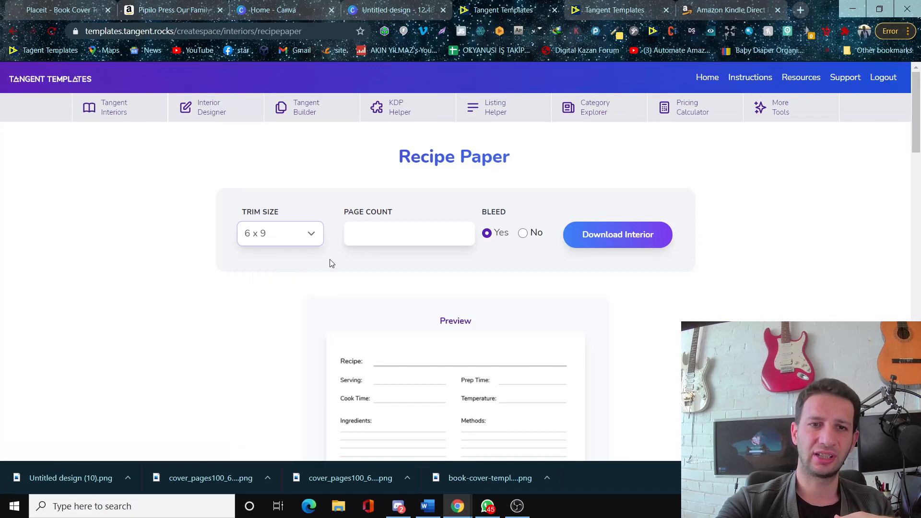
left_click(390, 236)
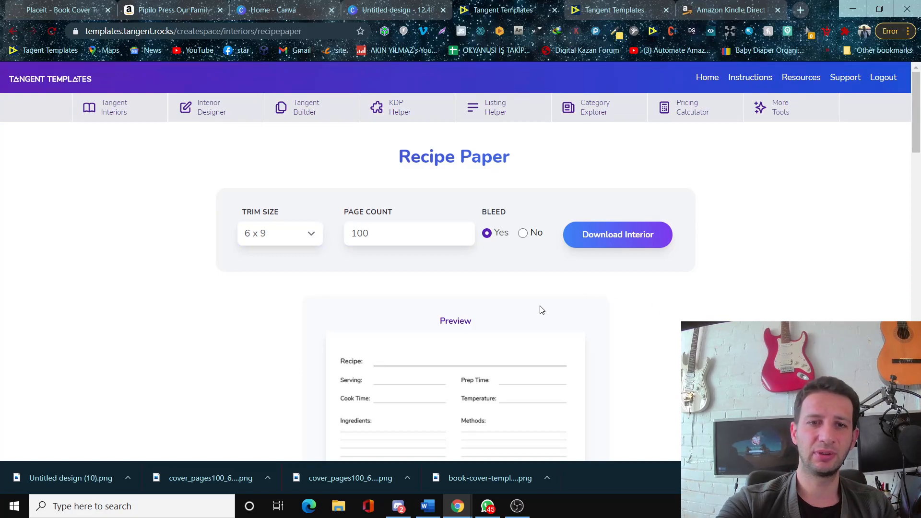
scroll(540, 311, "down", 6)
scroll(372, 291, "up", 6)
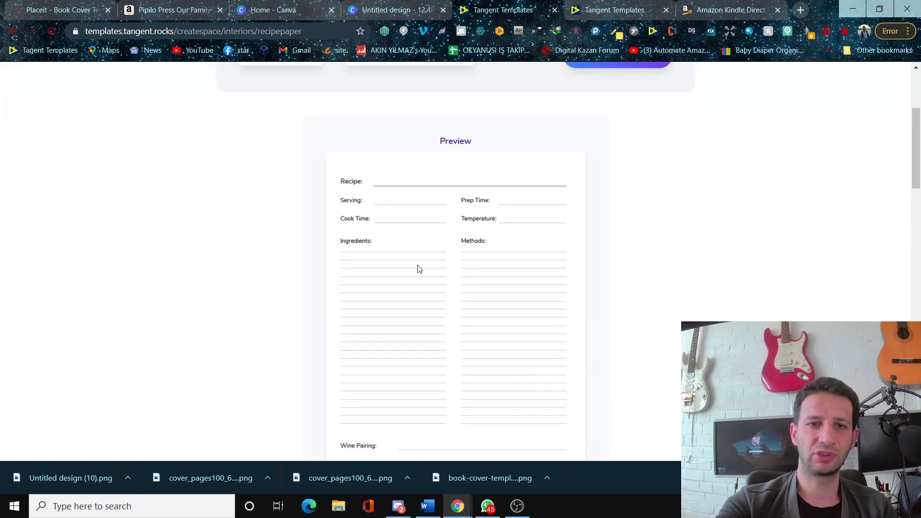
left_click(628, 234)
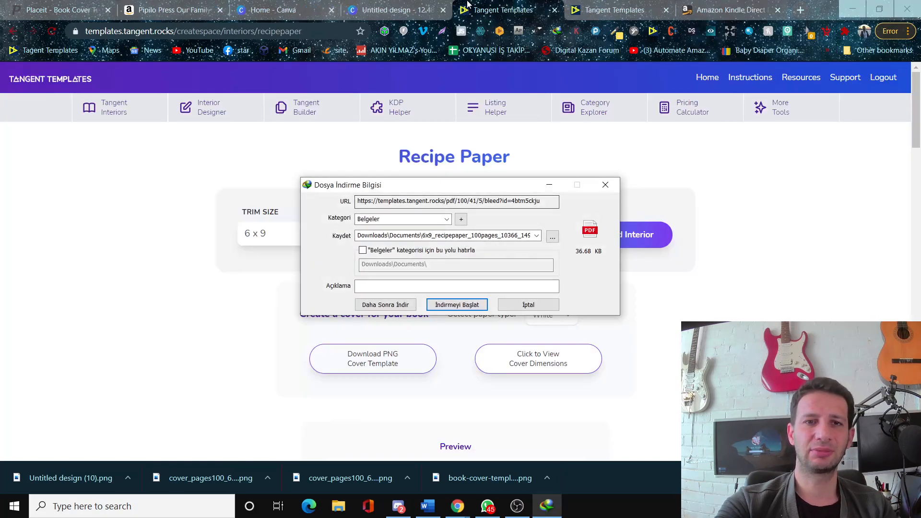
left_click(457, 304)
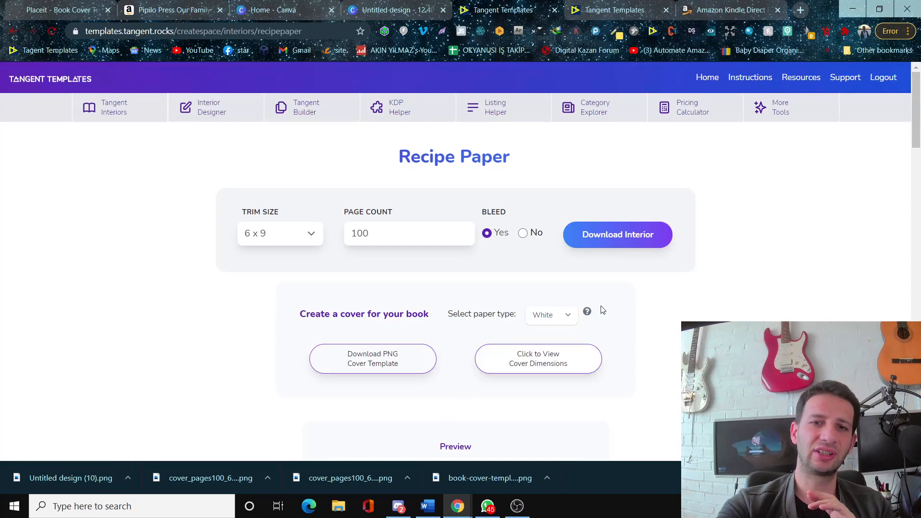
Step: Examine the cover paper type choice and the premade PDF and raw file downloads for the 6 x 9 size
left_click(568, 317)
left_click(569, 316)
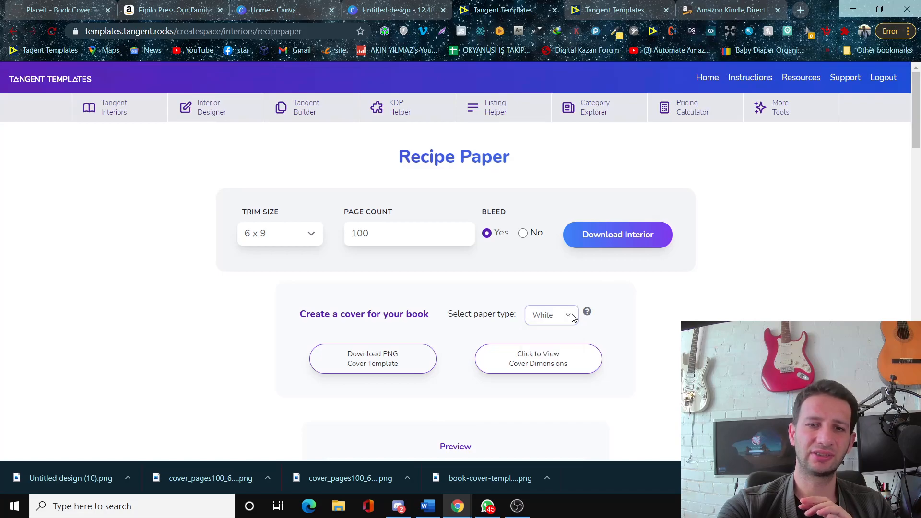
scroll(626, 352, "down", 7)
scroll(456, 294, "down", 7)
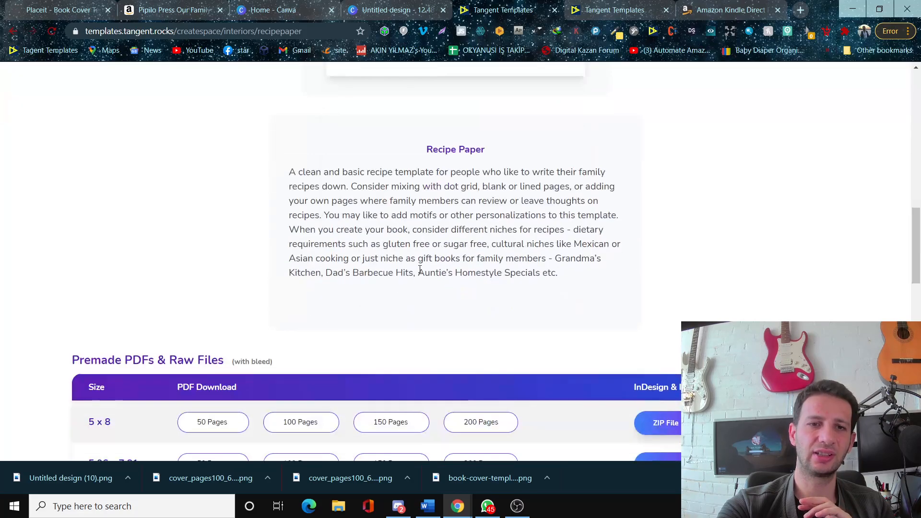
scroll(419, 263, "down", 7)
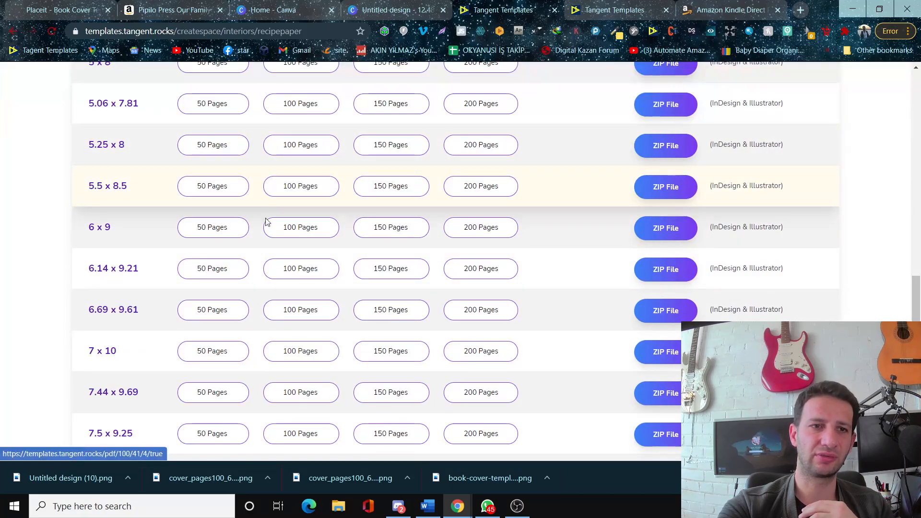
left_click(300, 238)
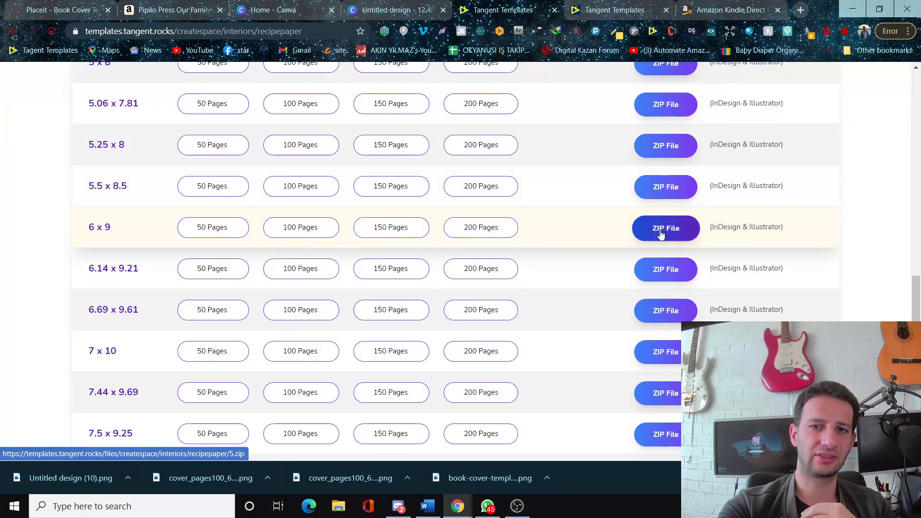
left_click(450, 307)
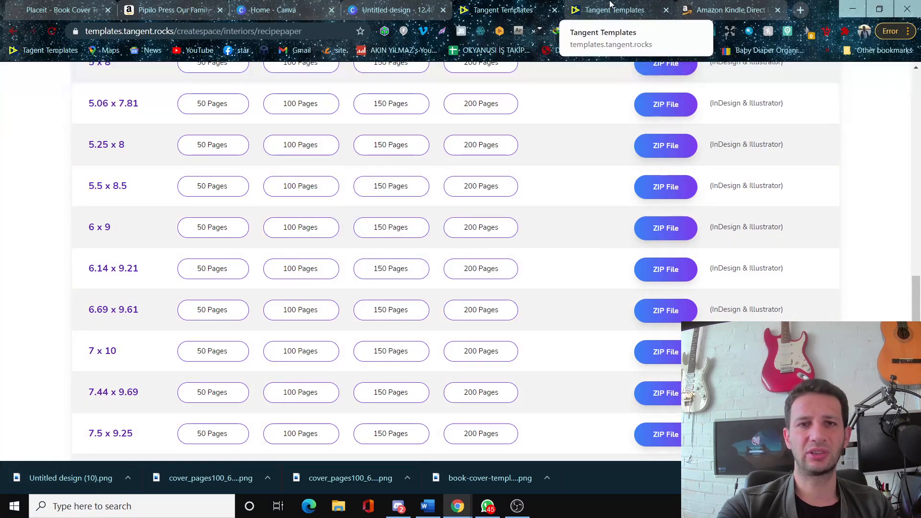
Step: Switch to Kindle Direct Publishing, start a new paperback title and sign in with the account password
left_click(727, 10)
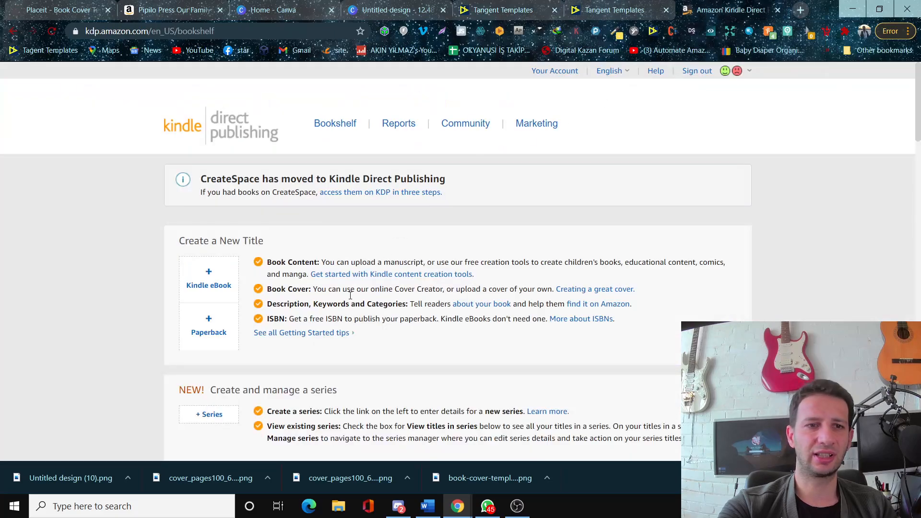
left_click(209, 324)
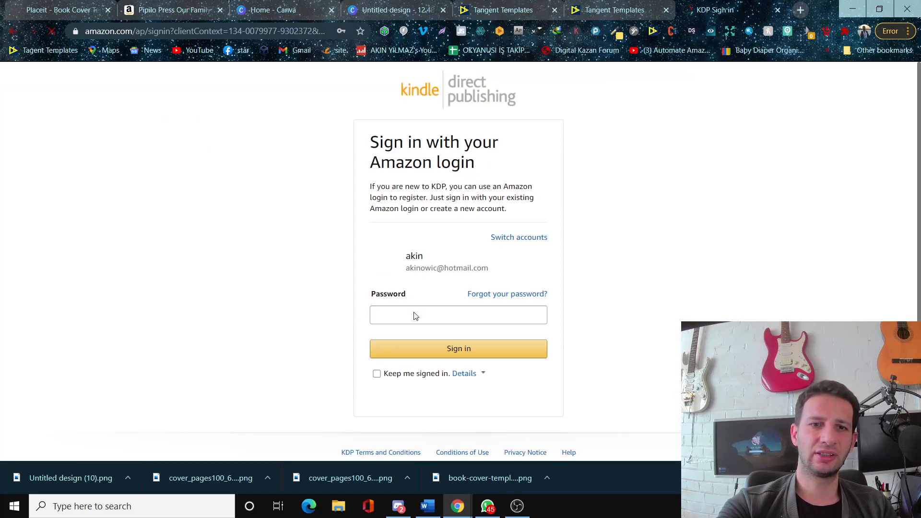
left_click(415, 316)
left_click(415, 338)
left_click(495, 350)
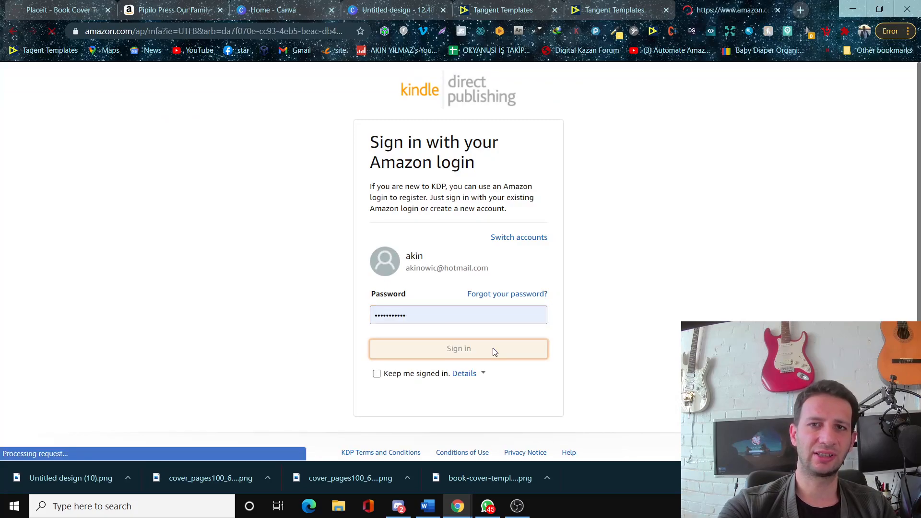
Step: Enter the one-time verification code, retry it with a corrected code and complete the two-step sign-in
left_click(531, 212)
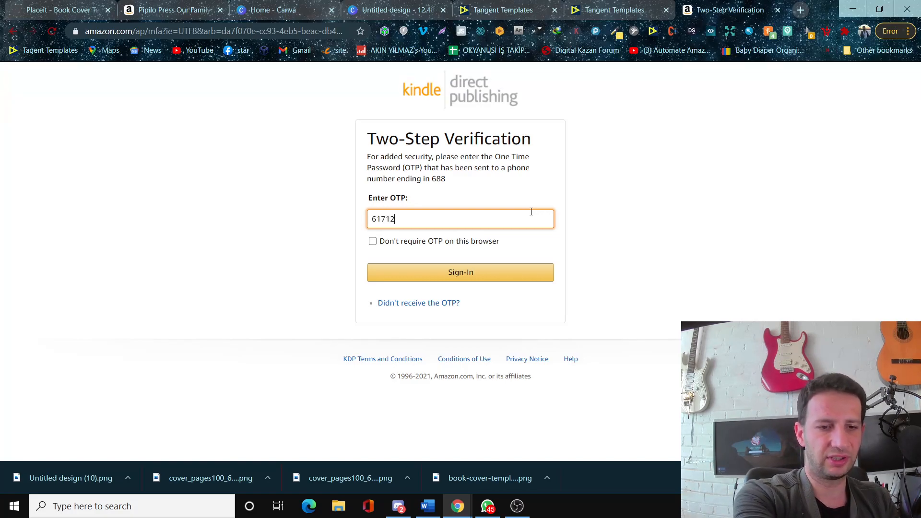
key("Return")
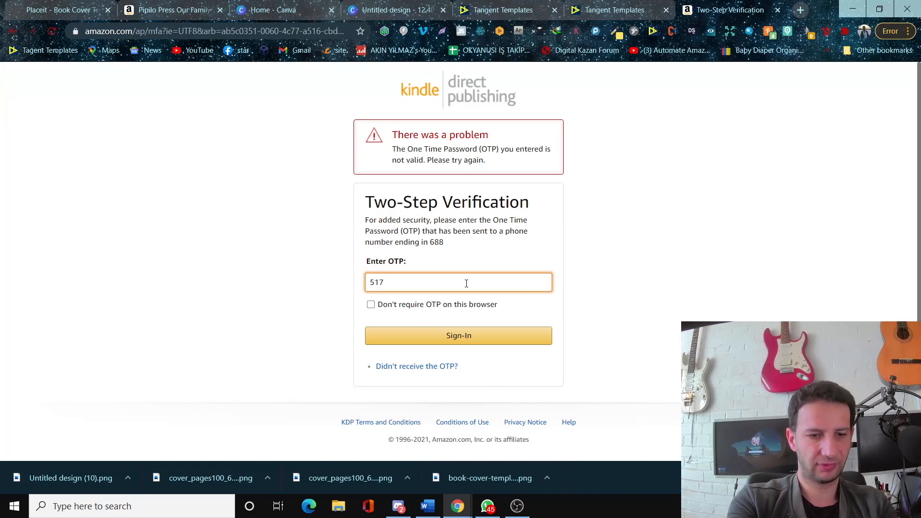
left_click(467, 343)
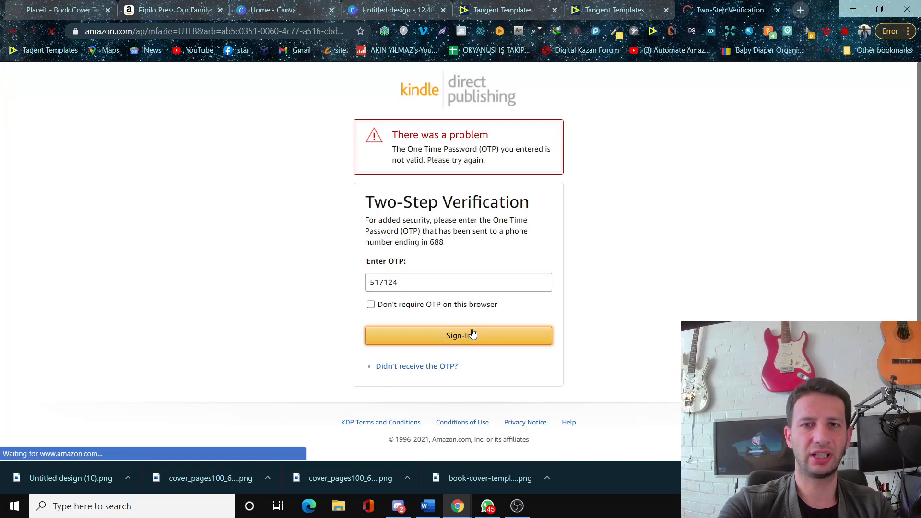
Step: Switch to the Amazon listing for the Pipilo Press recipe journal, close the image viewer and examine its title and keywords
left_click(157, 6)
key("Escape")
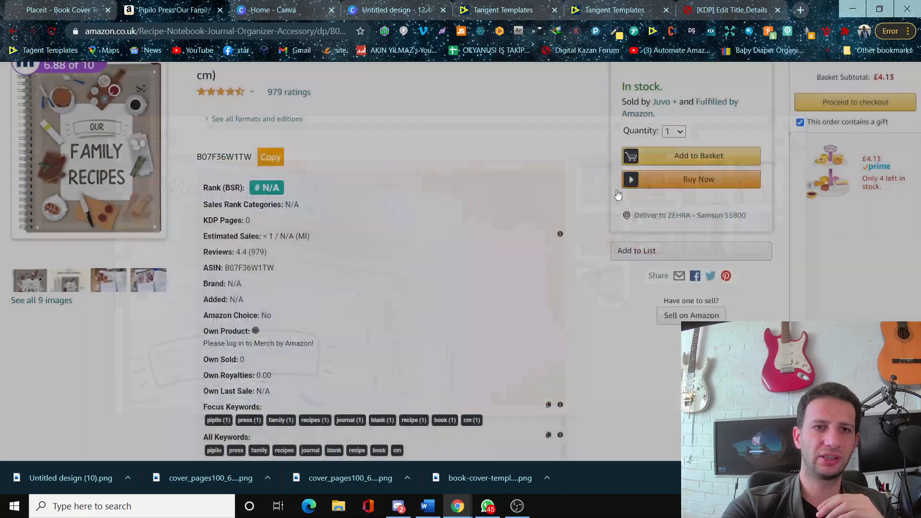
scroll(437, 184, "up", 4)
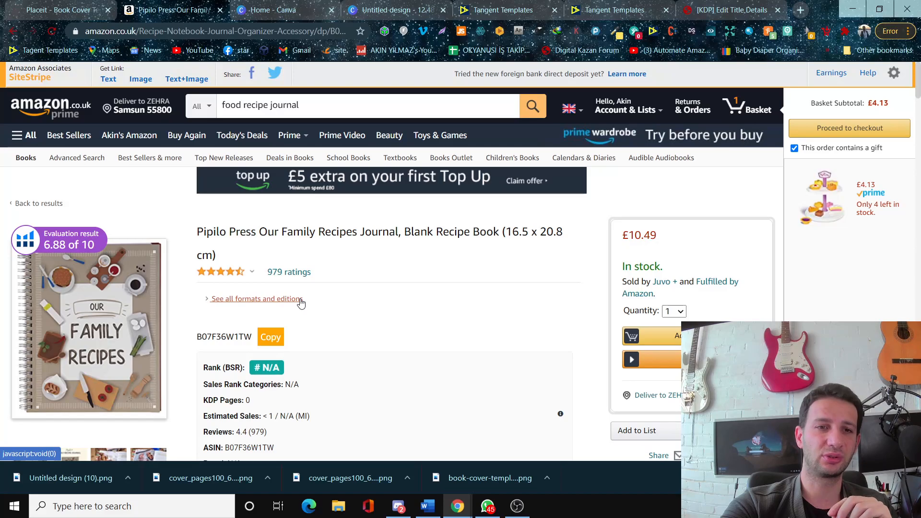
scroll(304, 250, "down", 3)
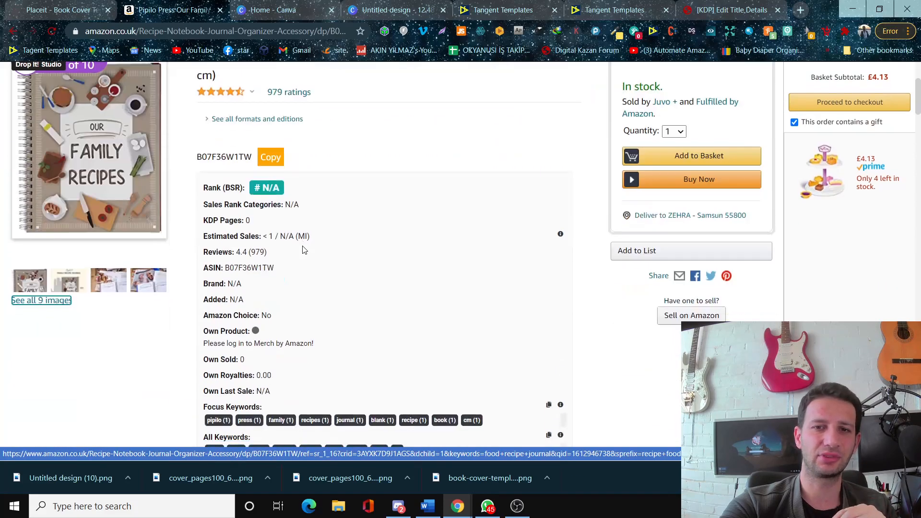
scroll(360, 292, "down", 1)
scroll(360, 292, "down", 3)
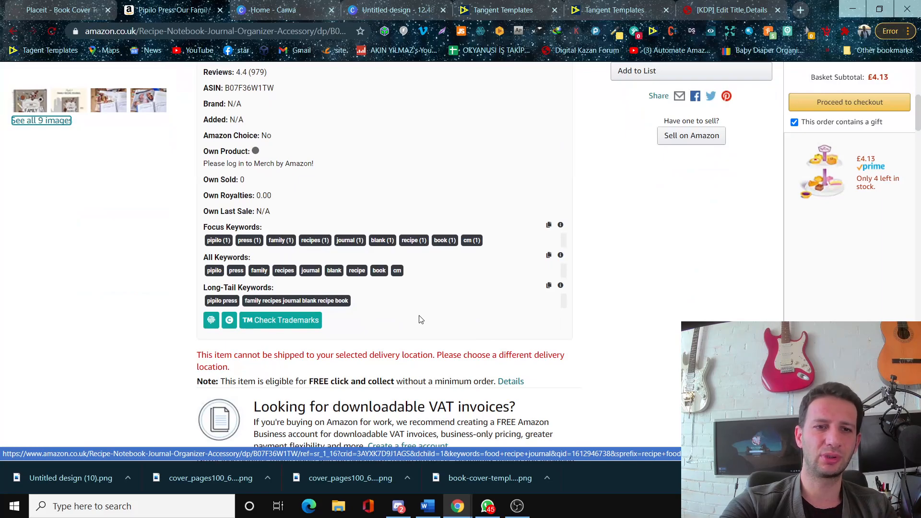
scroll(458, 243, "up", 4)
scroll(408, 292, "down", 1)
scroll(340, 264, "up", 5)
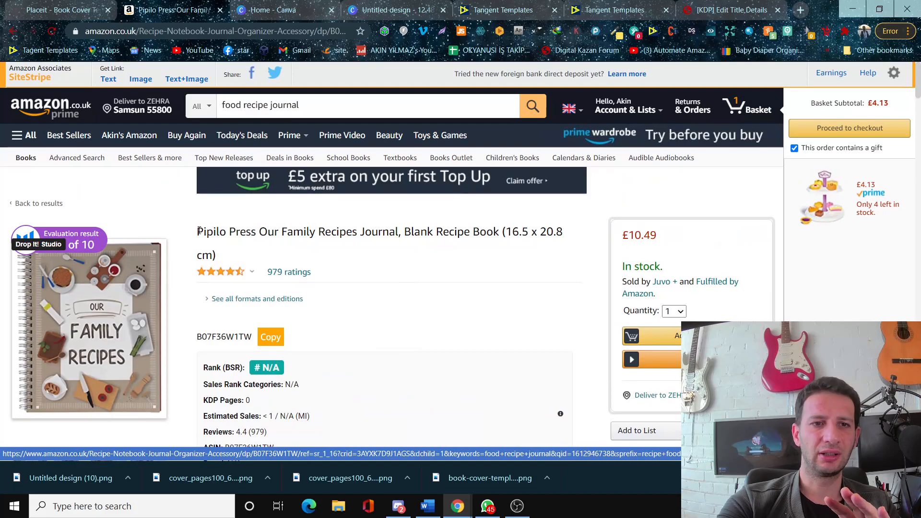
Step: Copy the journal name from the listing title into the KDP book title and shorten it to "Our Family Recipes Journal"
left_click_drag(229, 234, 399, 239)
key("ctrl+c")
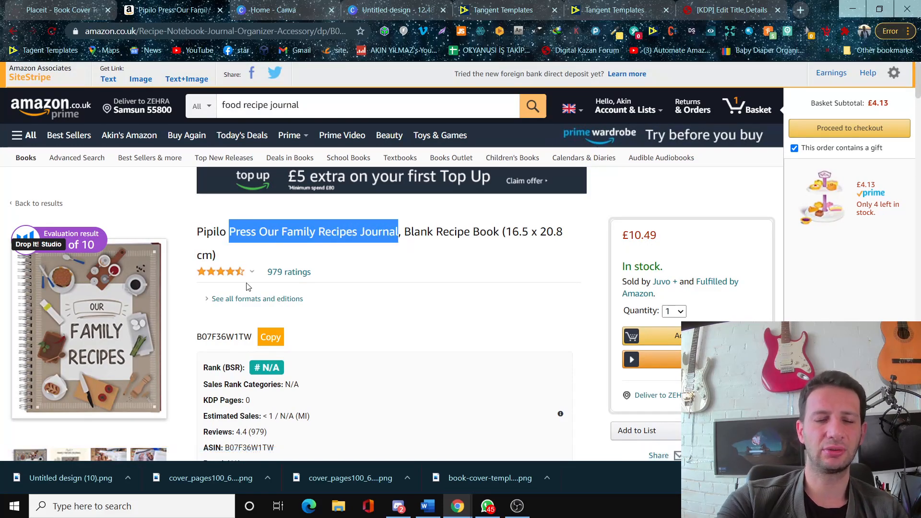
left_click(712, 6)
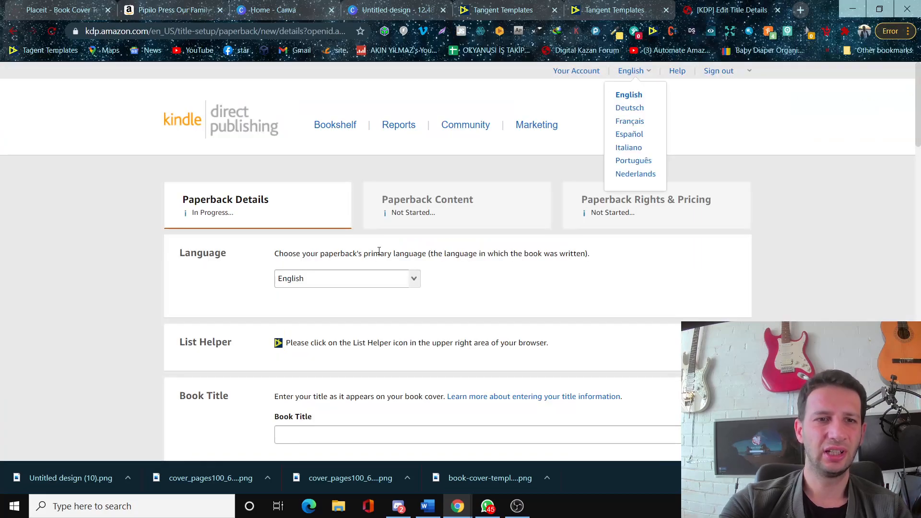
scroll(365, 264, "down", 4)
left_click(345, 255)
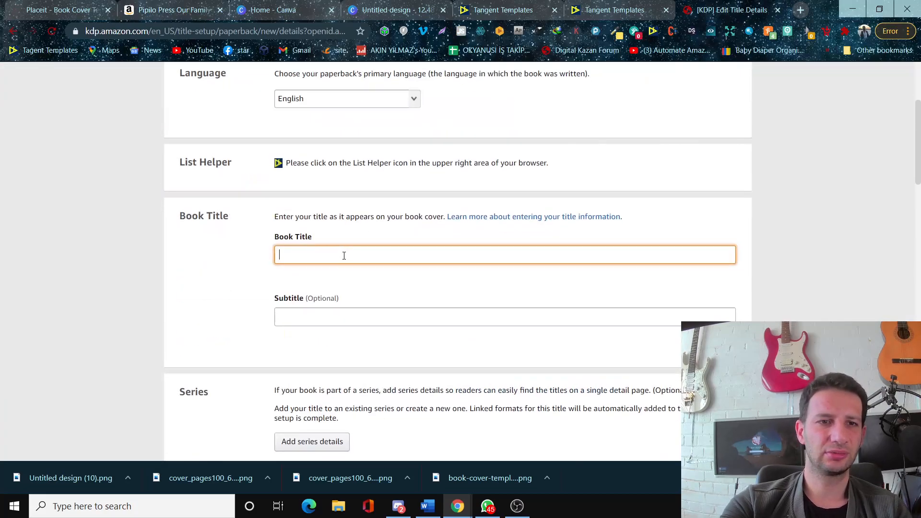
key("ctrl+v")
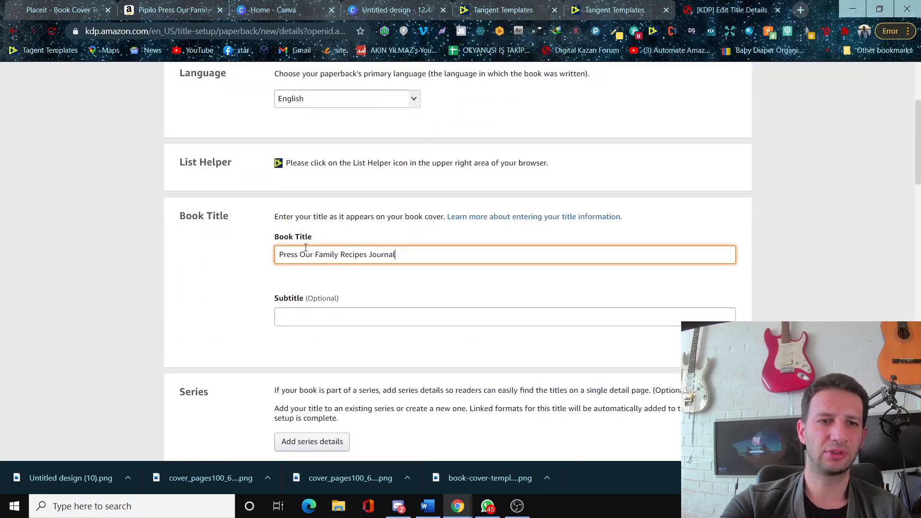
left_click_drag(298, 257, 244, 261)
key("BackSpace")
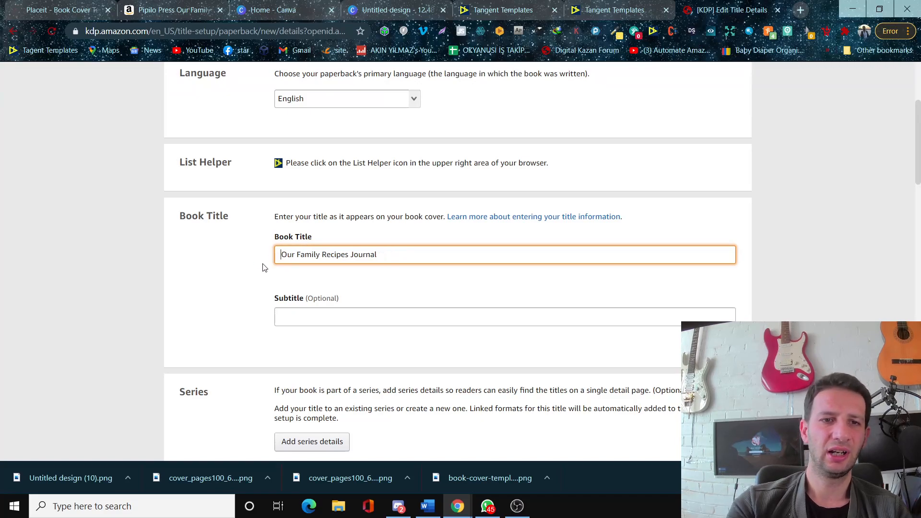